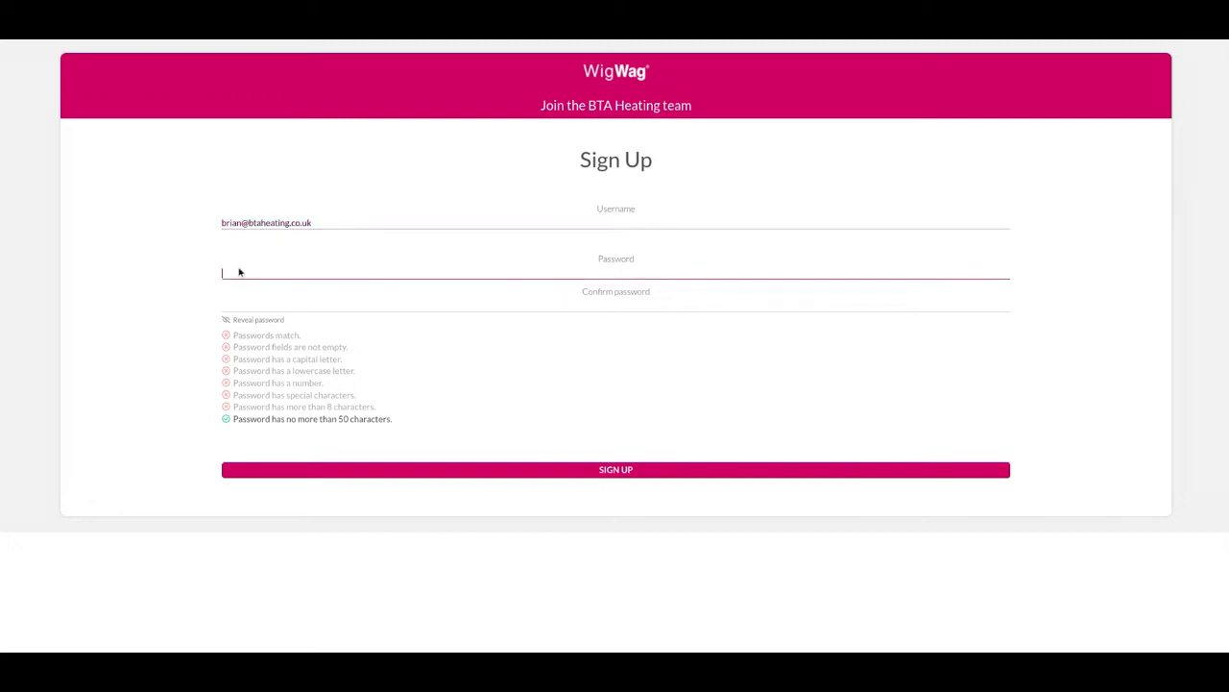
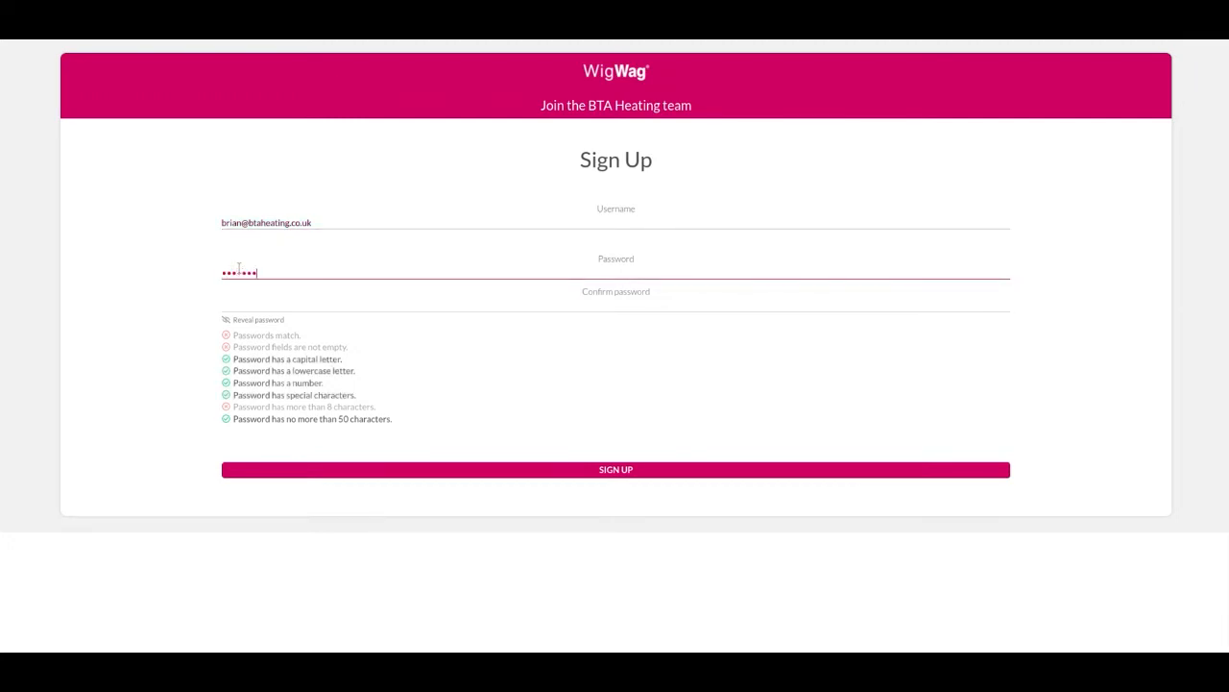
# Step: Enter and confirm a sign-up password that meets every listed rule, then submit the sign-up
pyautogui.write('aaaa')
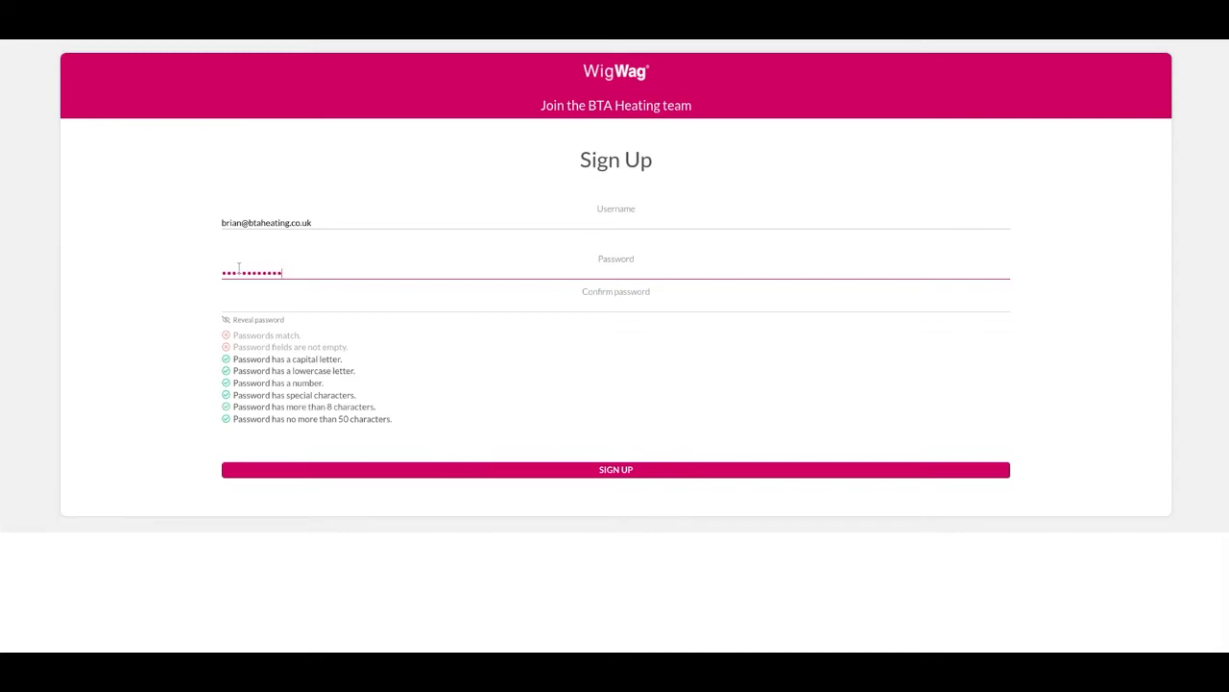
pyautogui.click(236, 305)
pyautogui.write('aa')
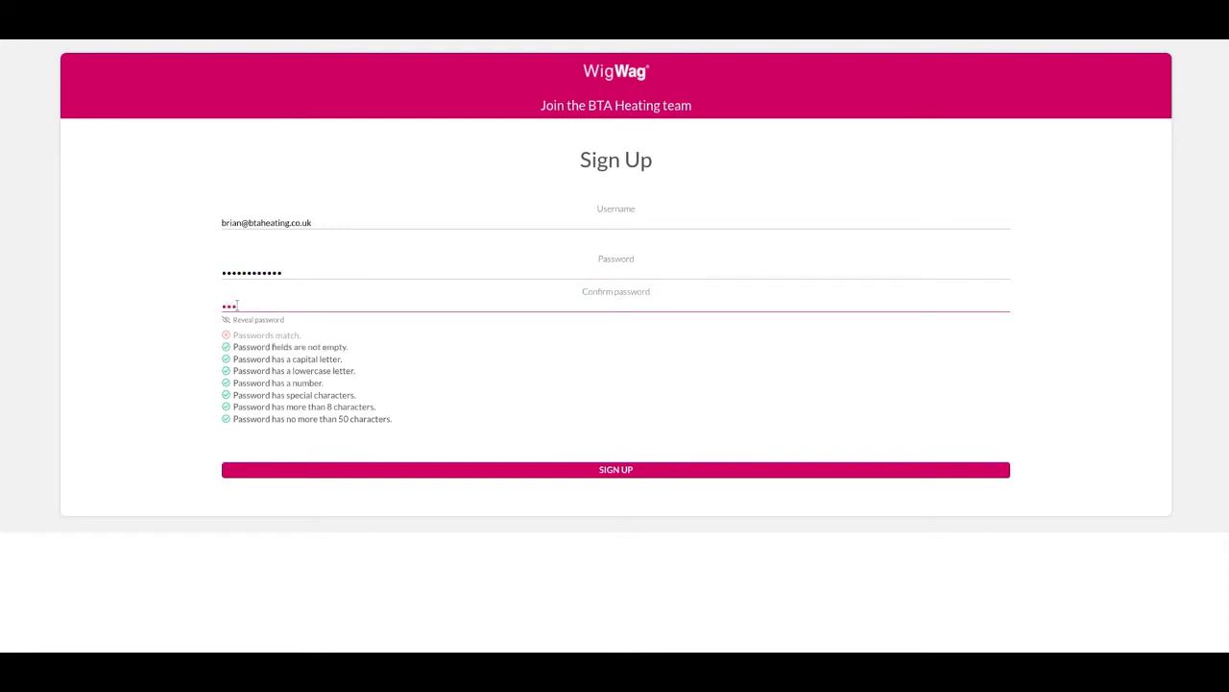
pyautogui.write('aaaaaaaa')
pyautogui.click(428, 470)
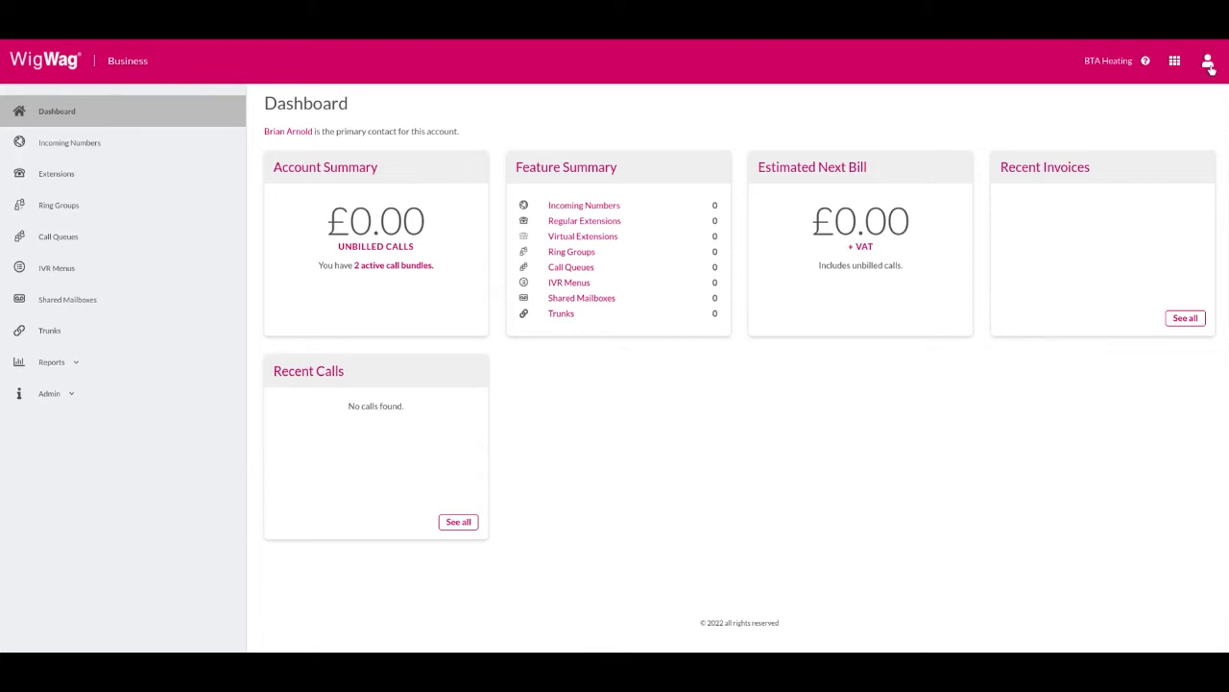
# Step: On your user profile, replace the old e-mail address with the new company e-mail
pyautogui.click(1209, 66)
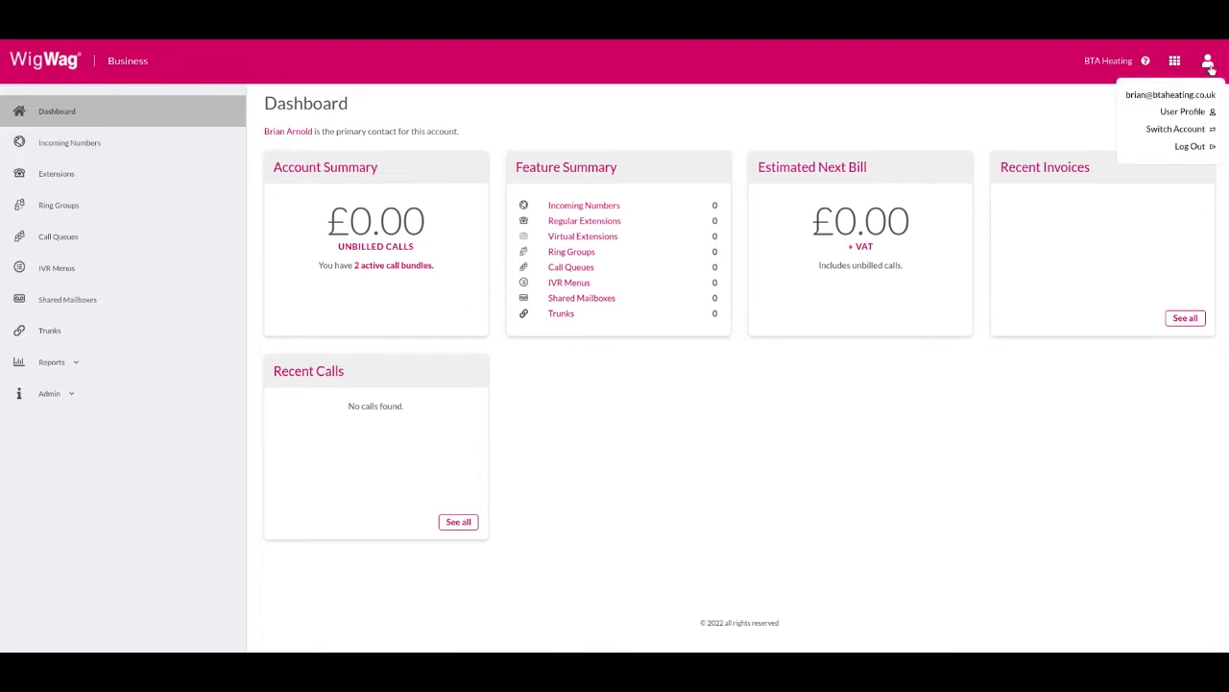
pyautogui.click(1173, 114)
pyautogui.click(83, 199)
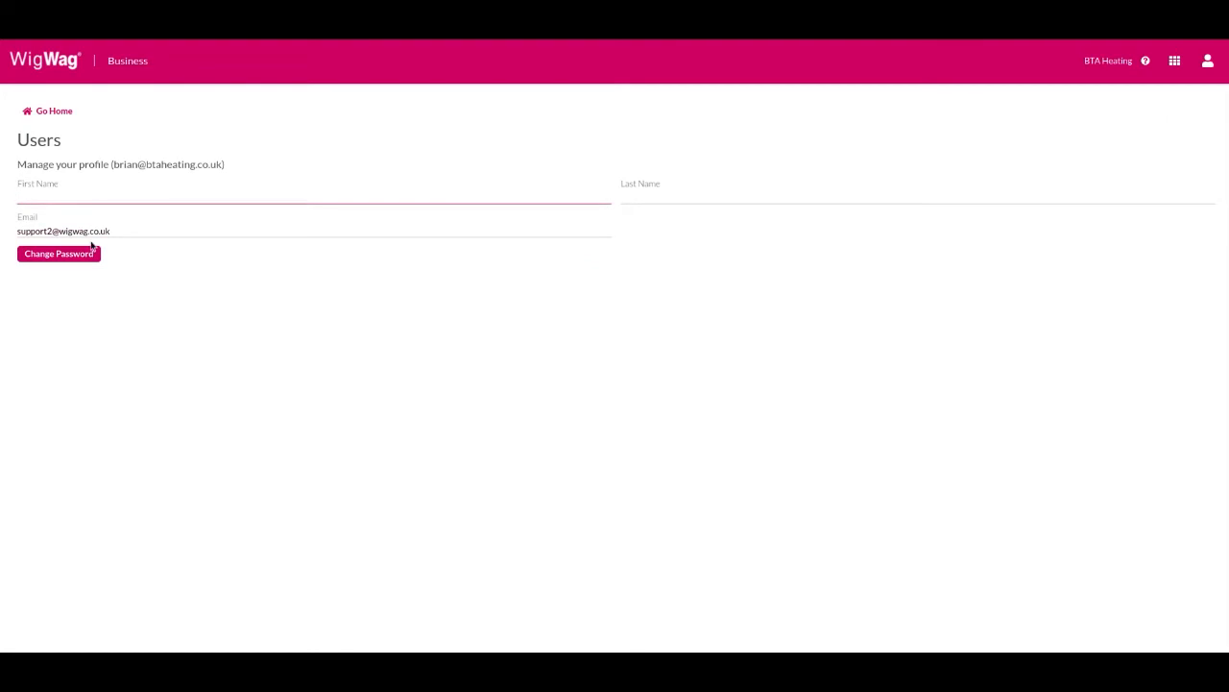
pyautogui.moveTo(125, 231); pyautogui.dragTo(16, 230)
pyautogui.press('BackSpace')
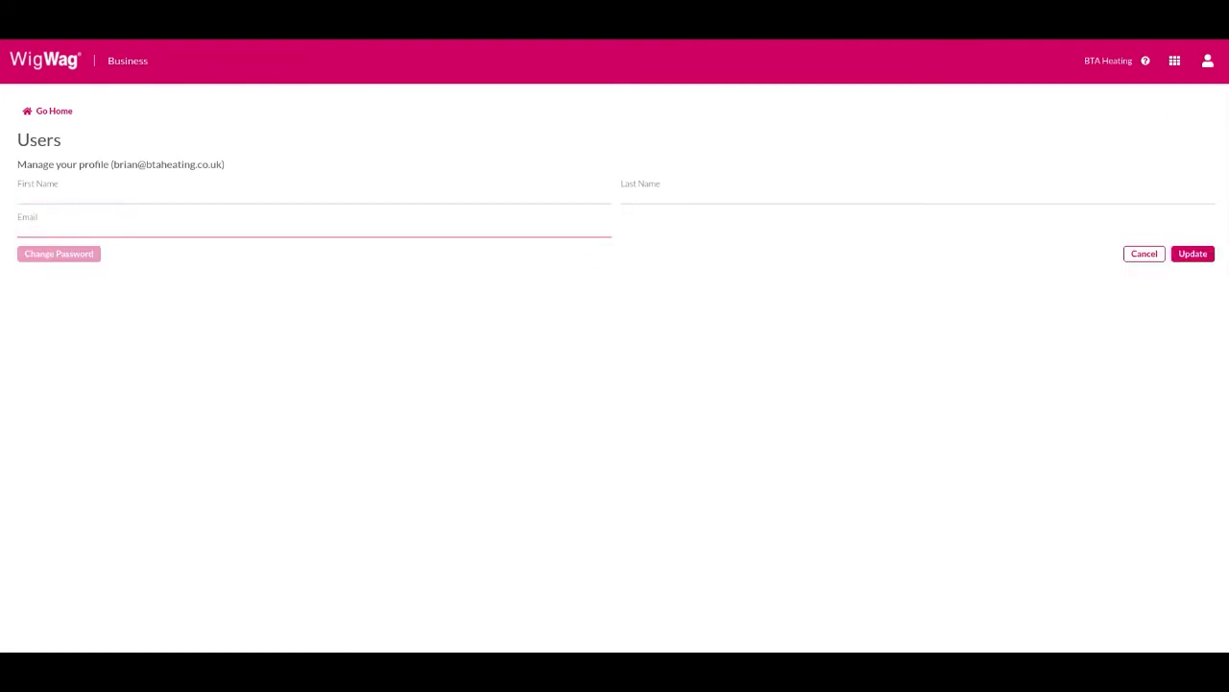
# Step: Enter the user's first and last names and save the profile
pyautogui.click(54, 194)
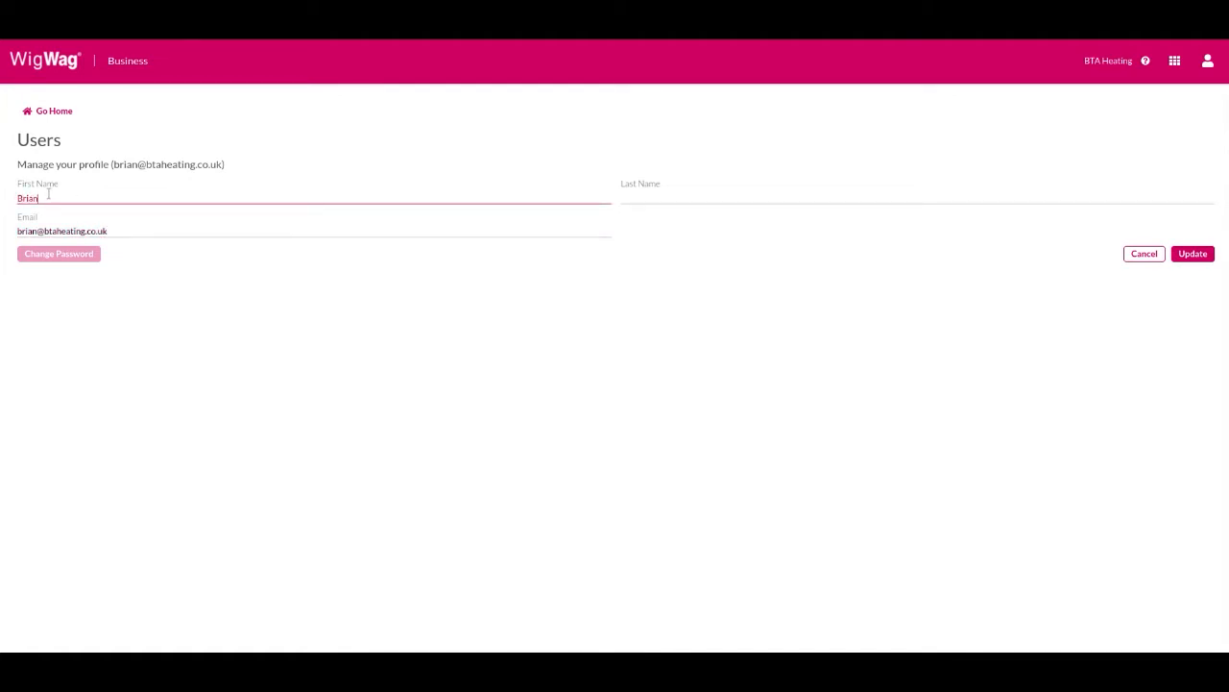
pyautogui.press('Tab')
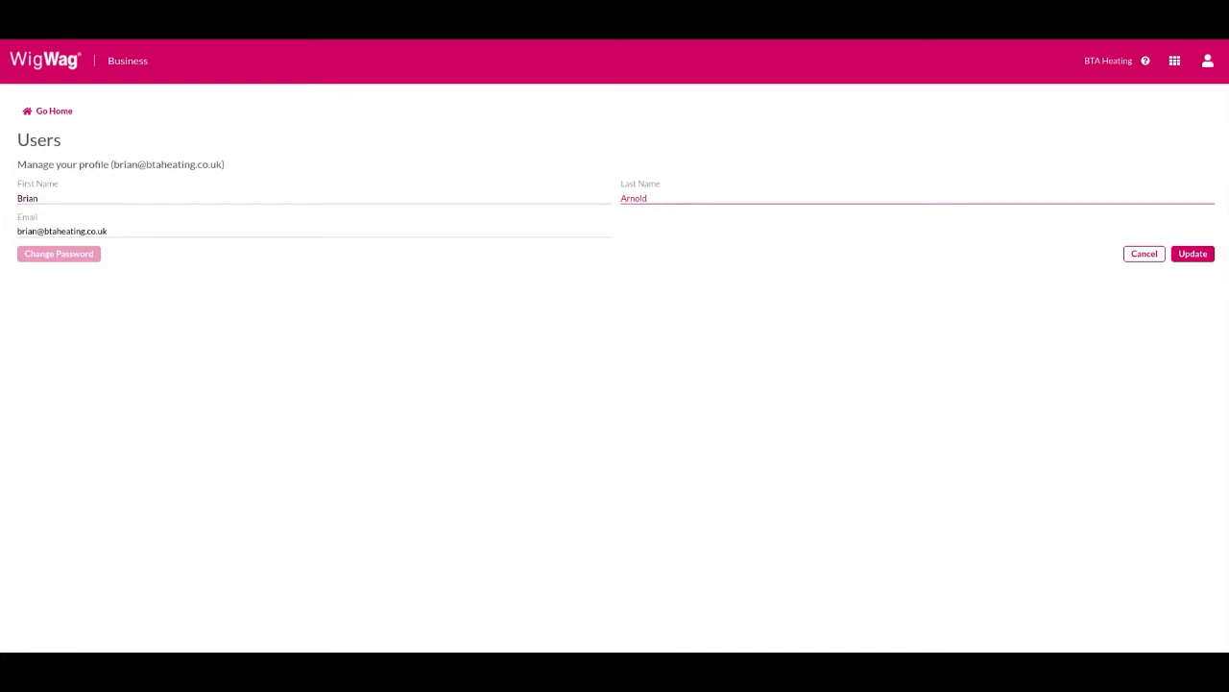
pyautogui.click(1192, 255)
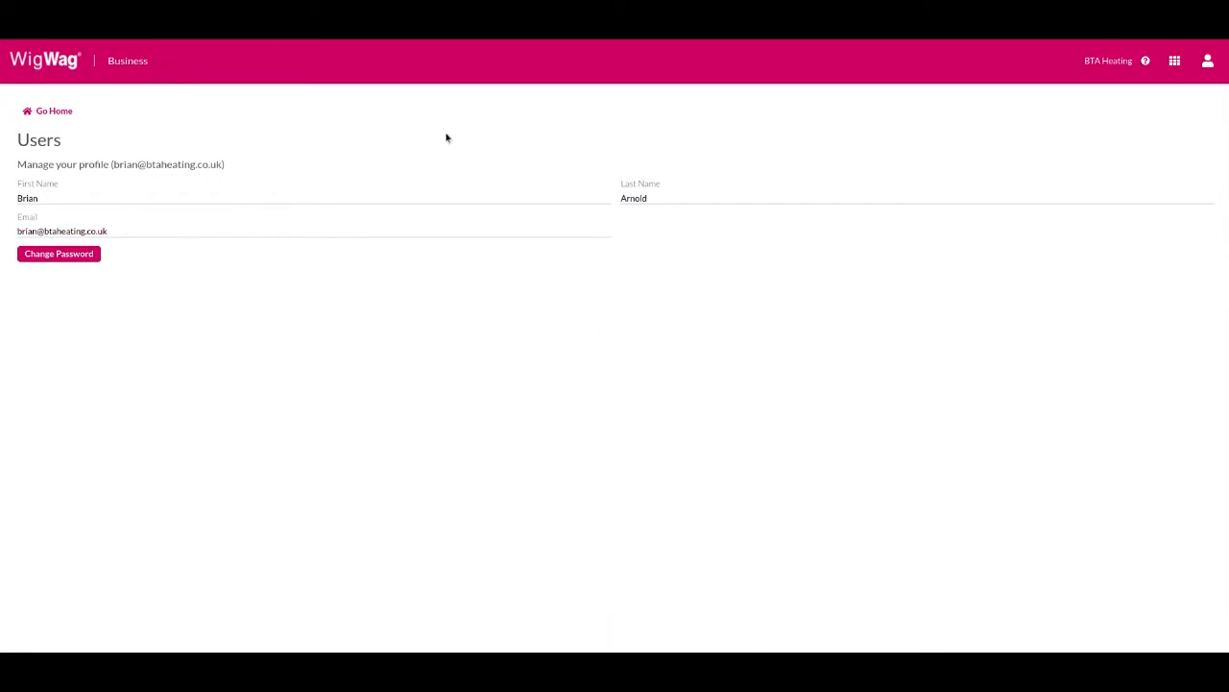
pyautogui.click(1209, 63)
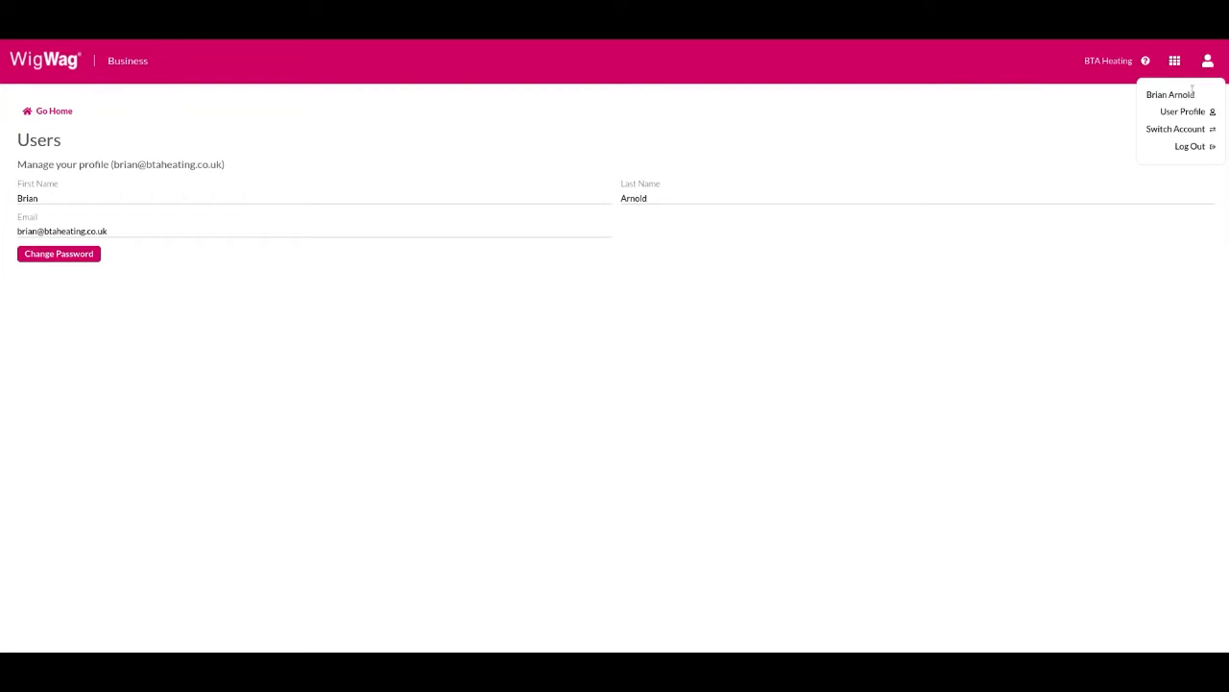
# Step: Log in to the Manager app with the account's e-mail and password, with Remember Me ticked
pyautogui.click(1173, 62)
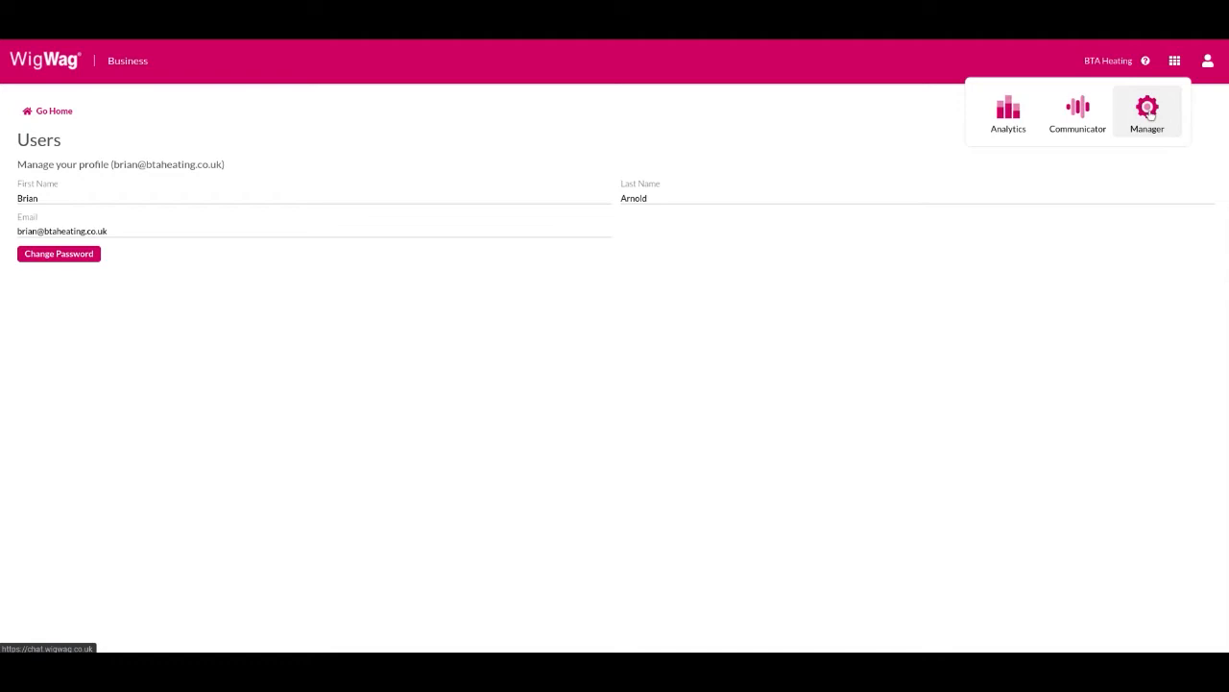
pyautogui.click(1148, 111)
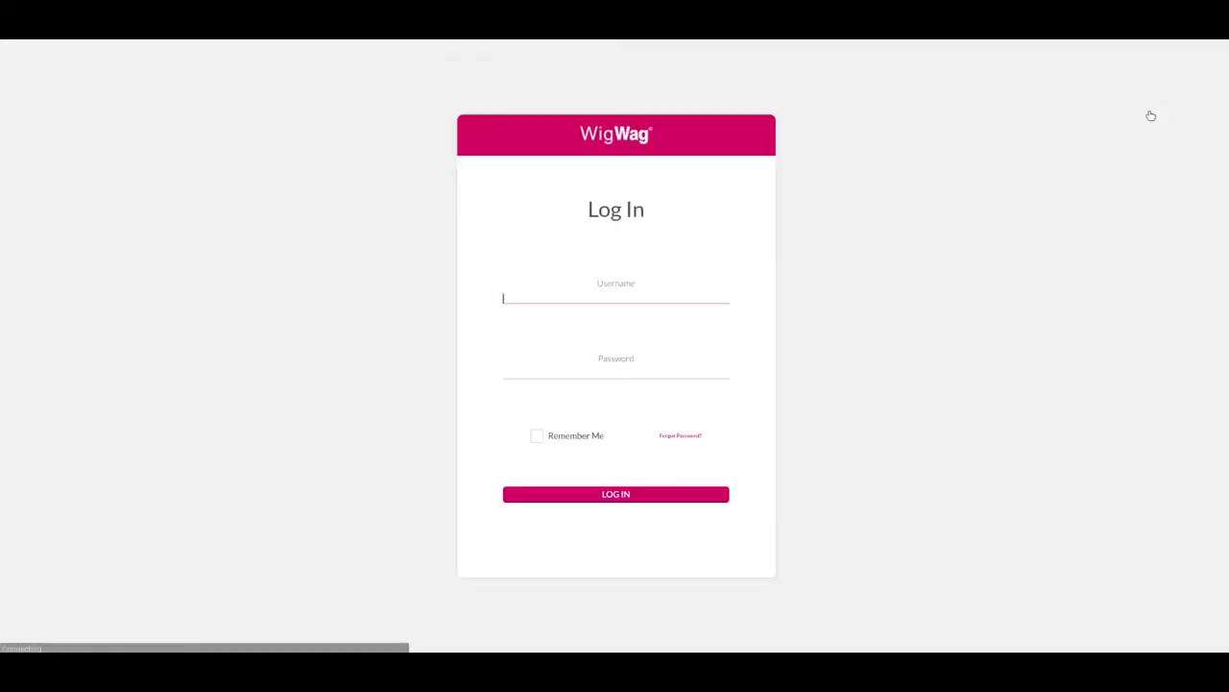
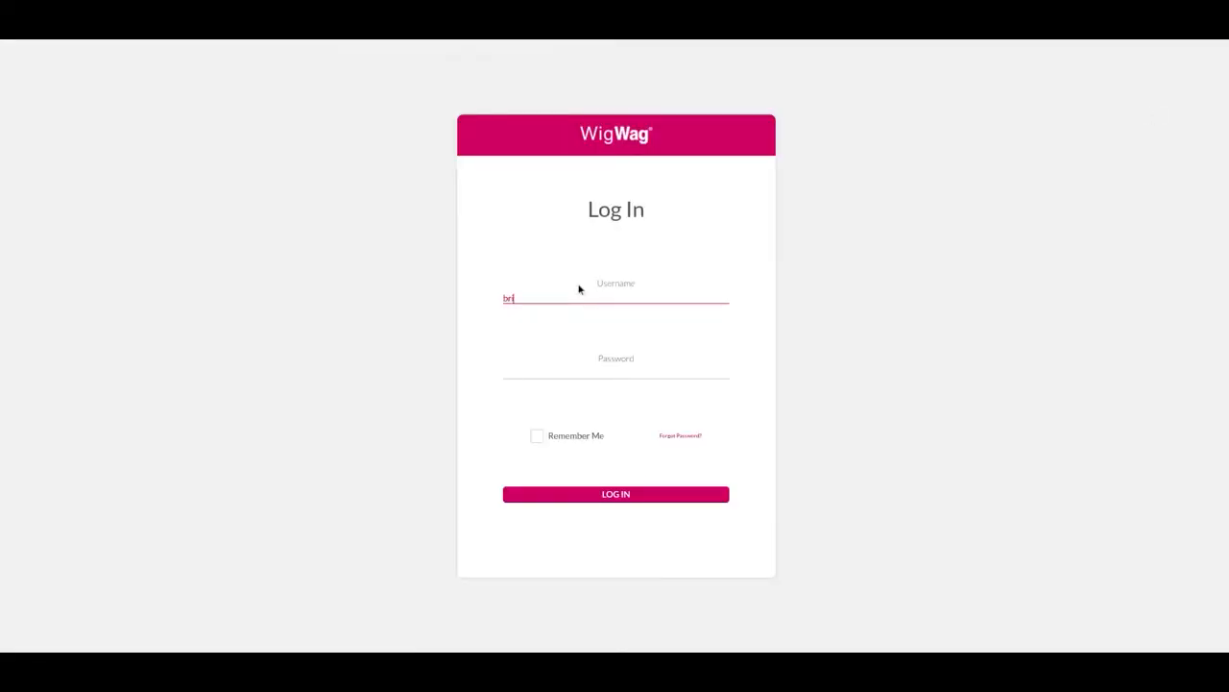
pyautogui.press('Tab')
pyautogui.write('••')
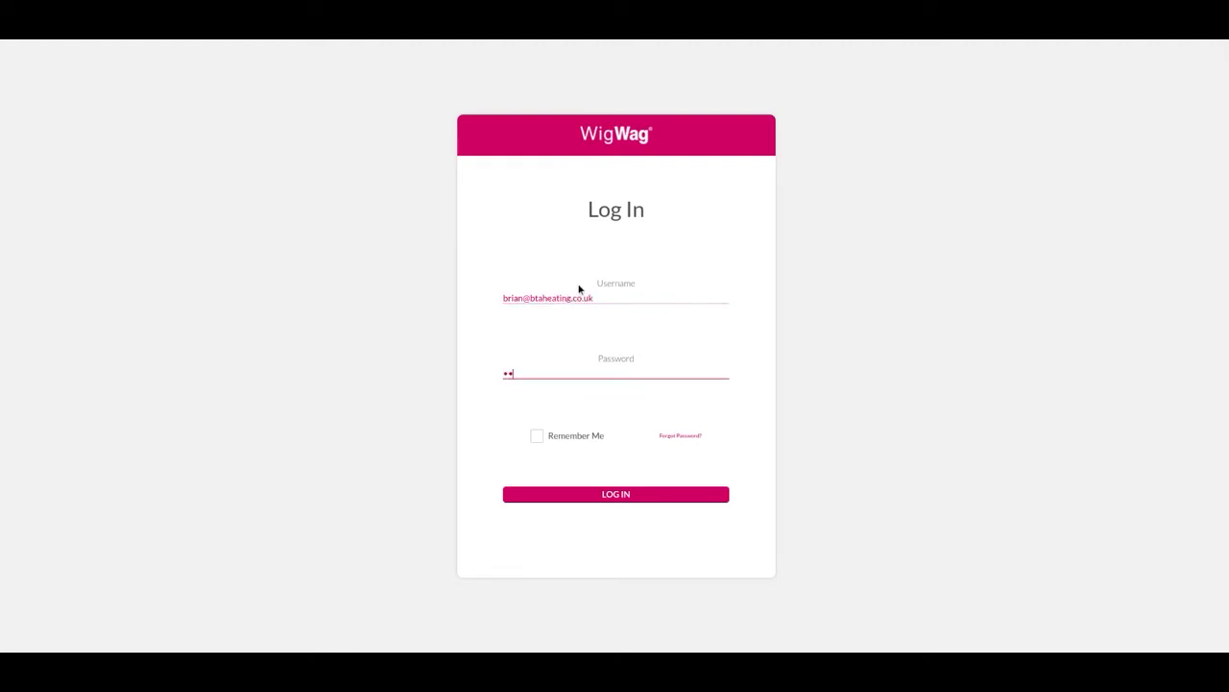
pyautogui.write('••••••••••')
pyautogui.click(536, 438)
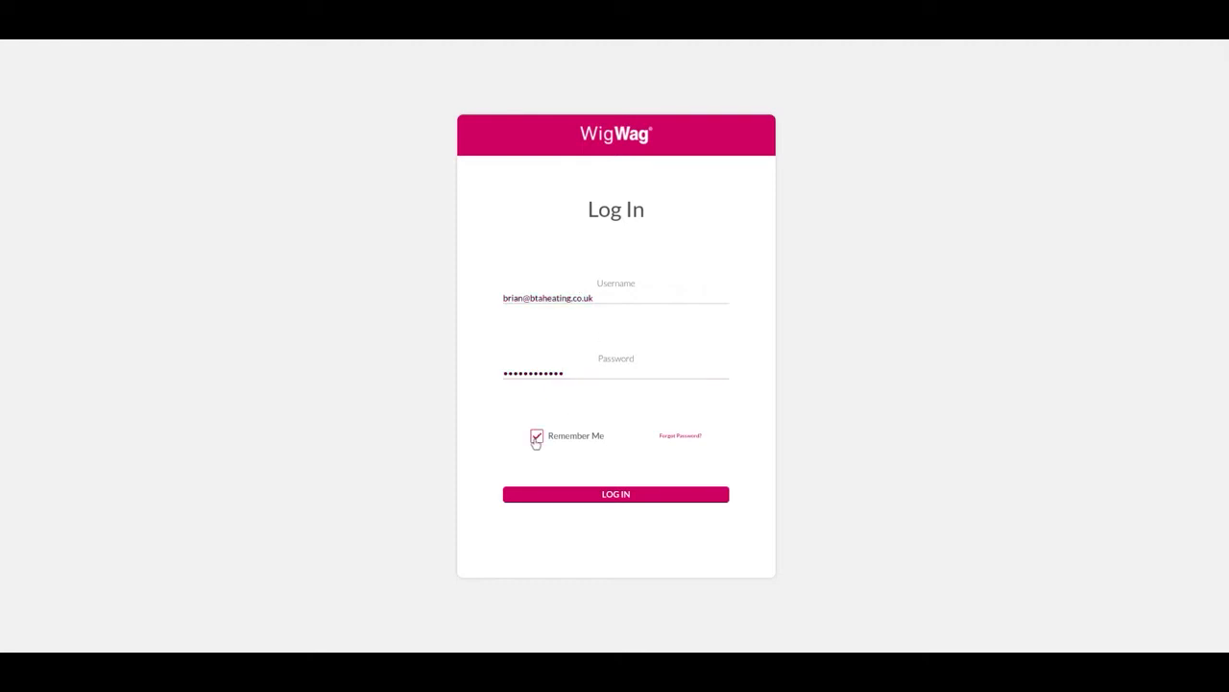
pyautogui.click(556, 497)
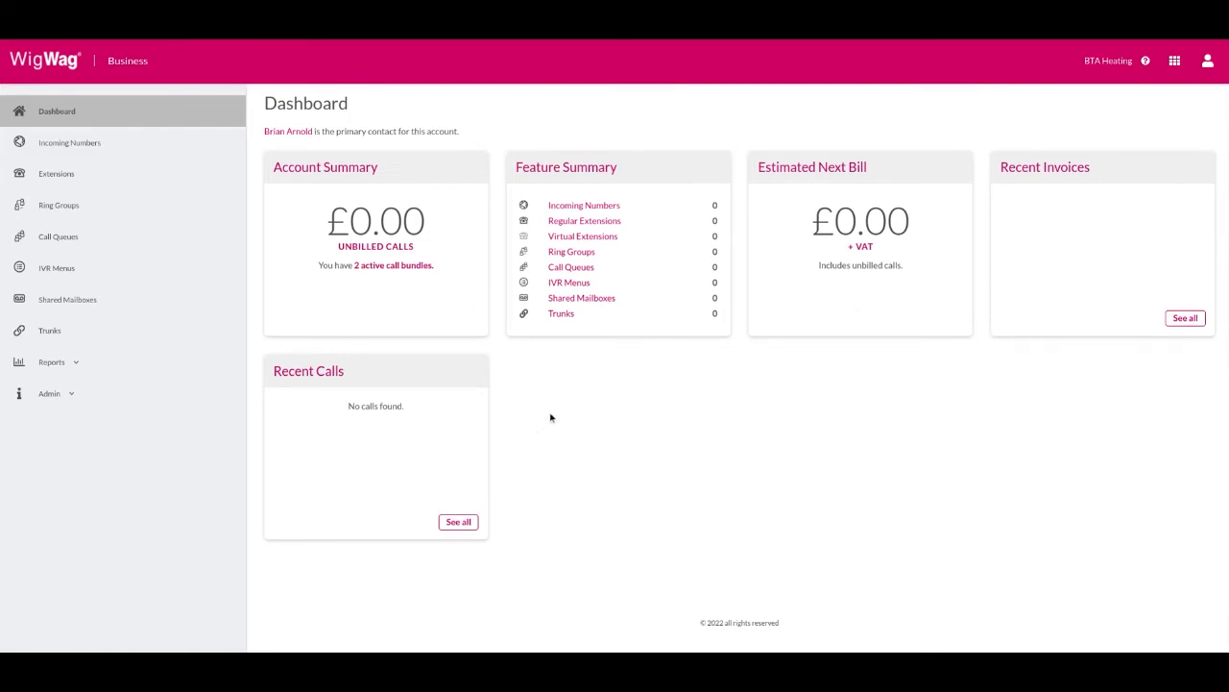
# Step: Start a new incoming number and choose the Nottingham (0115) area code
pyautogui.click(101, 146)
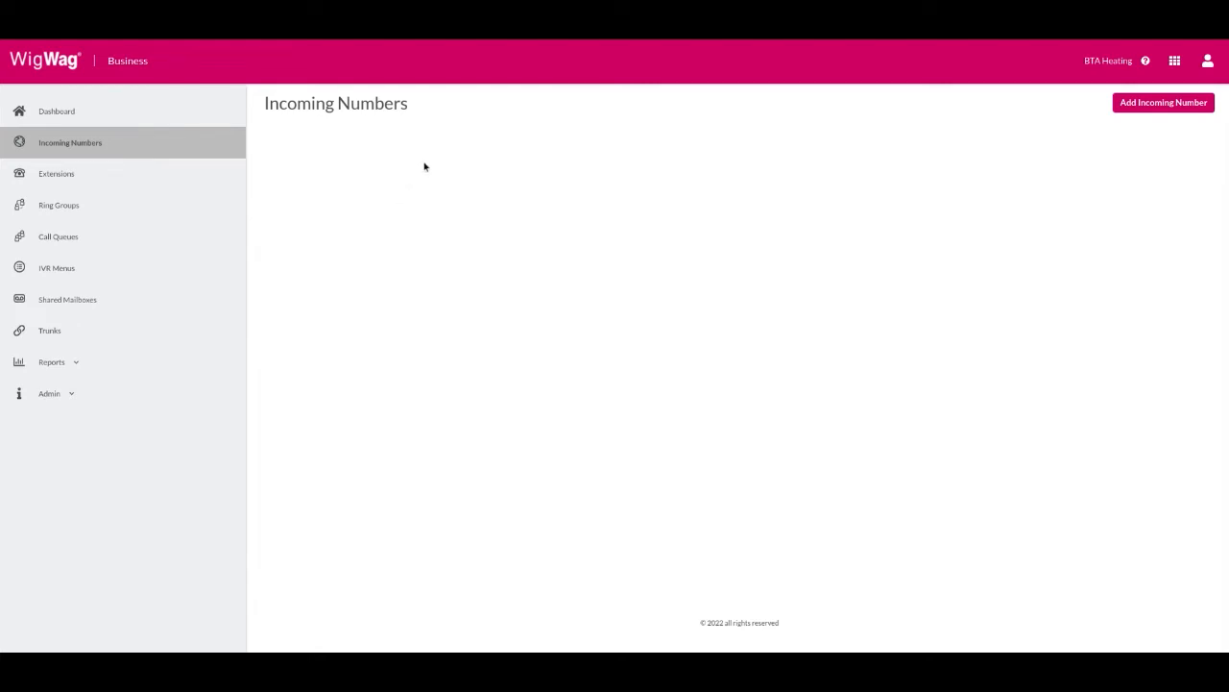
pyautogui.click(1142, 109)
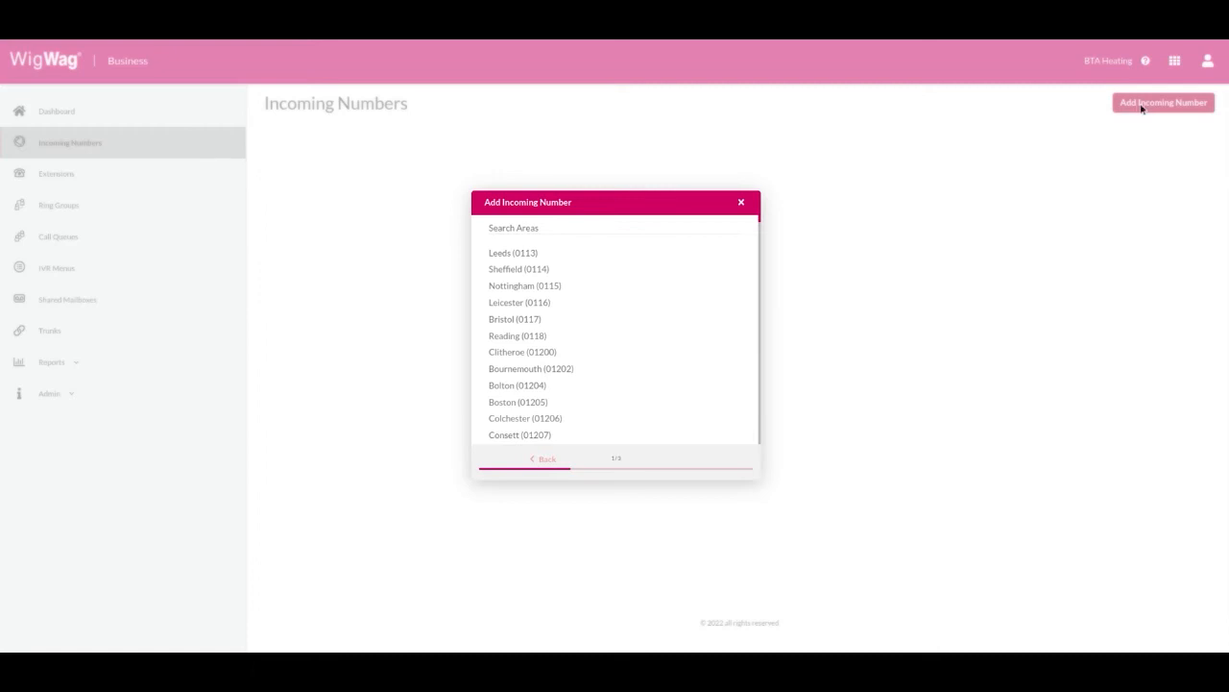
pyautogui.click(542, 228)
pyautogui.write('0115')
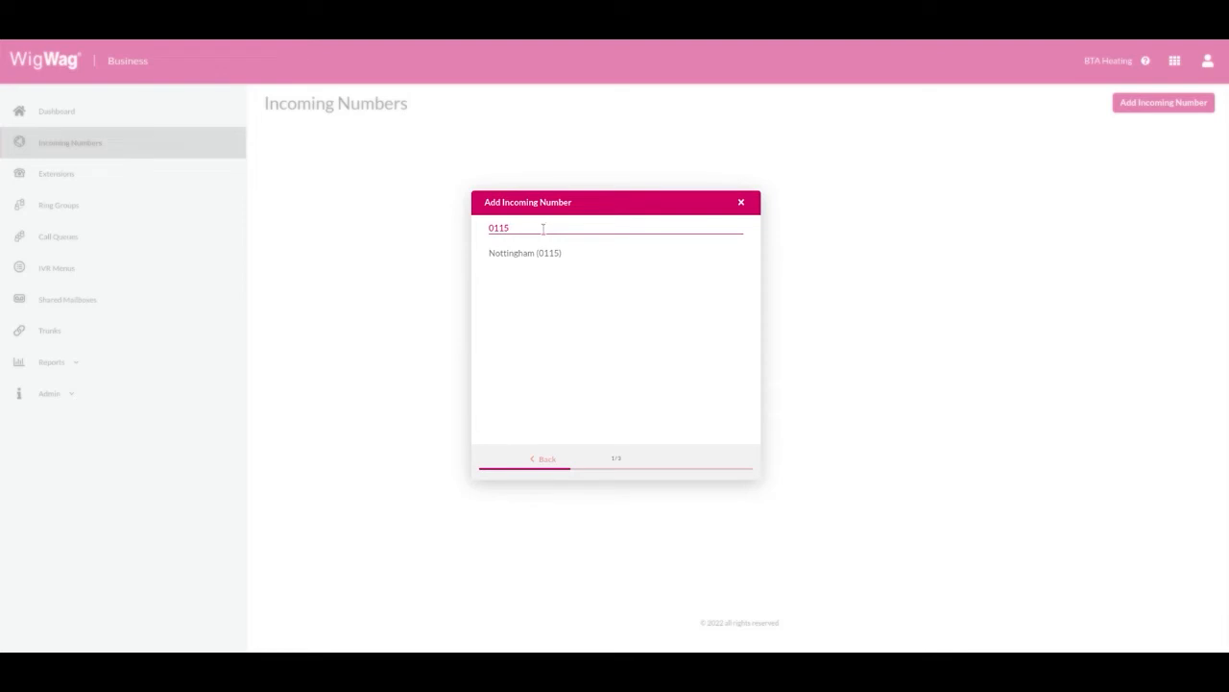
pyautogui.click(525, 254)
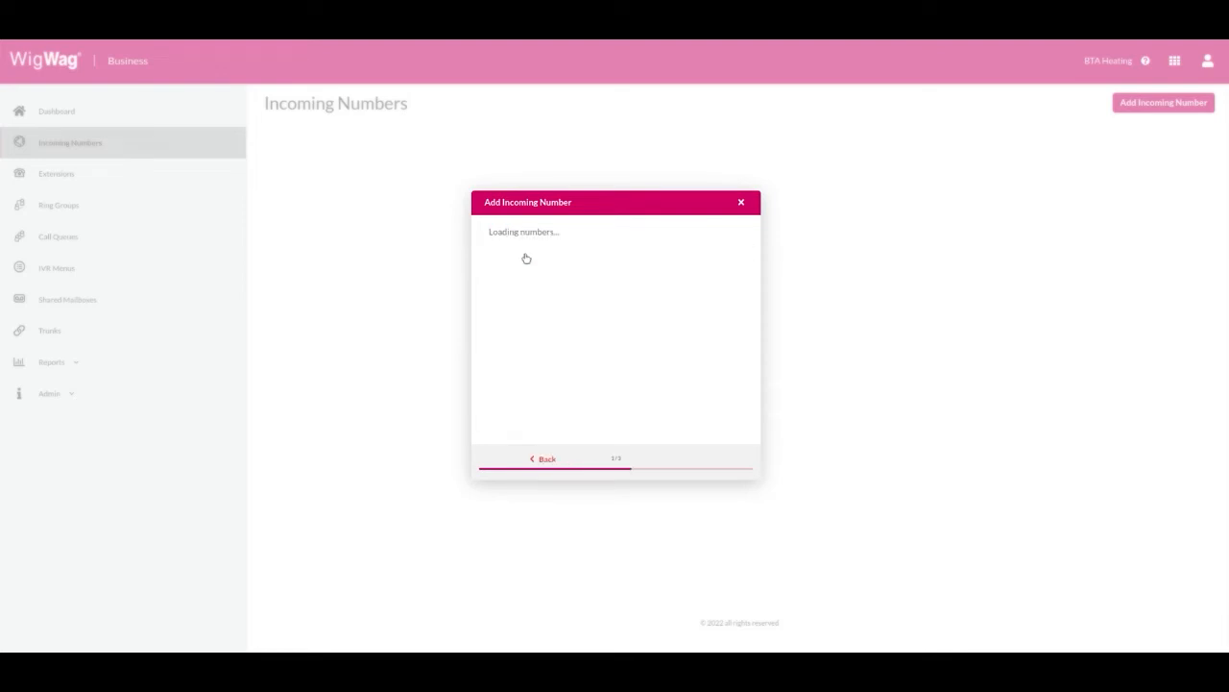
# Step: Pick the 0115 number ending 2430 and confirm it at £3.50 a month plus VAT
pyautogui.scroll(-3, 602, 338)
pyautogui.scroll(-4, 602, 338)
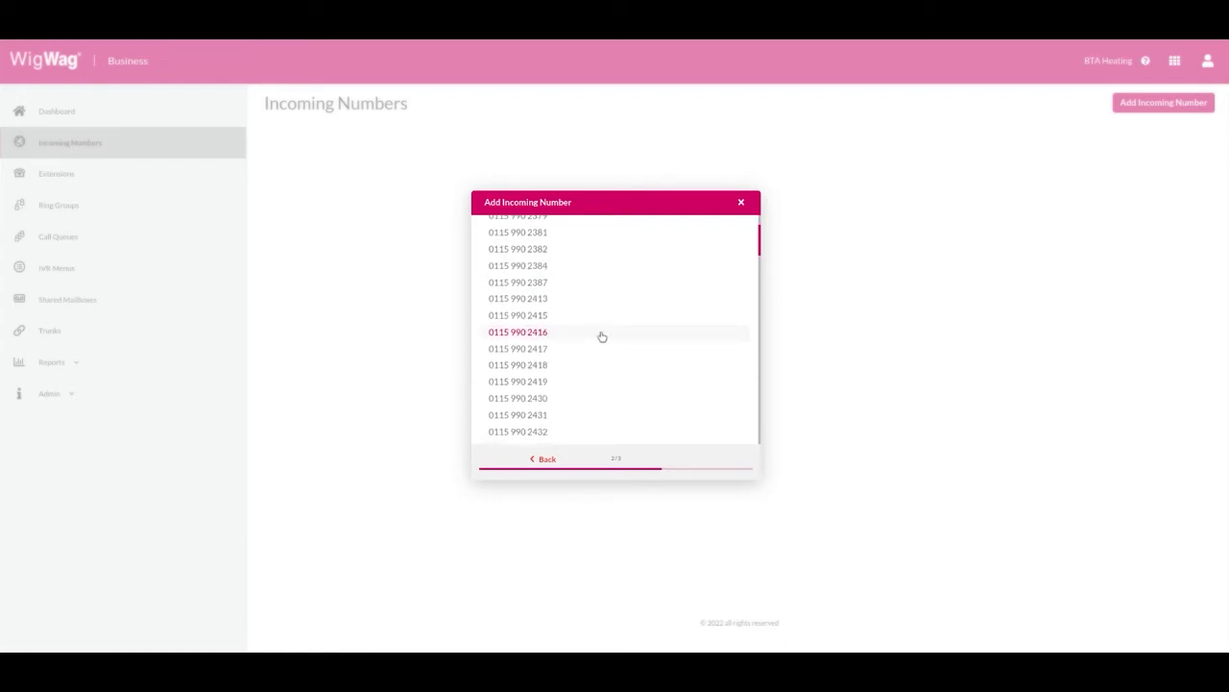
pyautogui.scroll(-3, 603, 337)
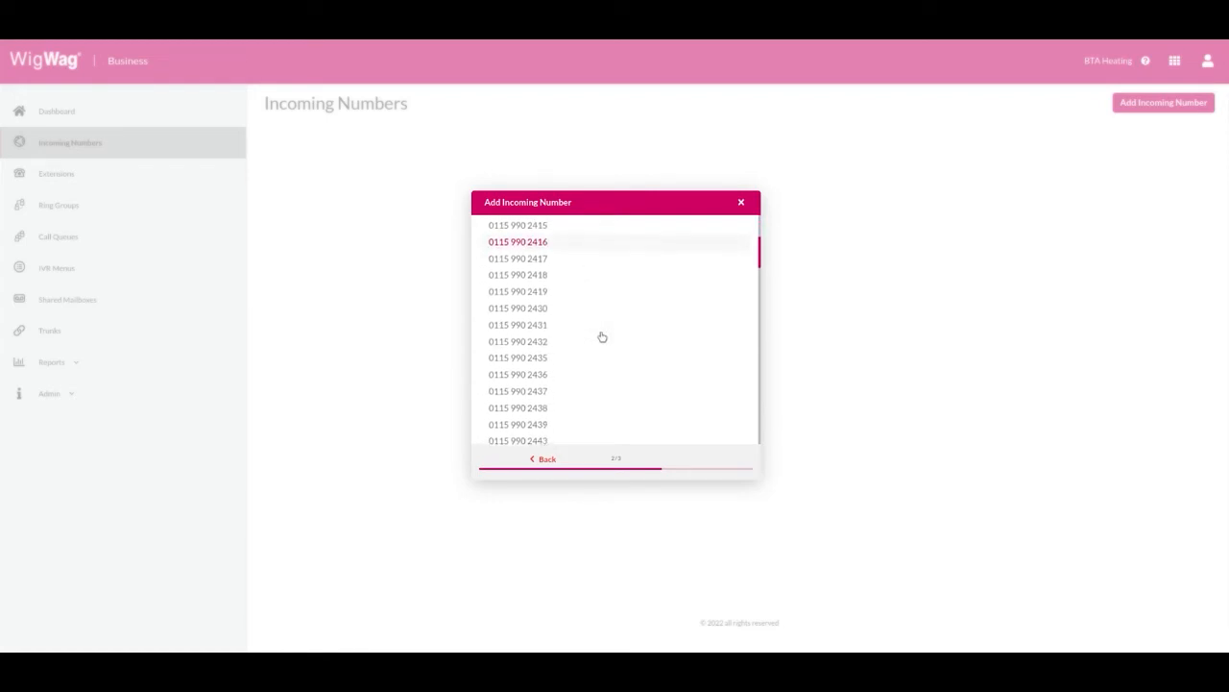
pyautogui.click(517, 300)
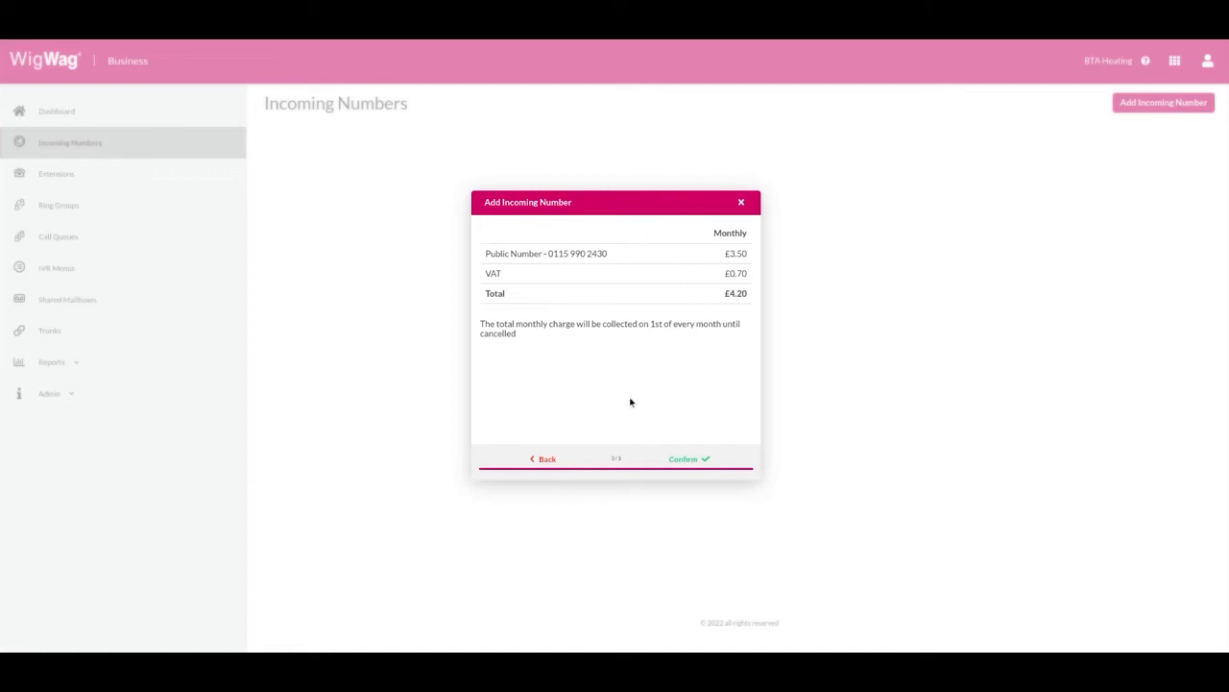
pyautogui.click(676, 460)
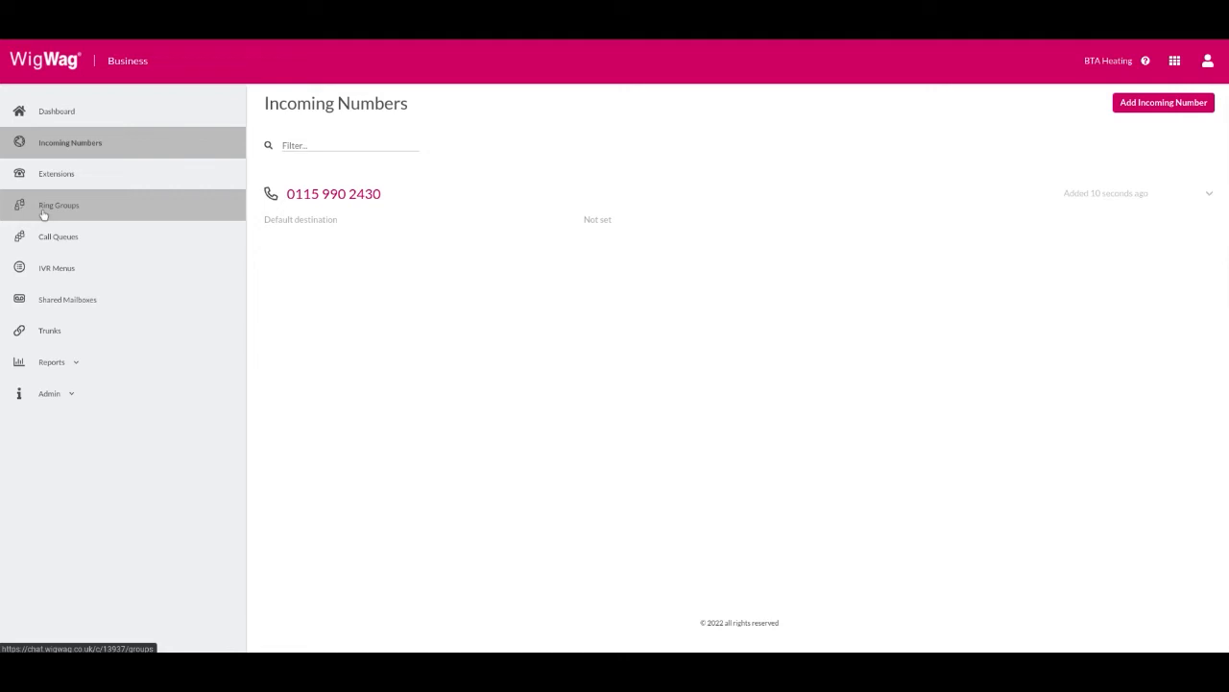
pyautogui.click(44, 214)
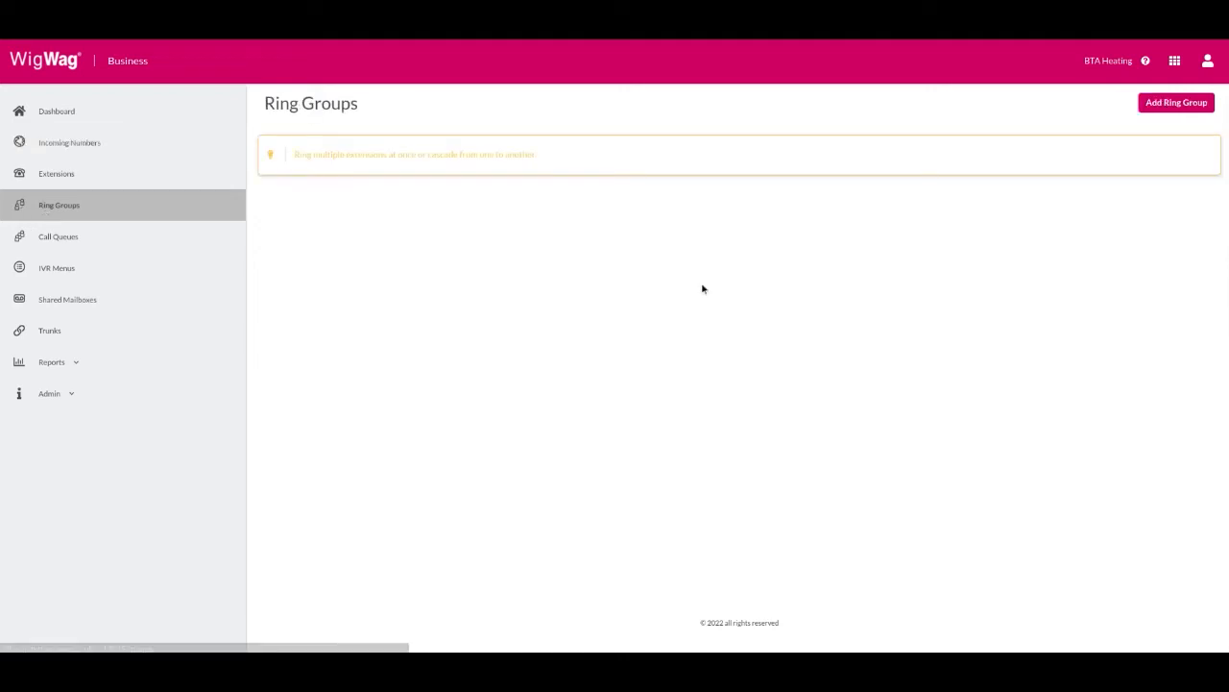
# Step: Create ring group number 301 named 'Main Ring Group' and accept its monthly charge
pyautogui.click(1156, 108)
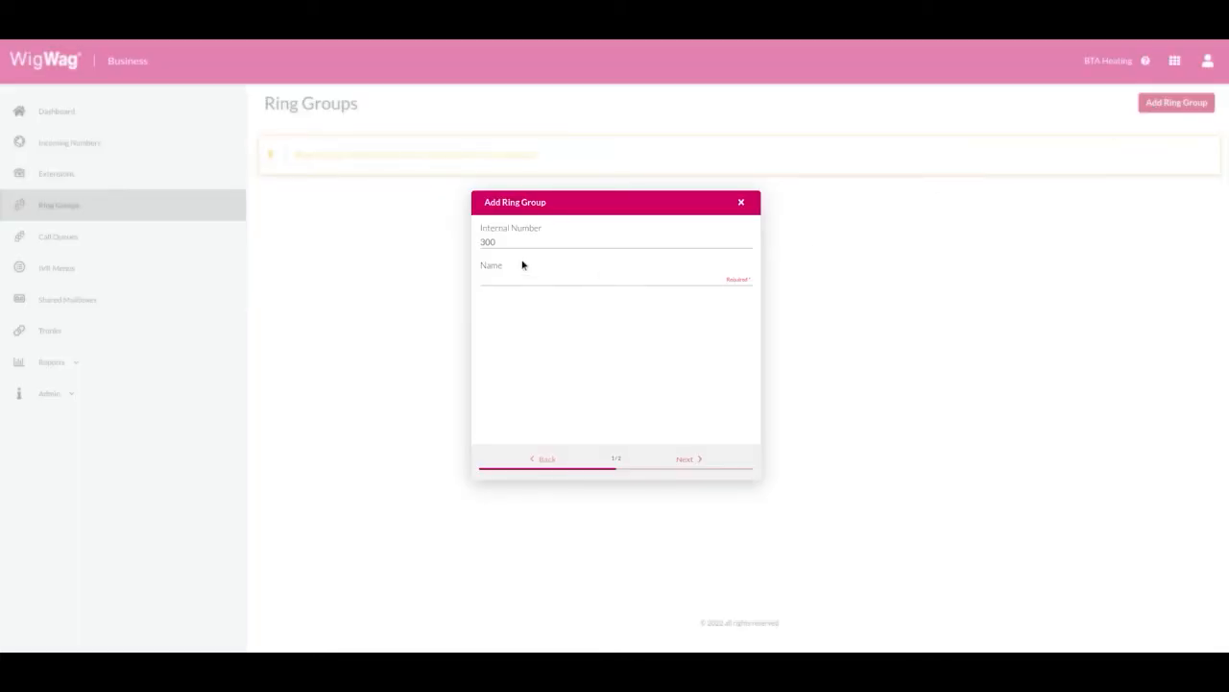
pyautogui.click(499, 241)
pyautogui.doubleClick(500, 241)
pyautogui.write('301')
pyautogui.click(529, 281)
pyautogui.write('Main')
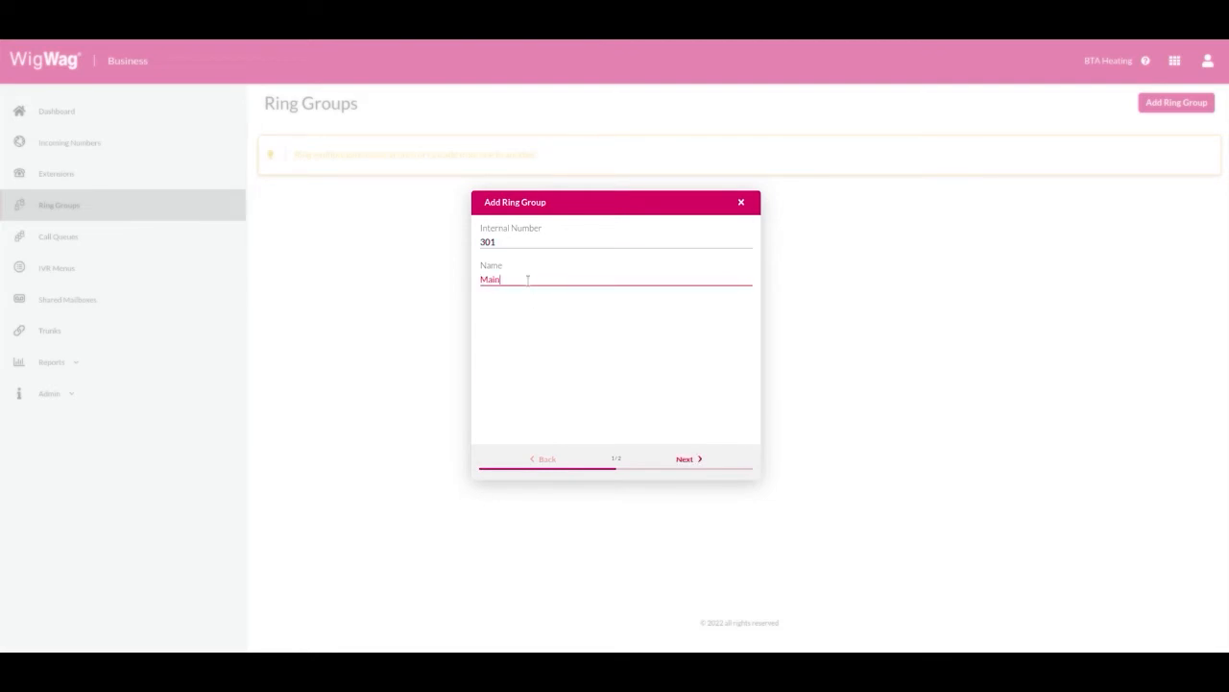
pyautogui.write(' Ring Group')
pyautogui.click(698, 463)
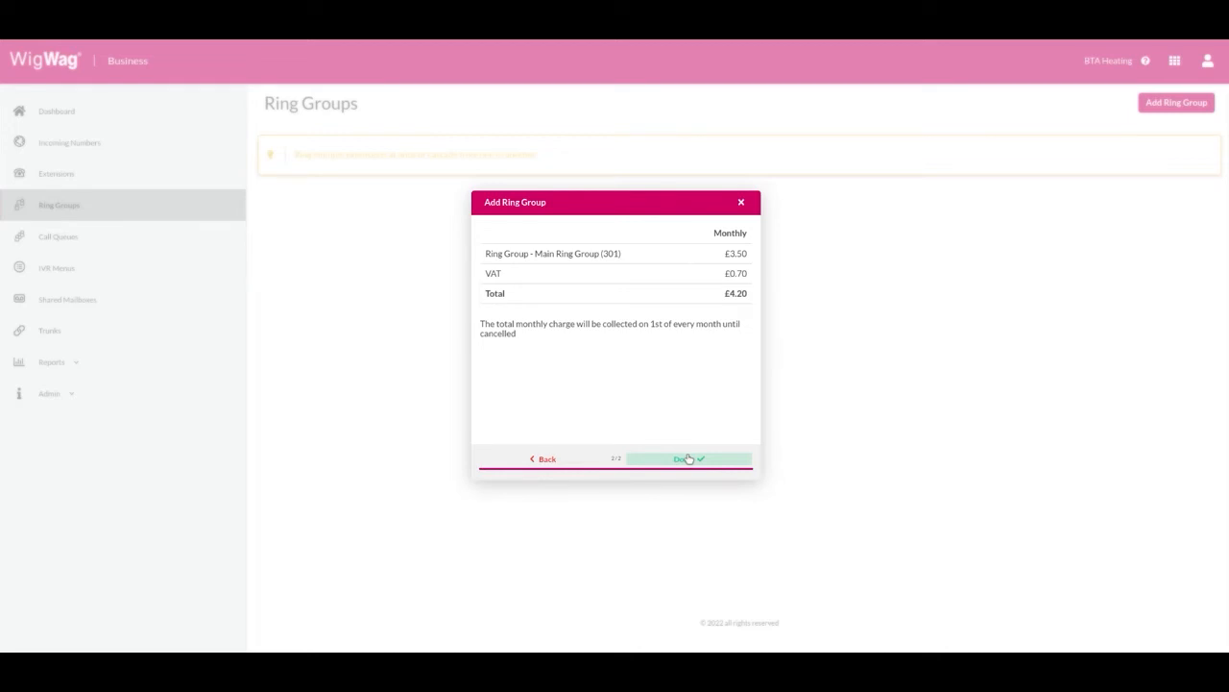
pyautogui.click(688, 460)
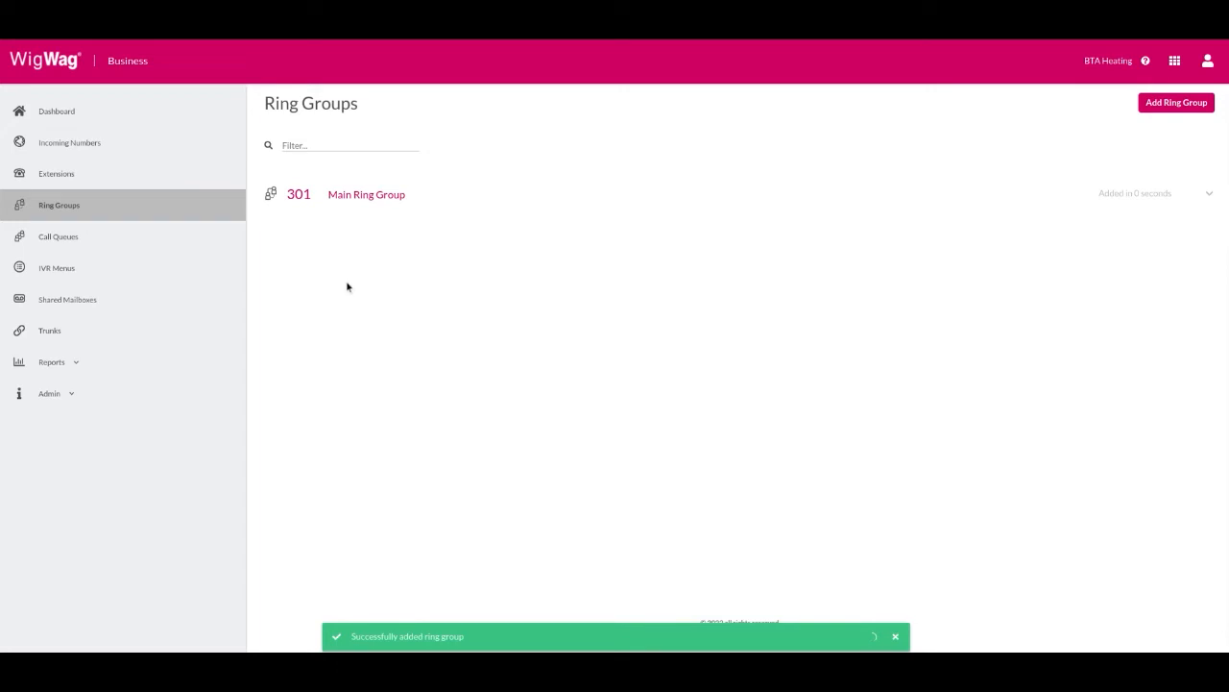
# Step: Add shared mailbox 601 'Main Mailbox' with its notification e-mail, then return to Ring Groups
pyautogui.click(113, 300)
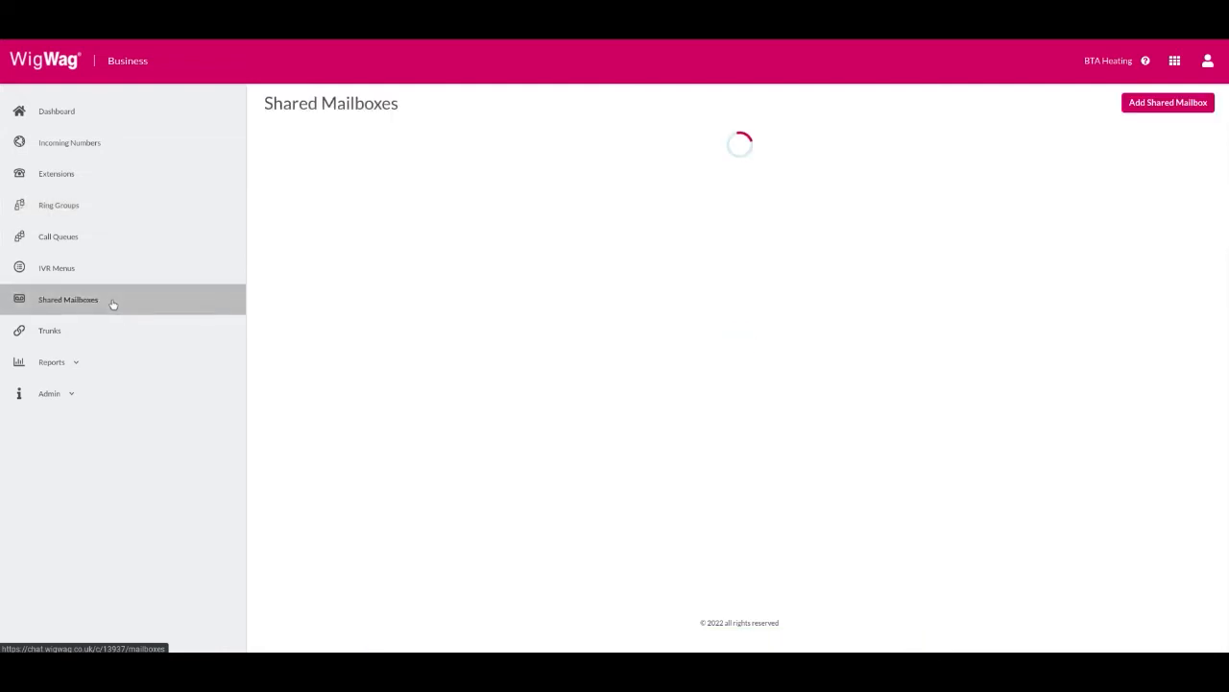
pyautogui.click(1154, 107)
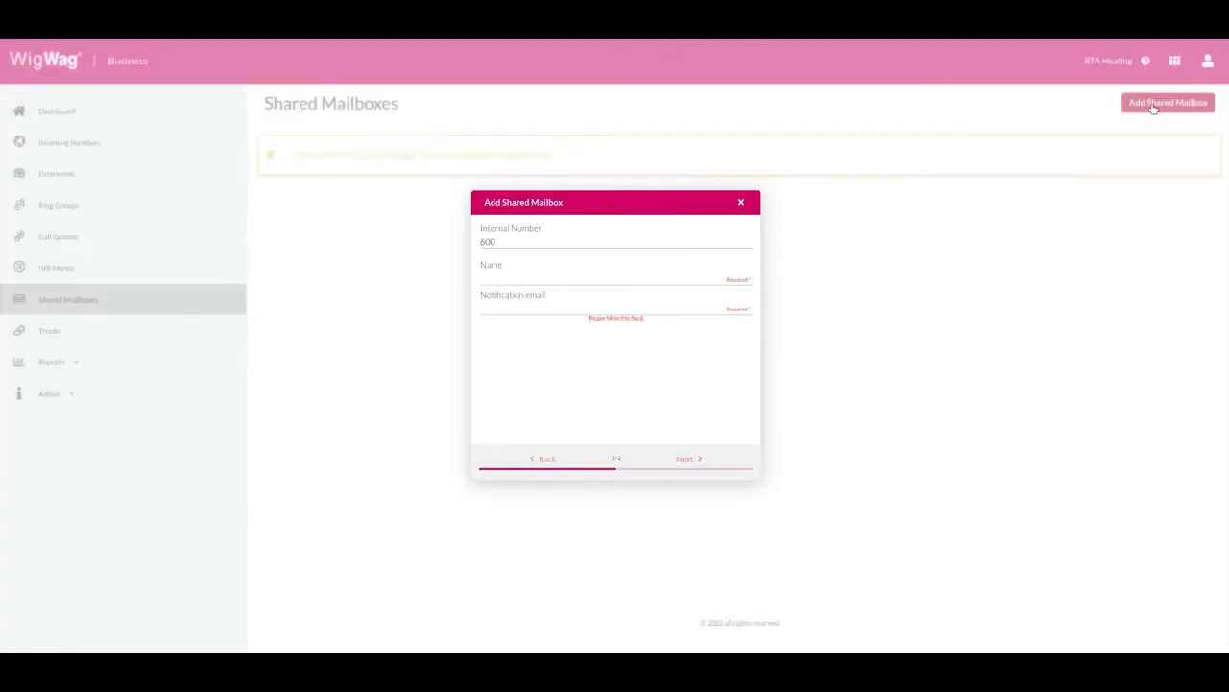
pyautogui.click(487, 241)
pyautogui.write('601')
pyautogui.click(490, 278)
pyautogui.write('Main')
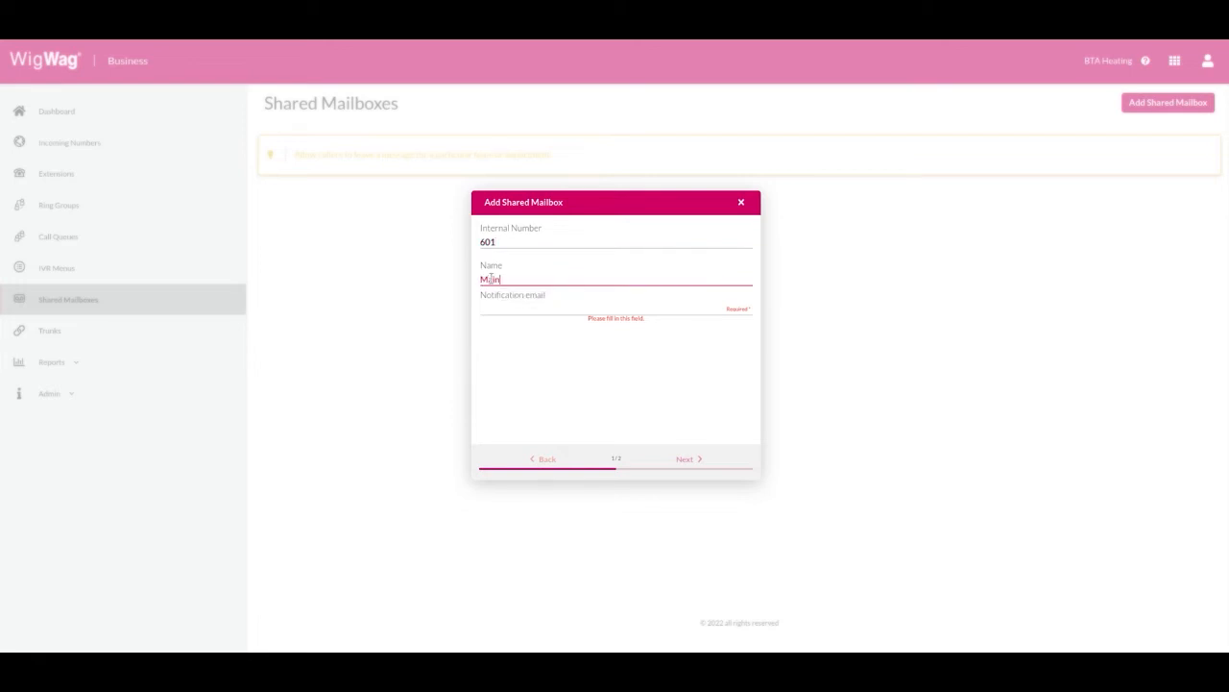
pyautogui.write(' Mailbox')
pyautogui.click(495, 308)
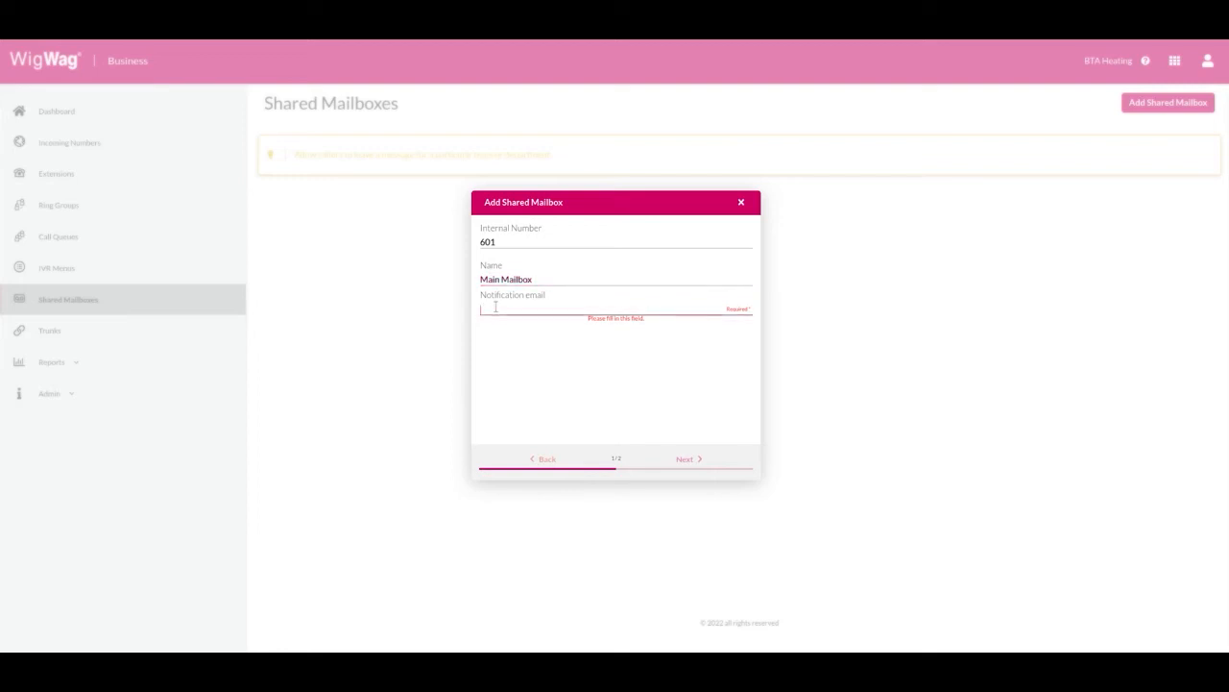
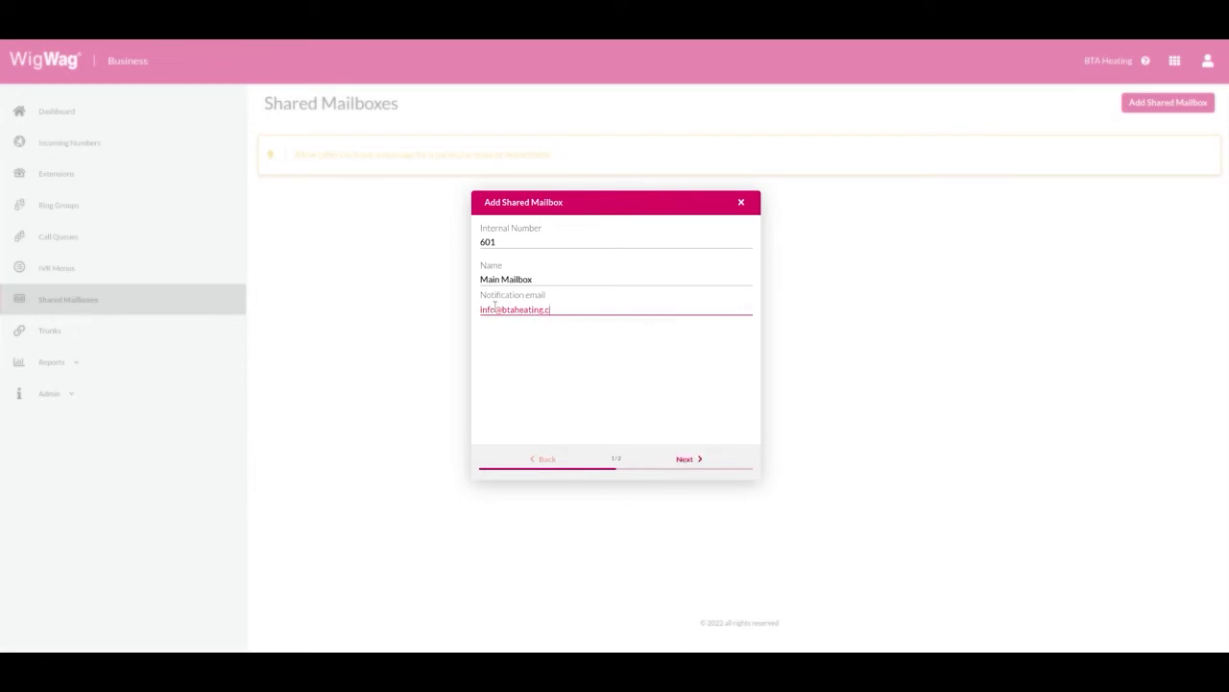
pyautogui.click(698, 459)
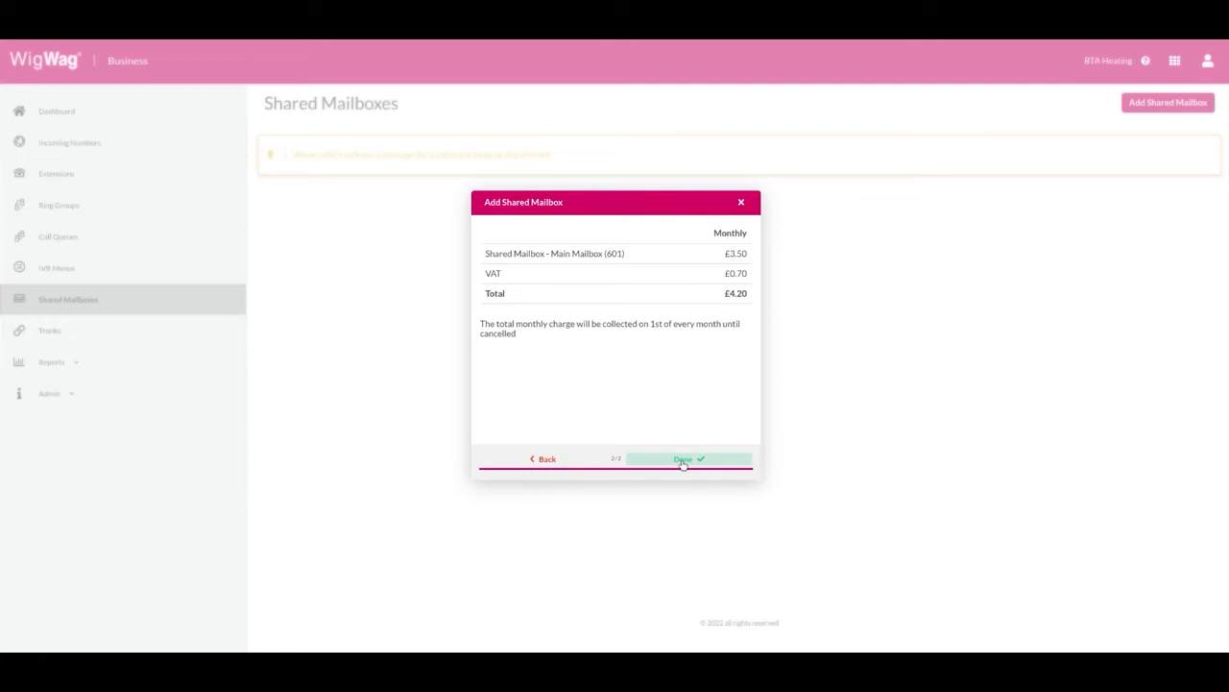
pyautogui.click(683, 460)
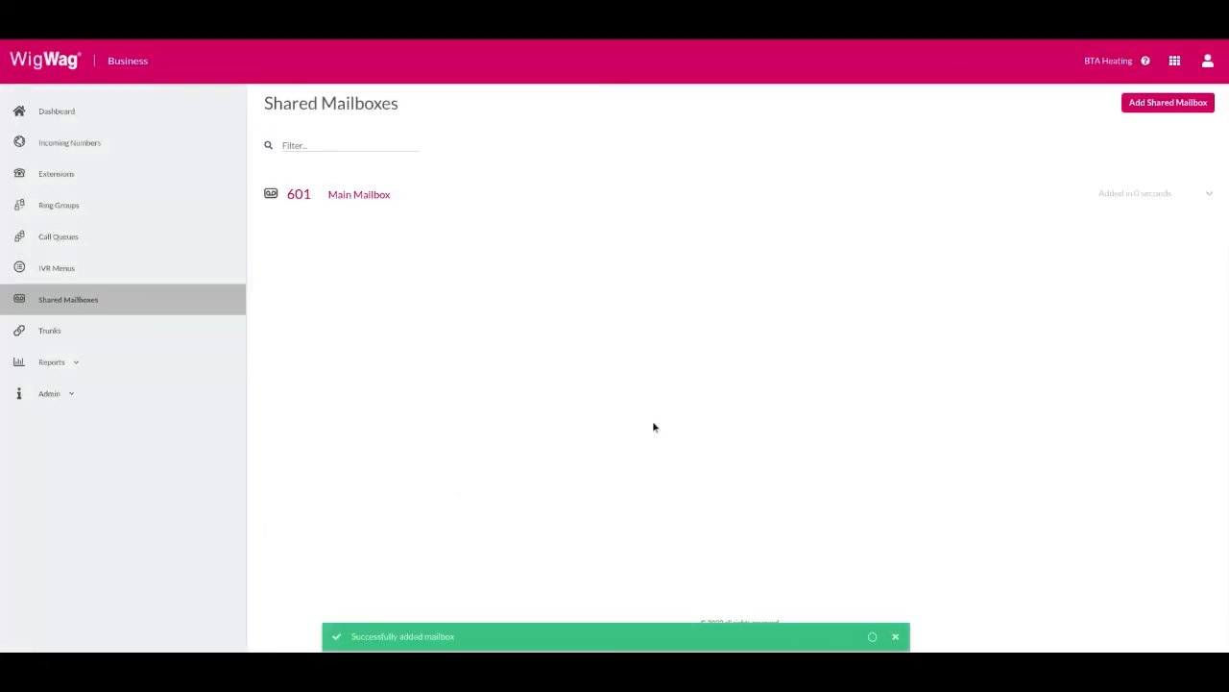
pyautogui.click(64, 208)
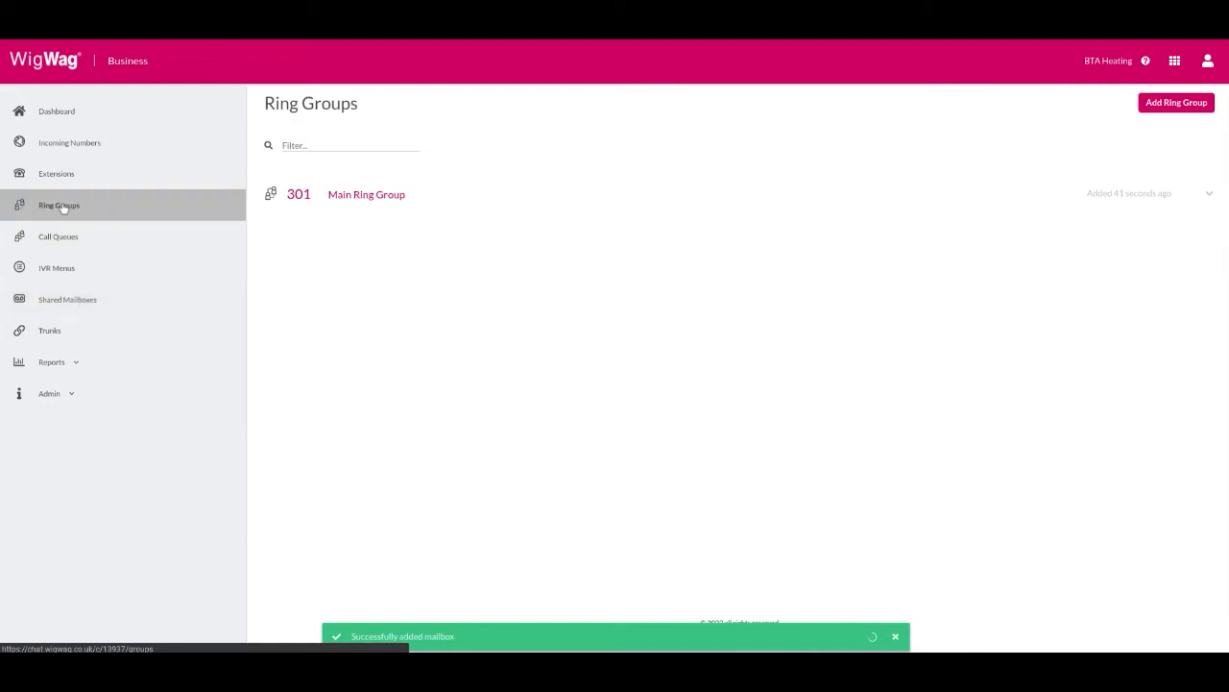
# Step: Set 601 Main Mailbox as ring group 301's failover destination and save
pyautogui.click(350, 196)
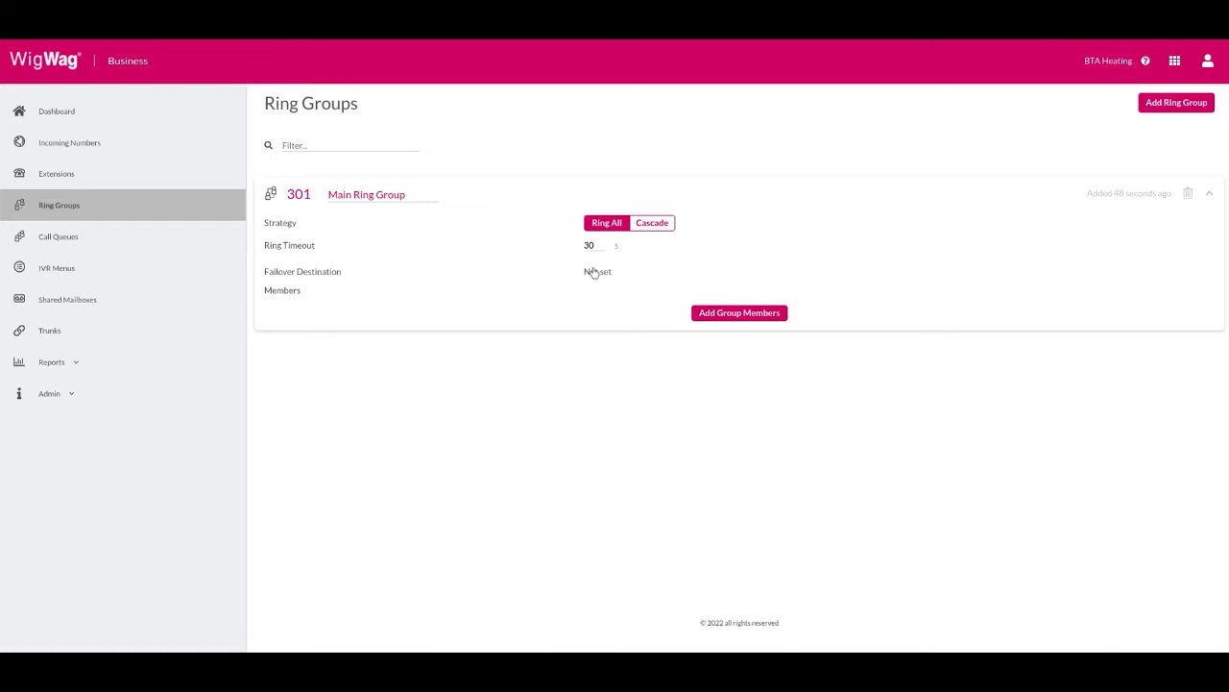
pyautogui.click(594, 273)
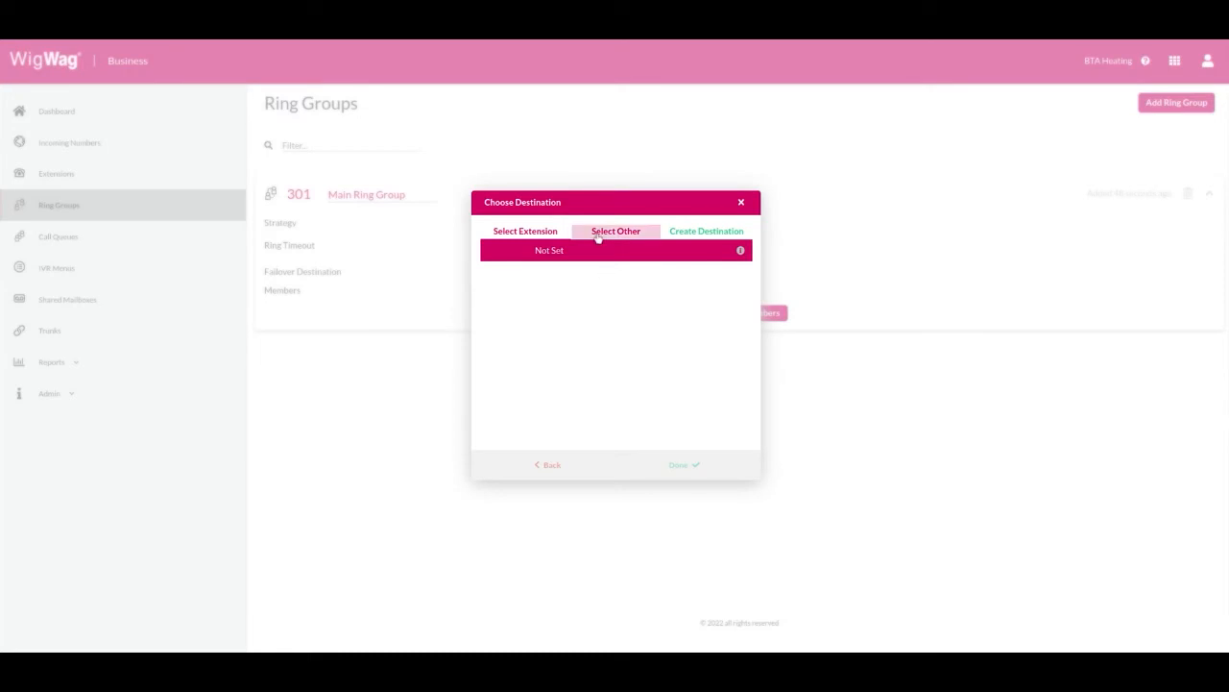
pyautogui.click(597, 236)
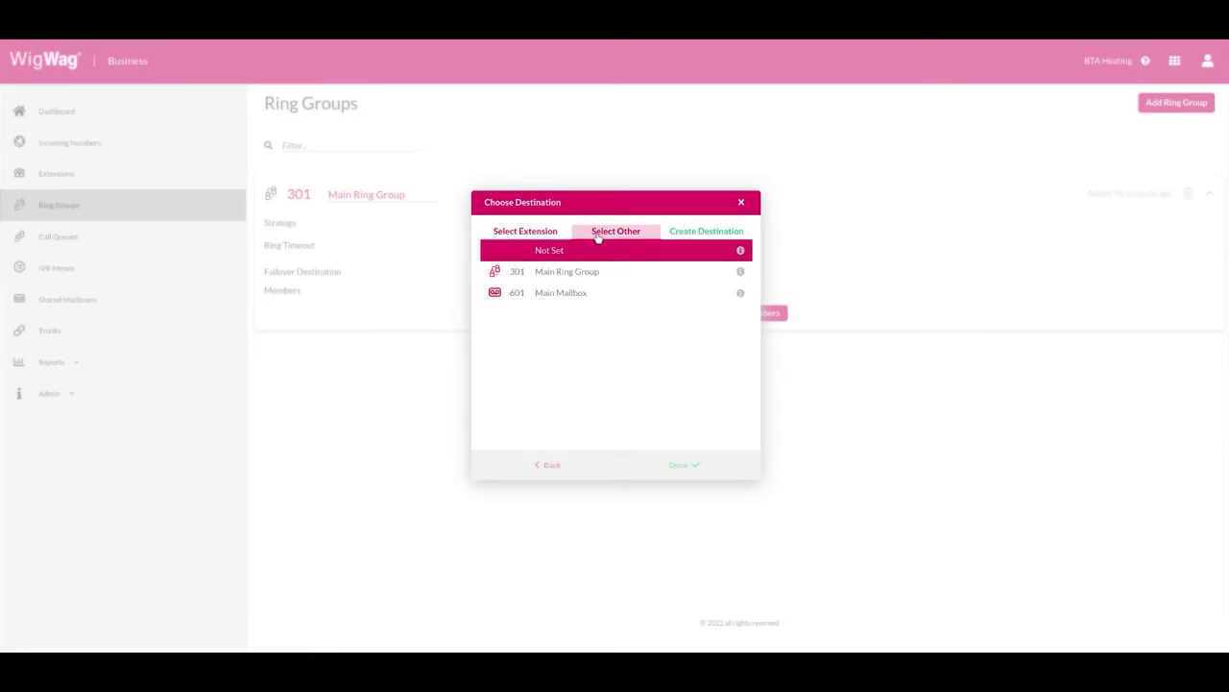
pyautogui.click(555, 298)
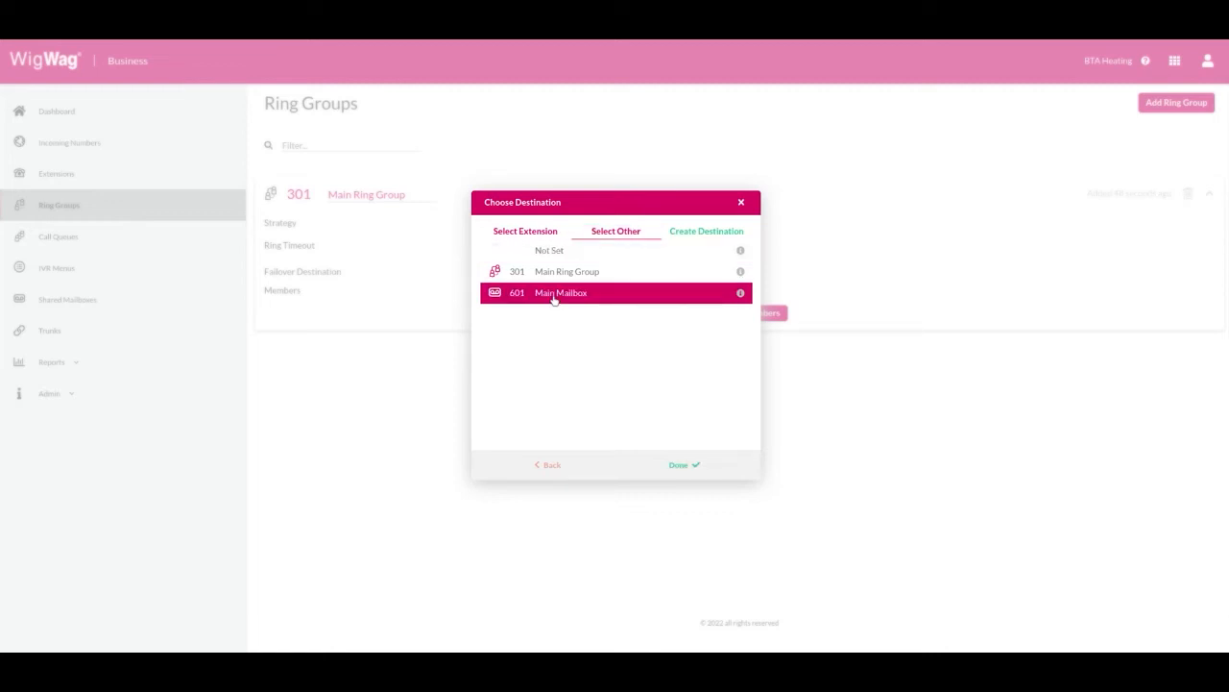
pyautogui.click(682, 467)
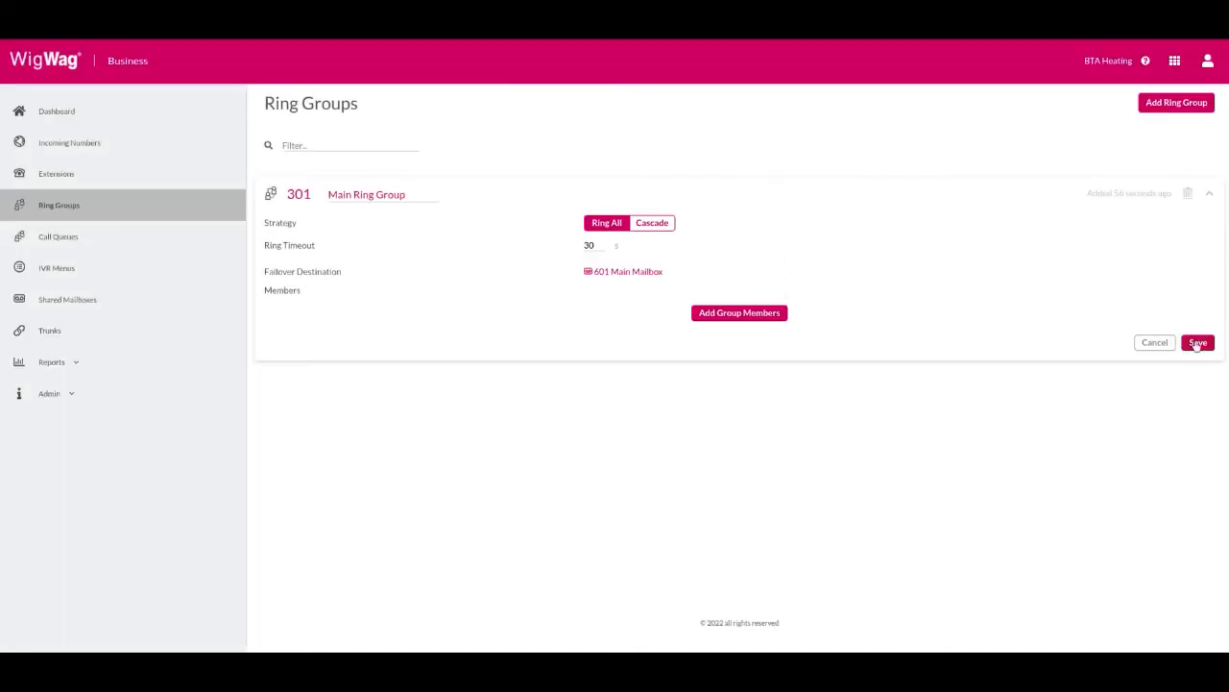
pyautogui.click(1197, 346)
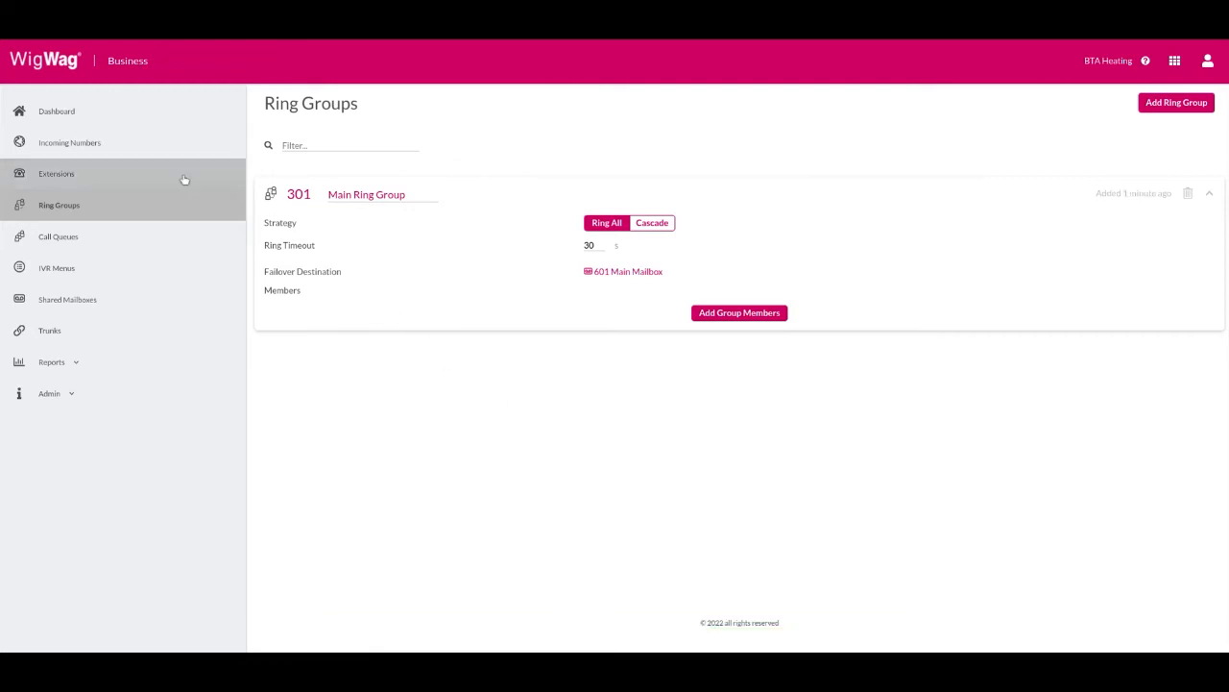
pyautogui.click(75, 144)
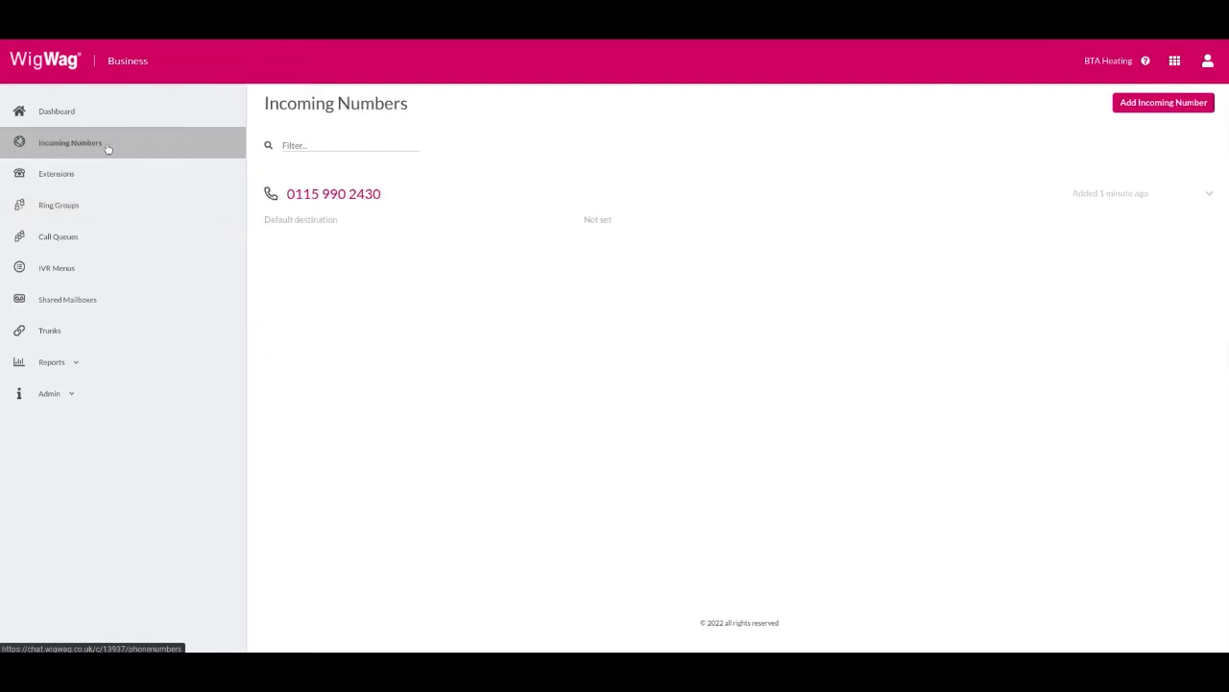
pyautogui.click(599, 227)
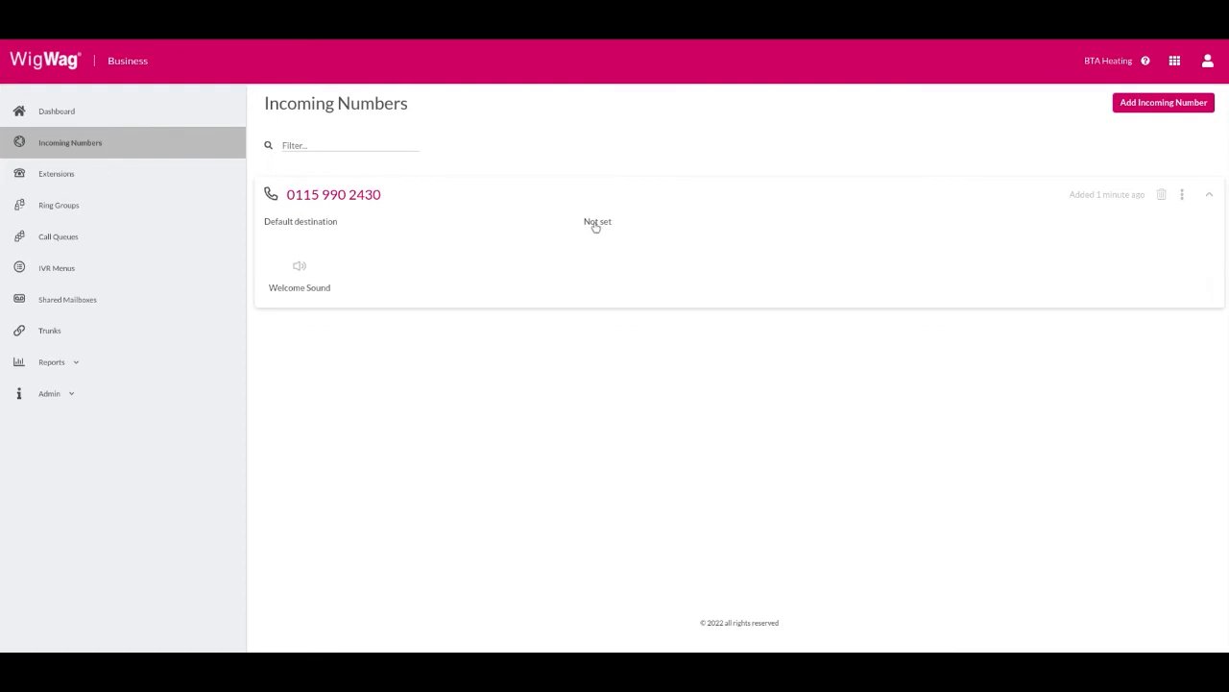
pyautogui.click(596, 224)
pyautogui.click(599, 236)
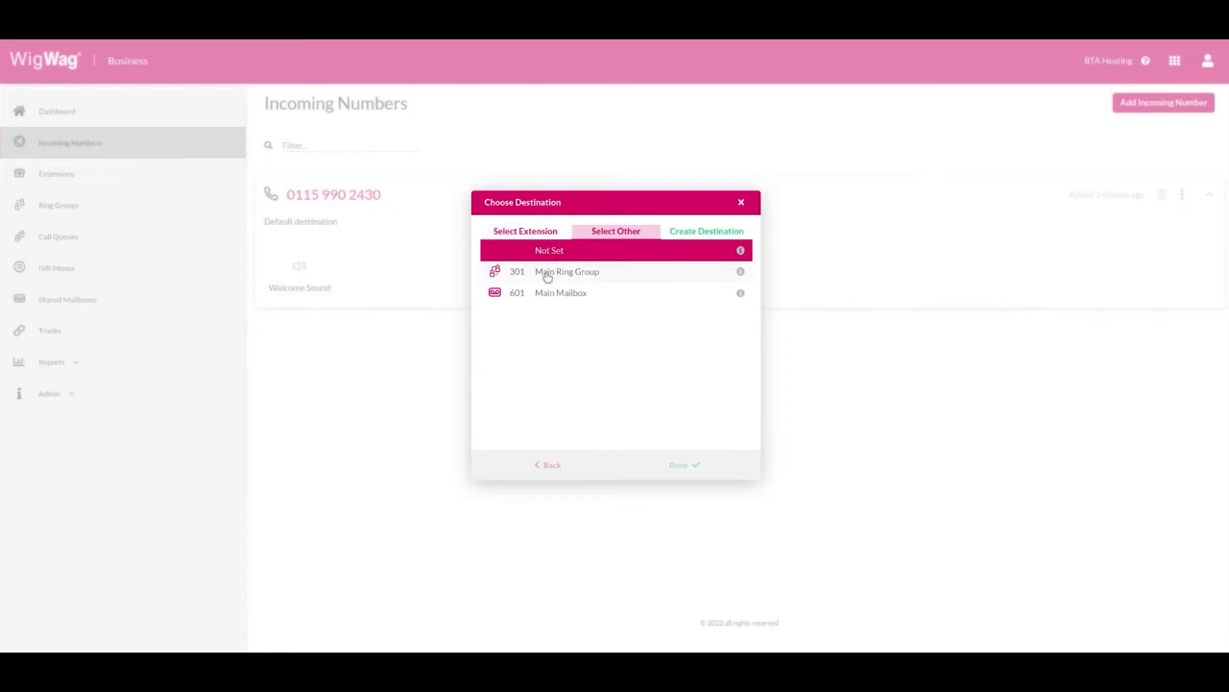
pyautogui.click(546, 275)
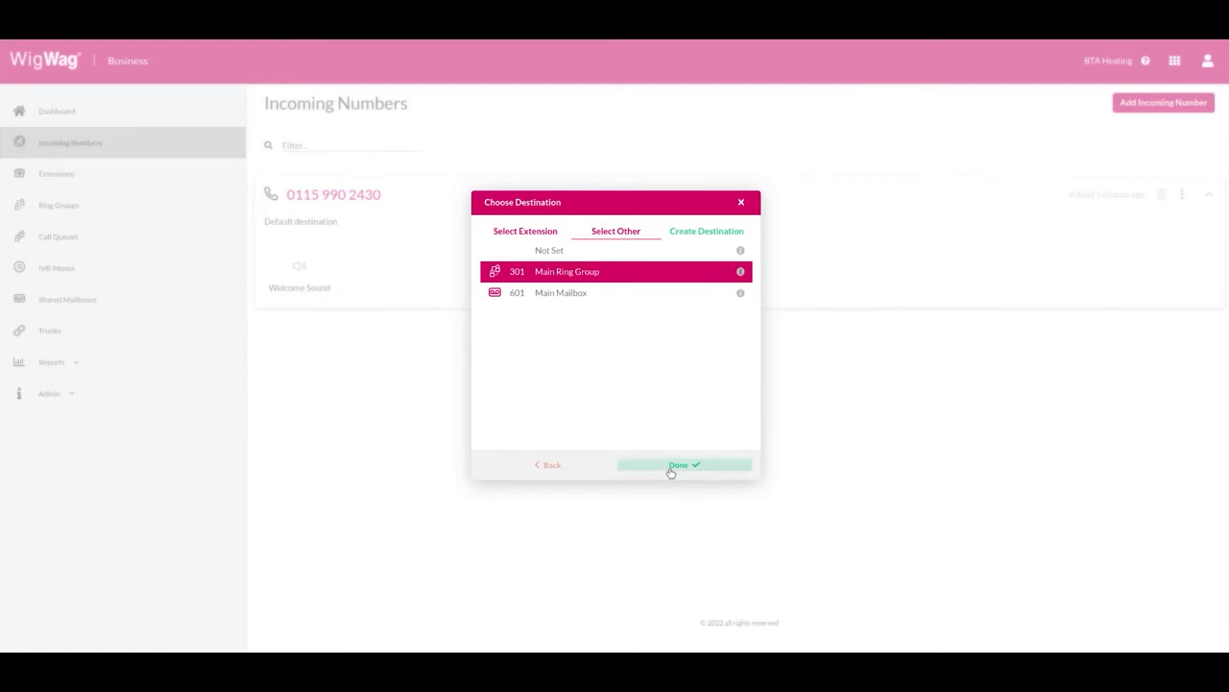
pyautogui.click(677, 465)
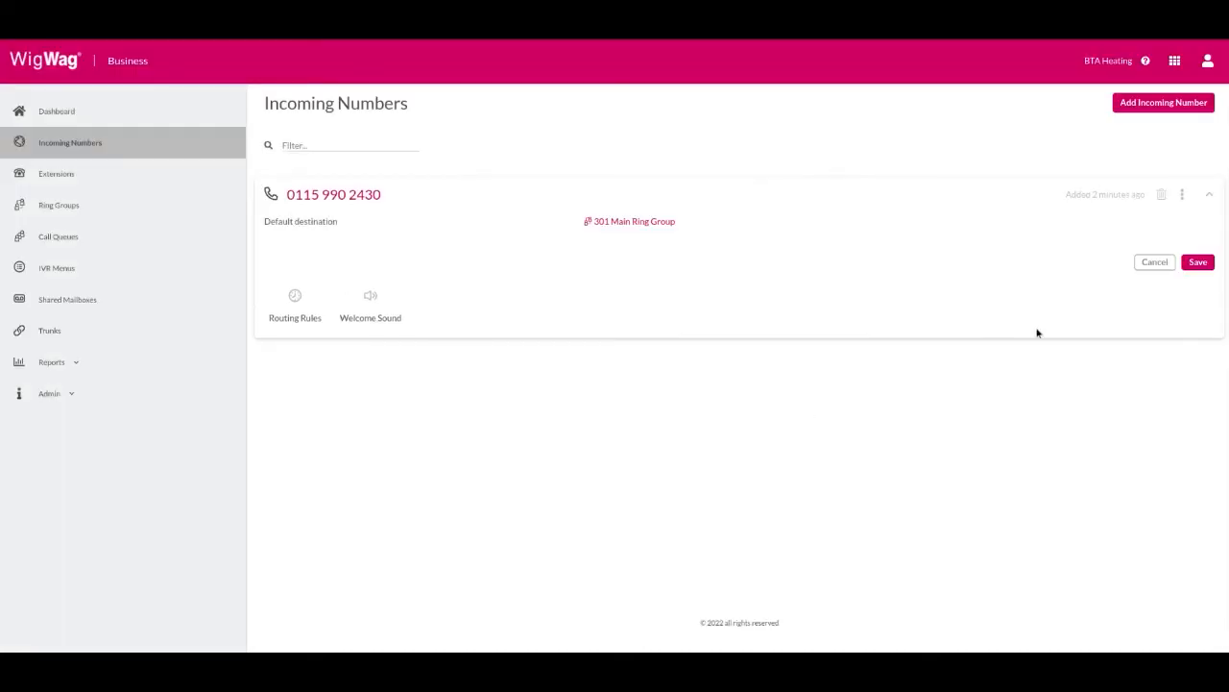
pyautogui.click(1198, 262)
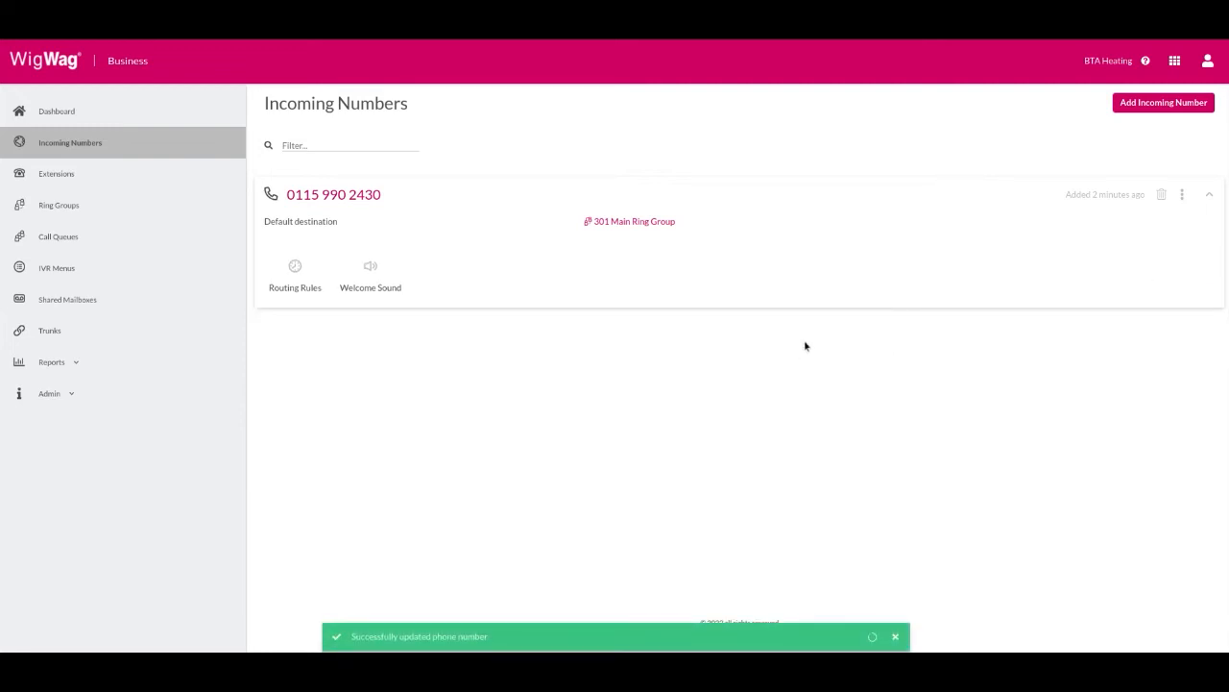
pyautogui.click(61, 179)
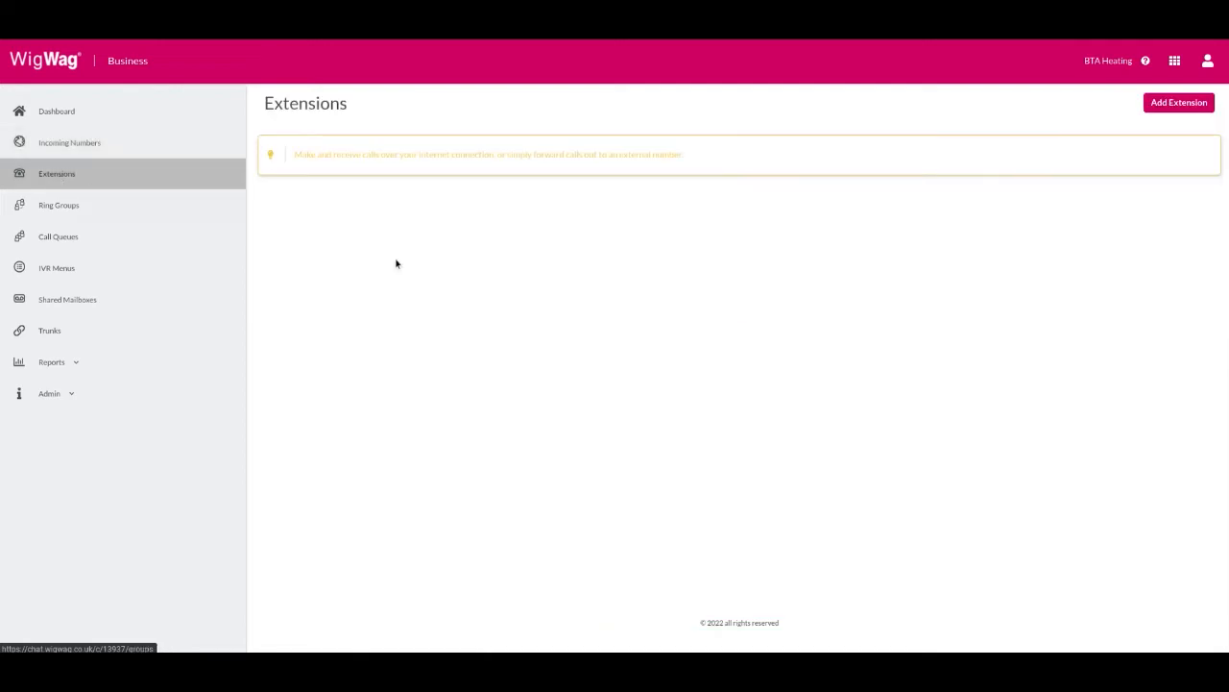
# Step: Add regular extension 201, named 'BTA 201' plus the user's first name
pyautogui.click(1166, 106)
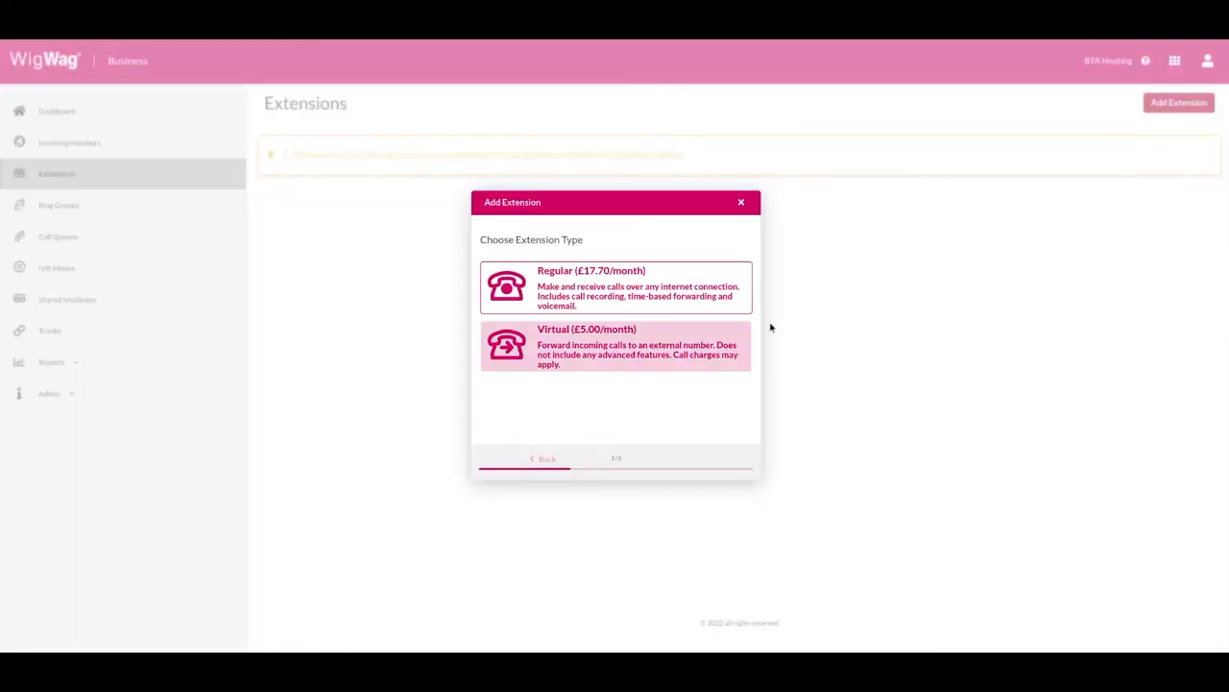
pyautogui.click(546, 288)
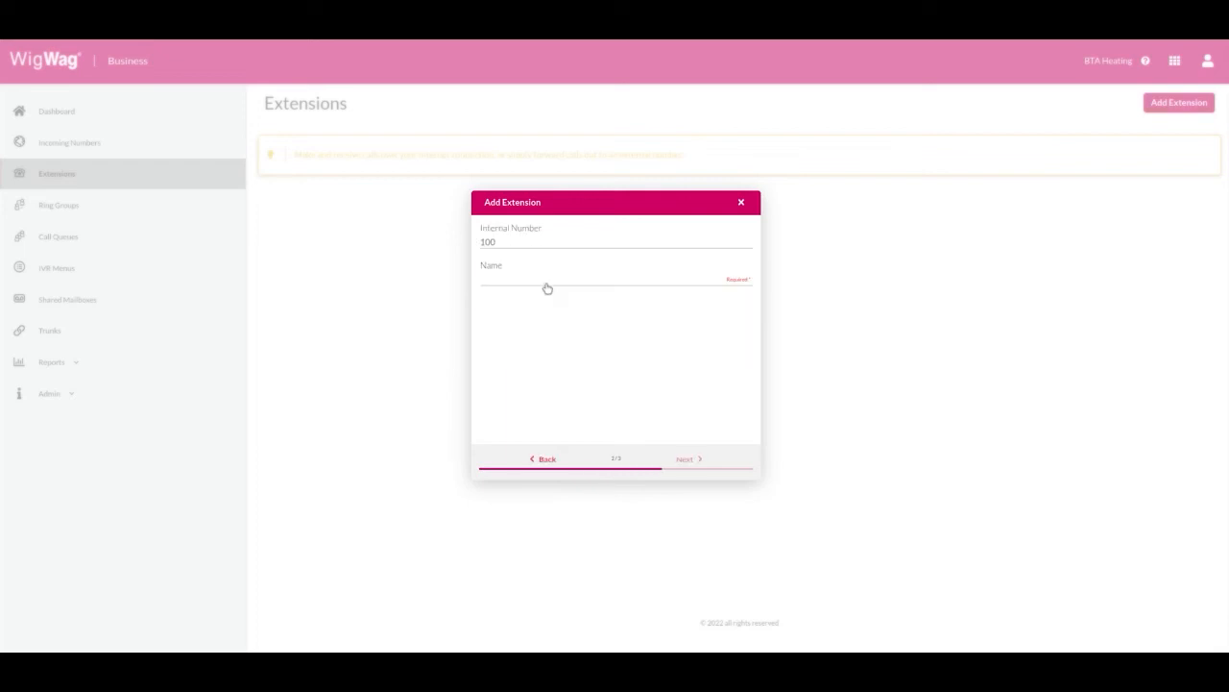
pyautogui.click(501, 241)
pyautogui.hotkey('ctrl', 'a')
pyautogui.write('201')
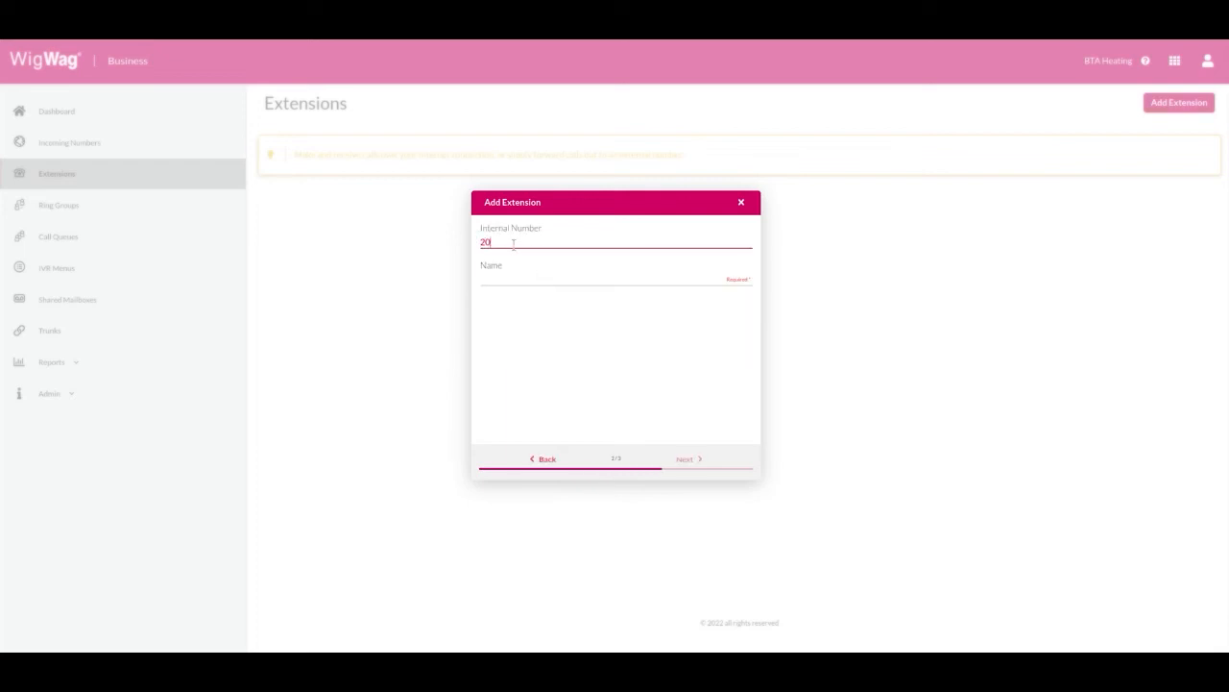
pyautogui.click(516, 280)
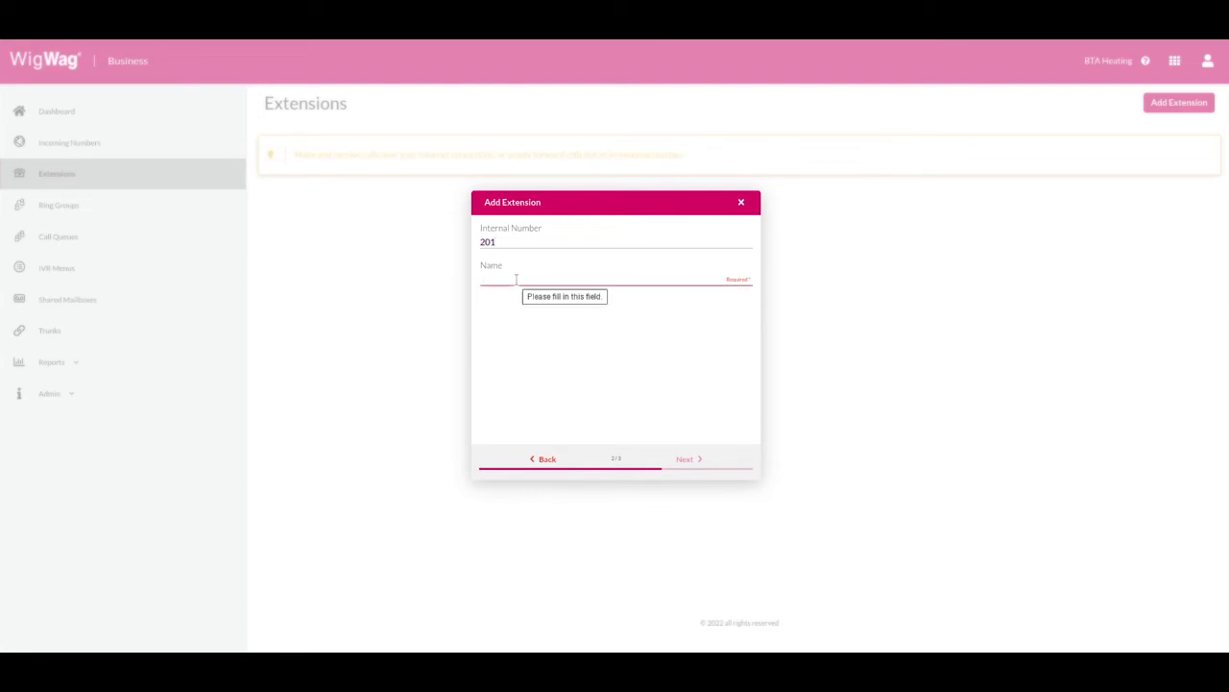
pyautogui.write('BT')
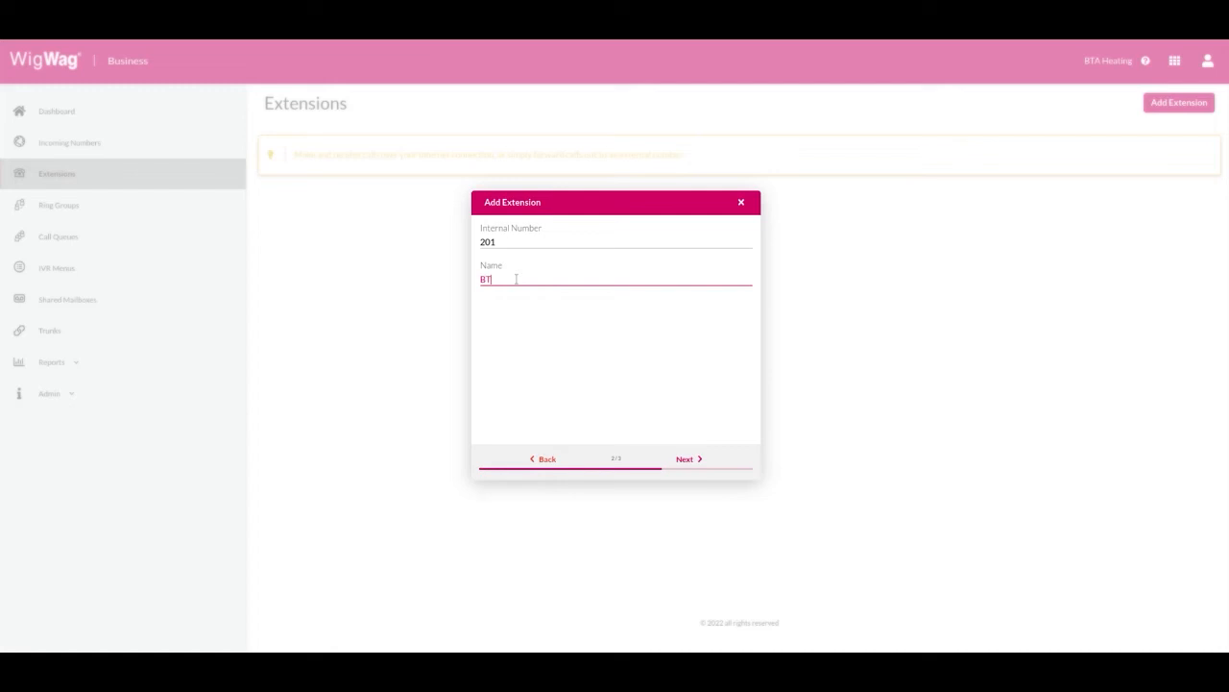
pyautogui.write('A 201 Brian')
pyautogui.click(686, 461)
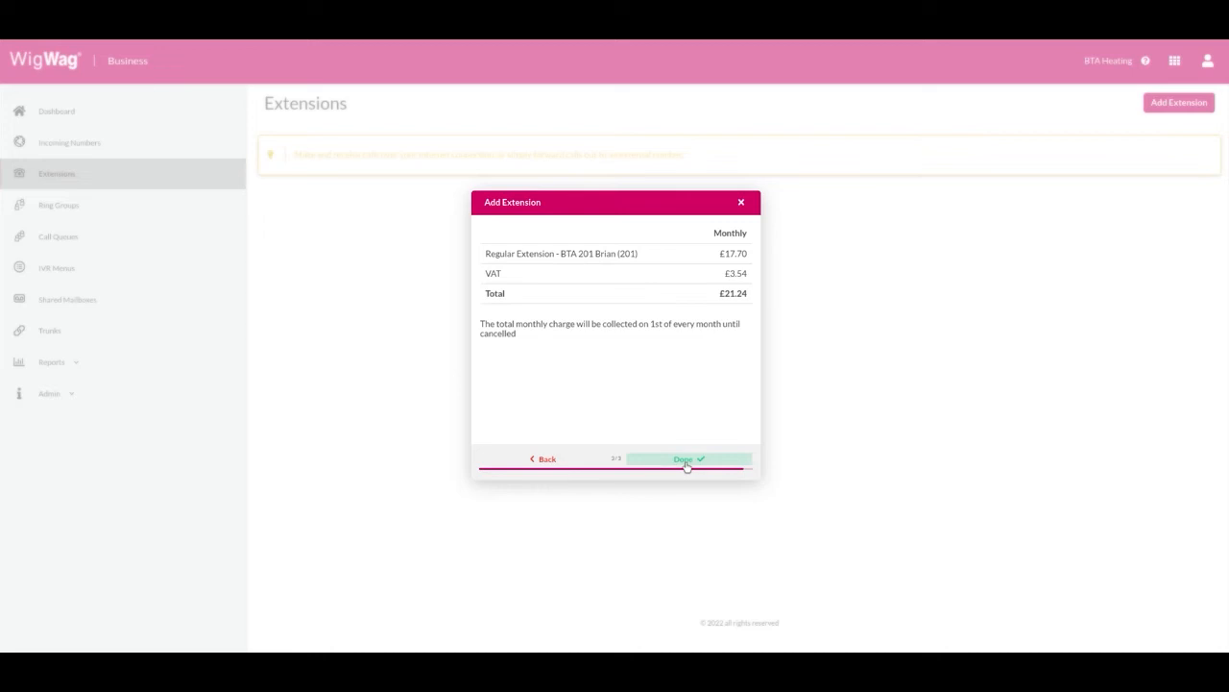
pyautogui.click(686, 462)
# Step: Add regular extension 202, named 'BTA 202' plus the user's first name
pyautogui.click(1162, 104)
pyautogui.click(560, 287)
pyautogui.click(510, 240)
pyautogui.write('202')
pyautogui.click(502, 277)
pyautogui.write('BT')
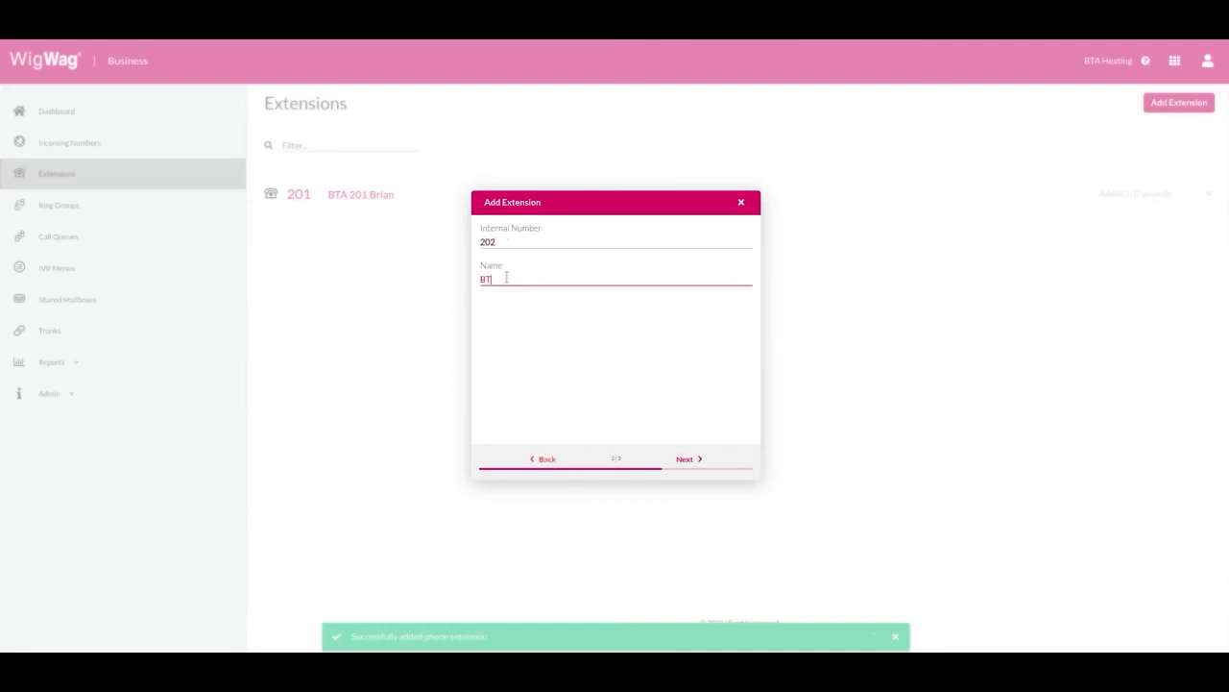
pyautogui.write('A 202 John')
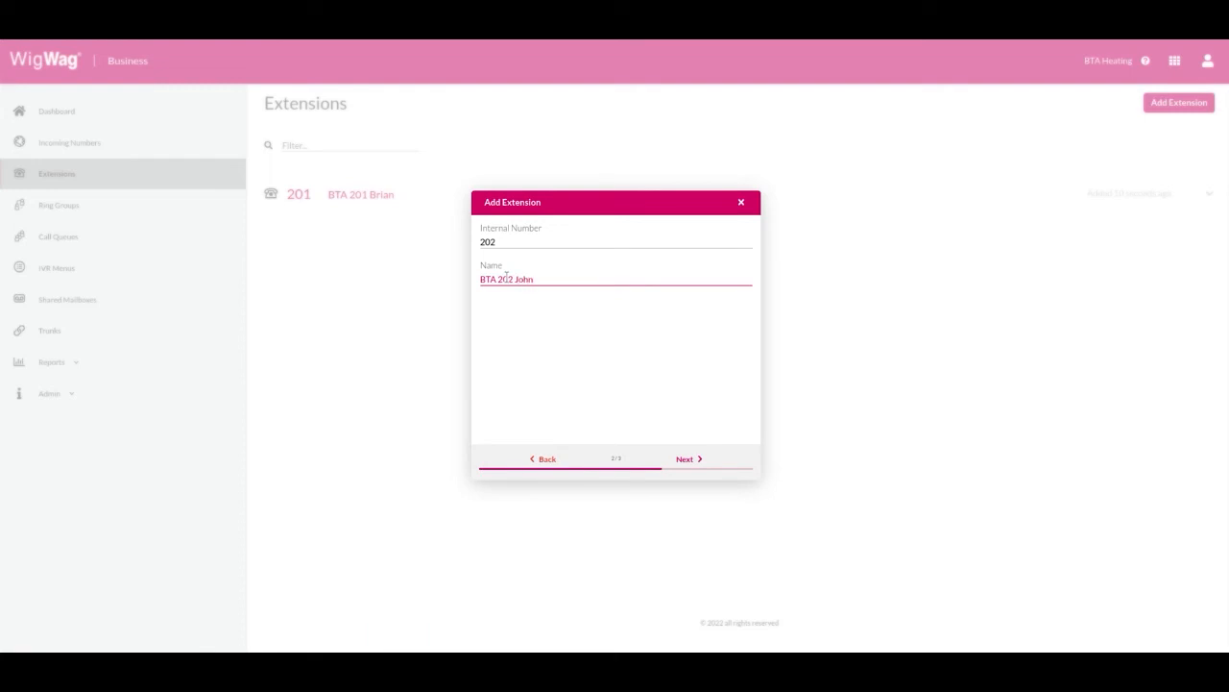
pyautogui.click(692, 460)
pyautogui.click(691, 460)
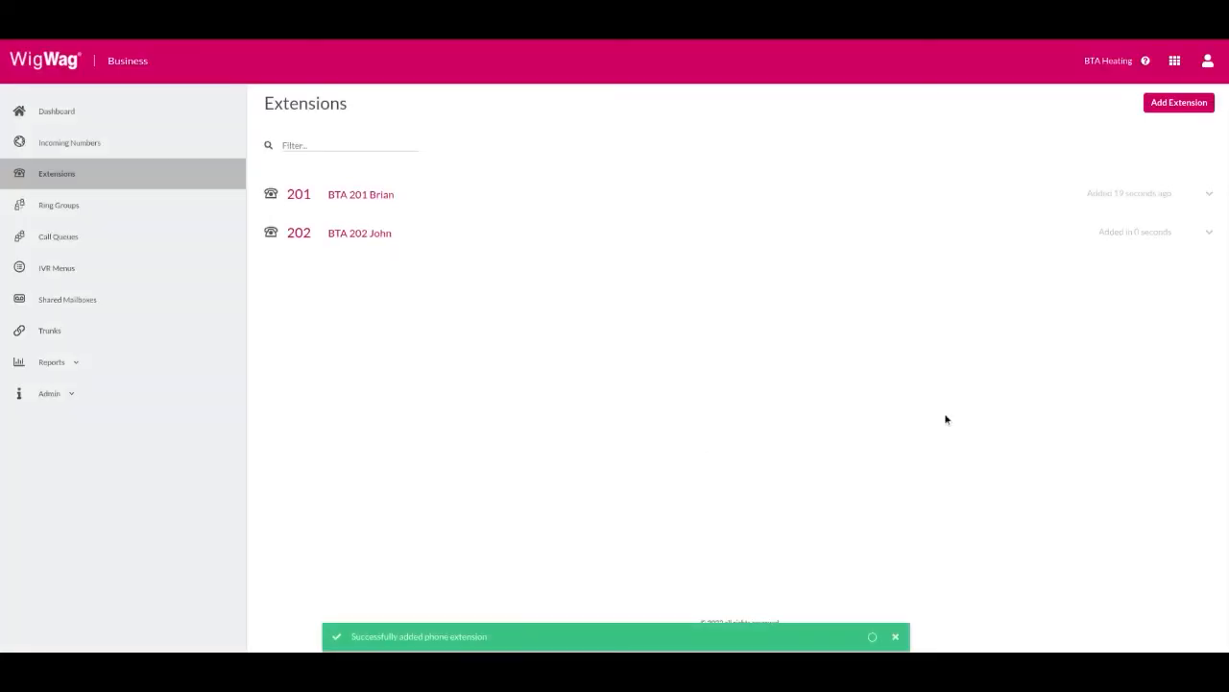
# Step: Add regular extension 203, named 'BTA 203' plus the user's first name
pyautogui.click(1170, 103)
pyautogui.click(569, 287)
pyautogui.click(524, 243)
pyautogui.write('203')
pyautogui.click(555, 276)
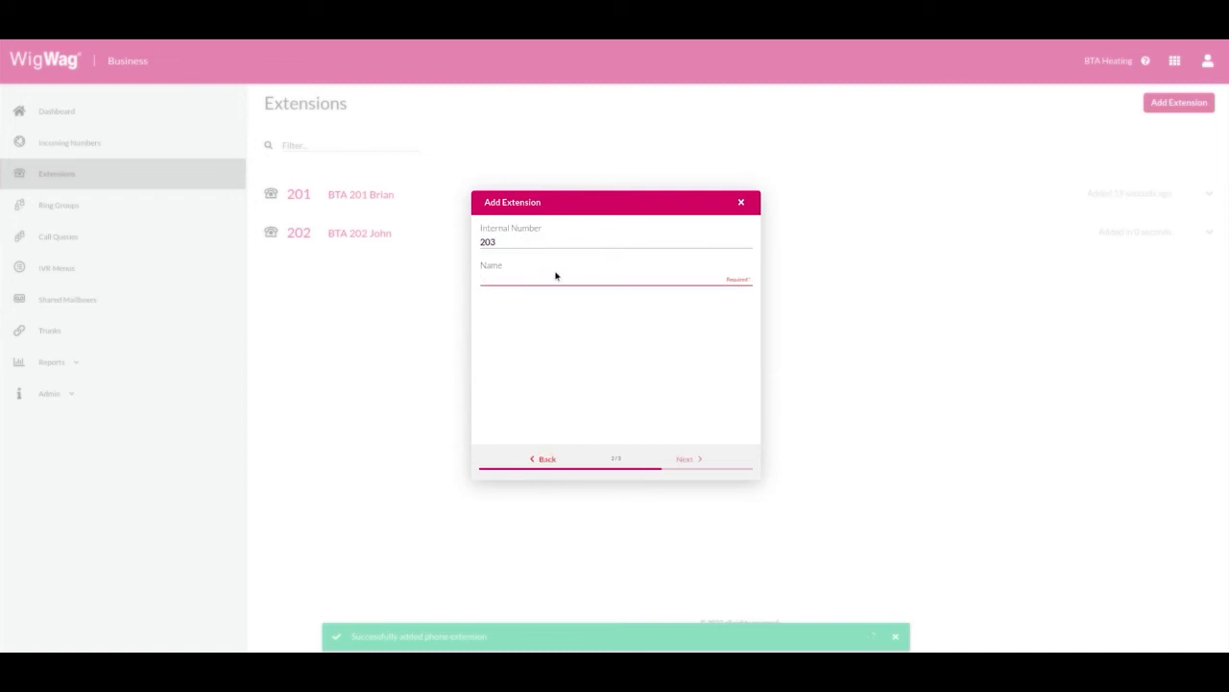
pyautogui.write('BTA 2')
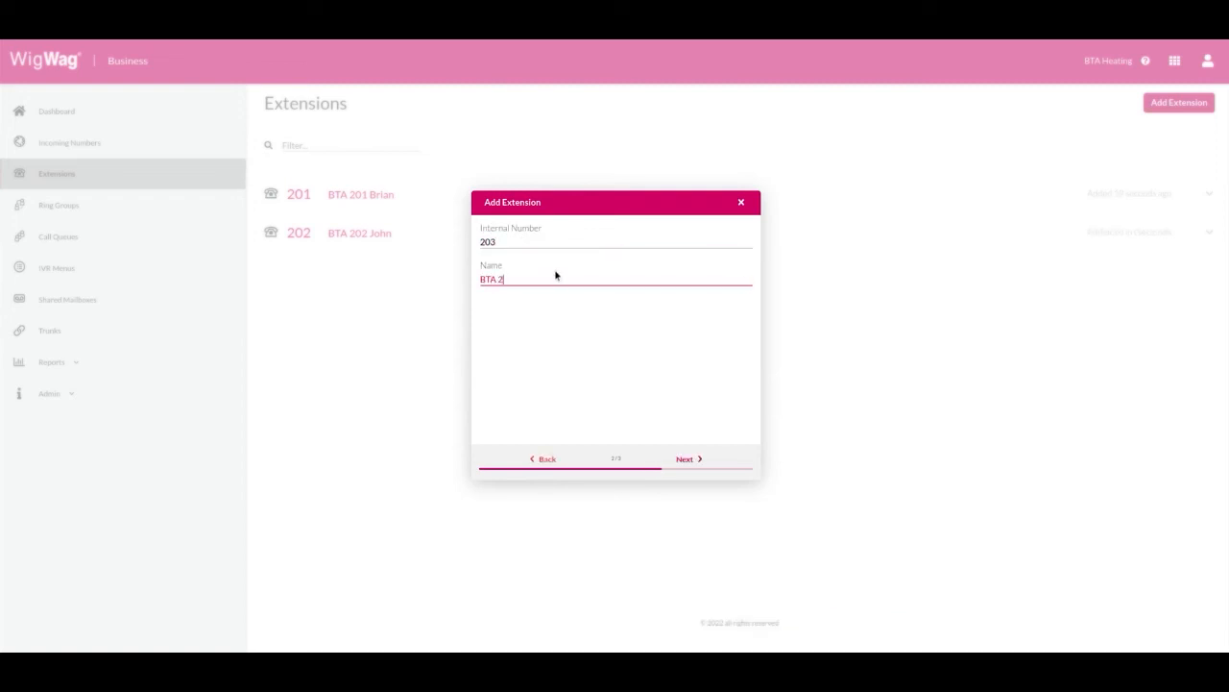
pyautogui.write('03 Jane')
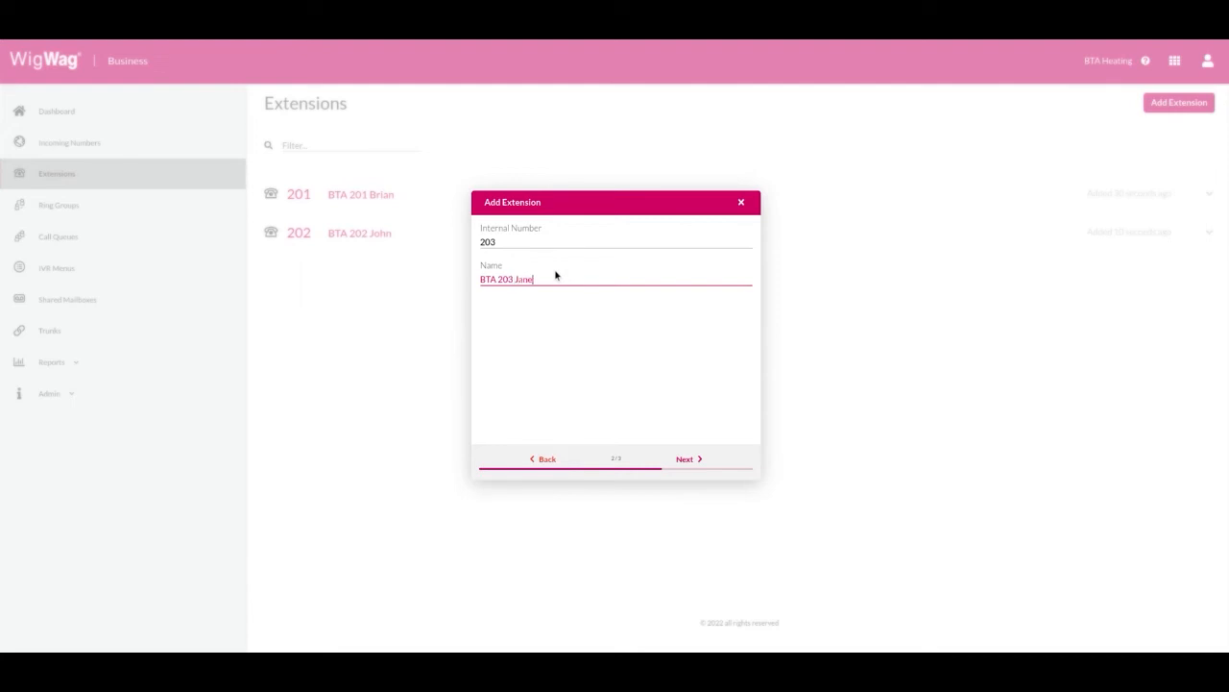
pyautogui.click(688, 459)
pyautogui.click(689, 459)
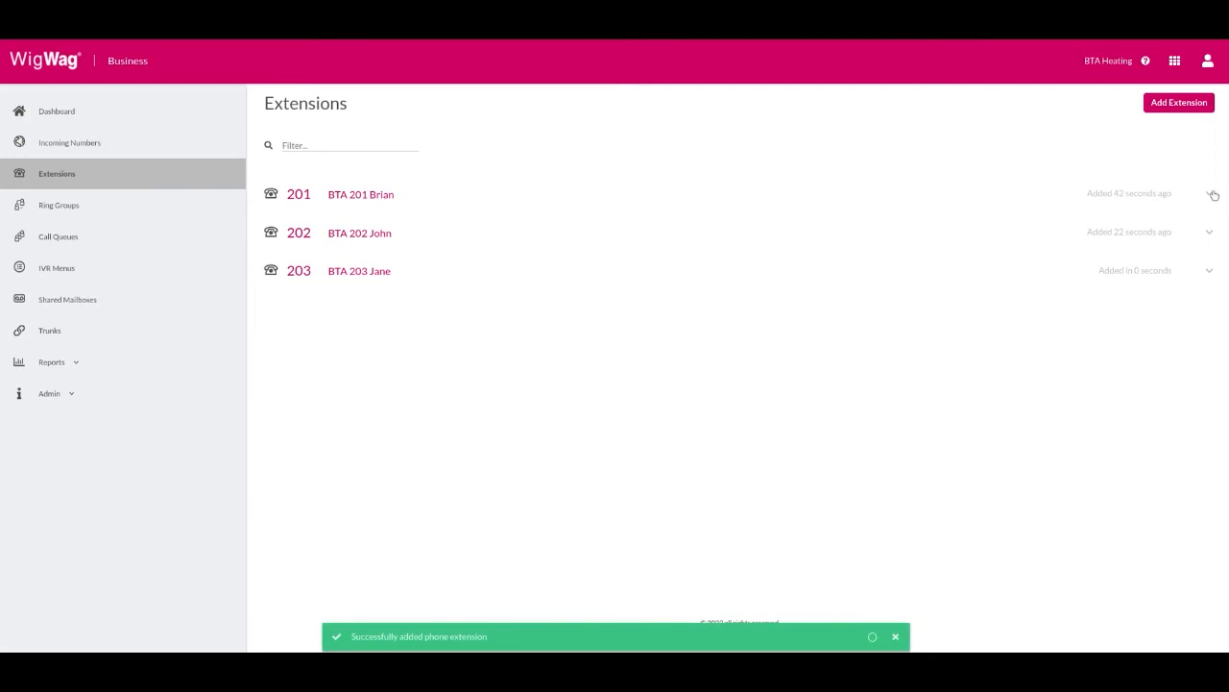
# Step: Add regular extension 204, named 'BTA 204' plus the user's first name
pyautogui.click(1160, 110)
pyautogui.click(573, 299)
pyautogui.doubleClick(488, 242)
pyautogui.write('204')
pyautogui.click(495, 281)
pyautogui.write('BTA 204')
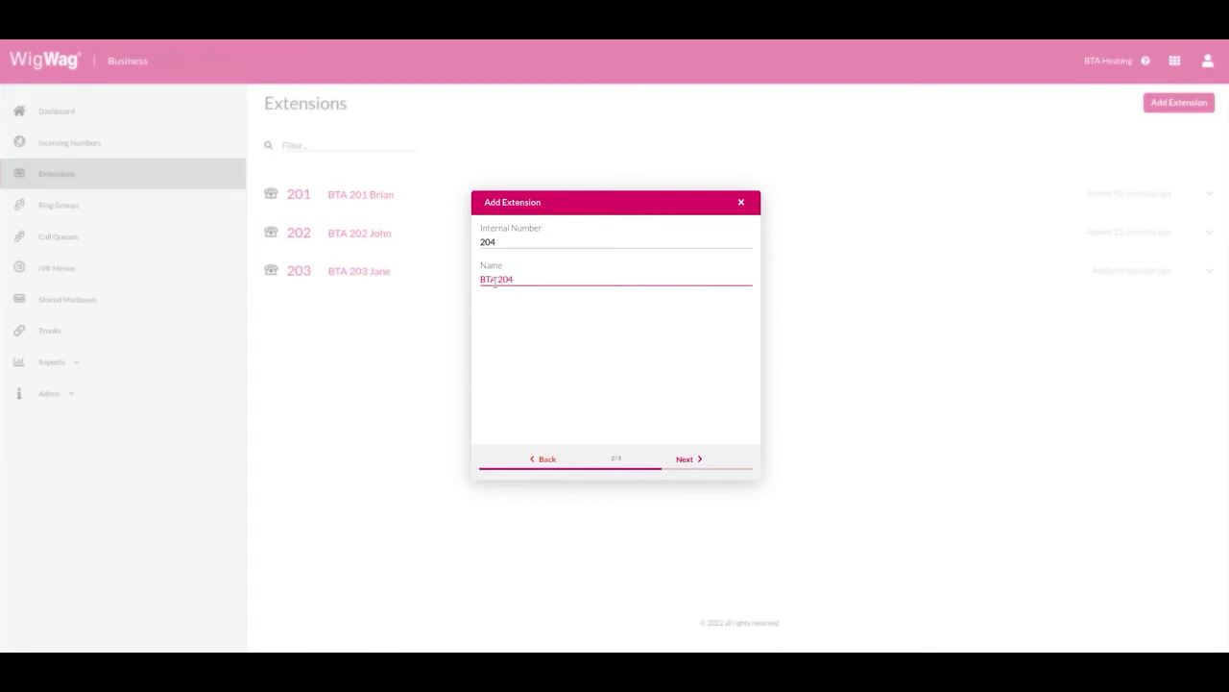
pyautogui.write(' Jack')
pyautogui.click(688, 459)
pyautogui.click(692, 460)
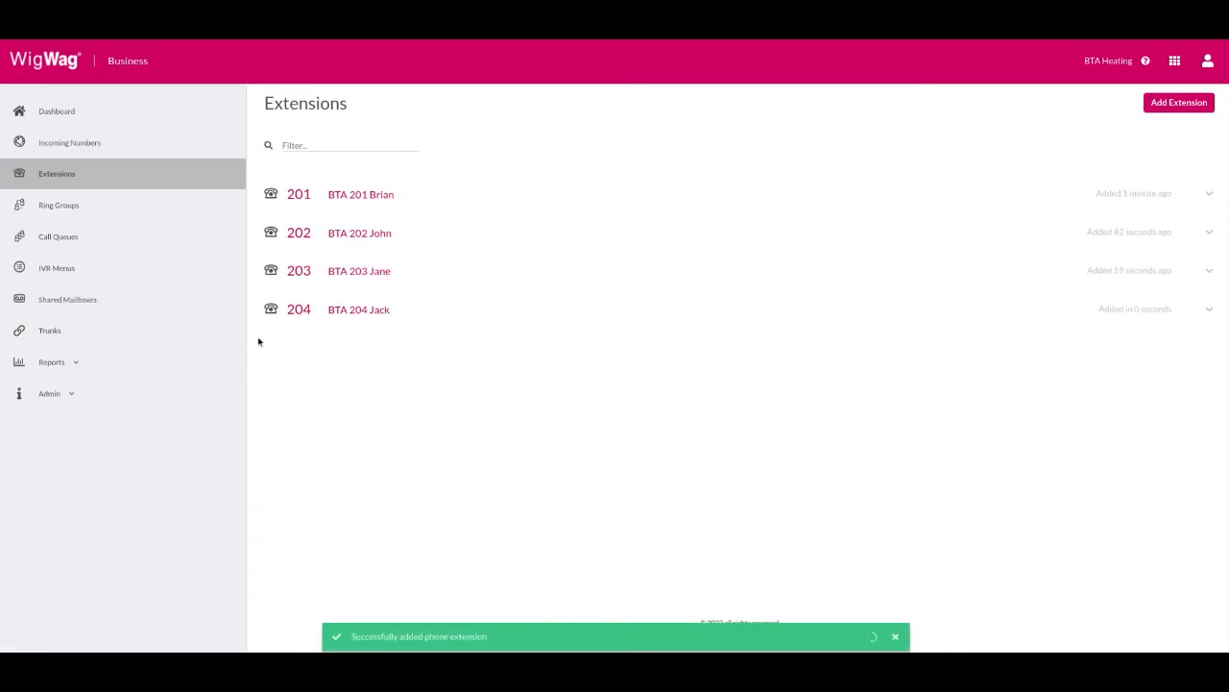
# Step: Choose extensions 201, 202 and 204, leaving out 203, as Main Ring Group members and save
pyautogui.click(63, 204)
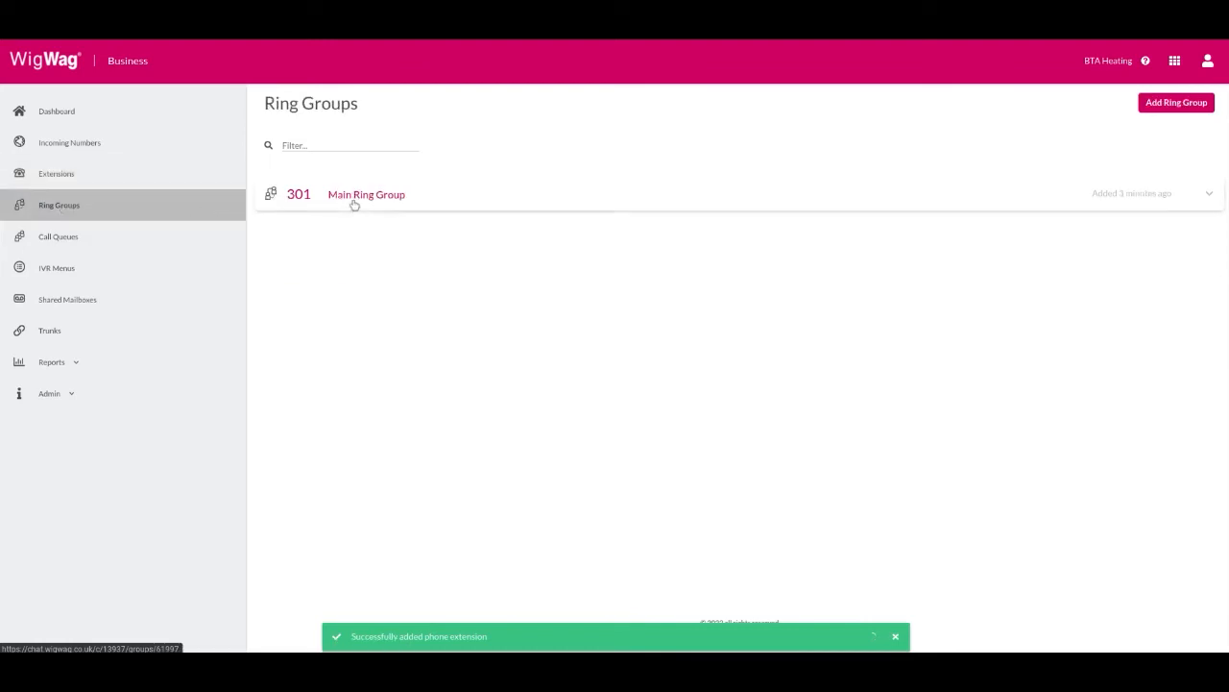
pyautogui.click(354, 199)
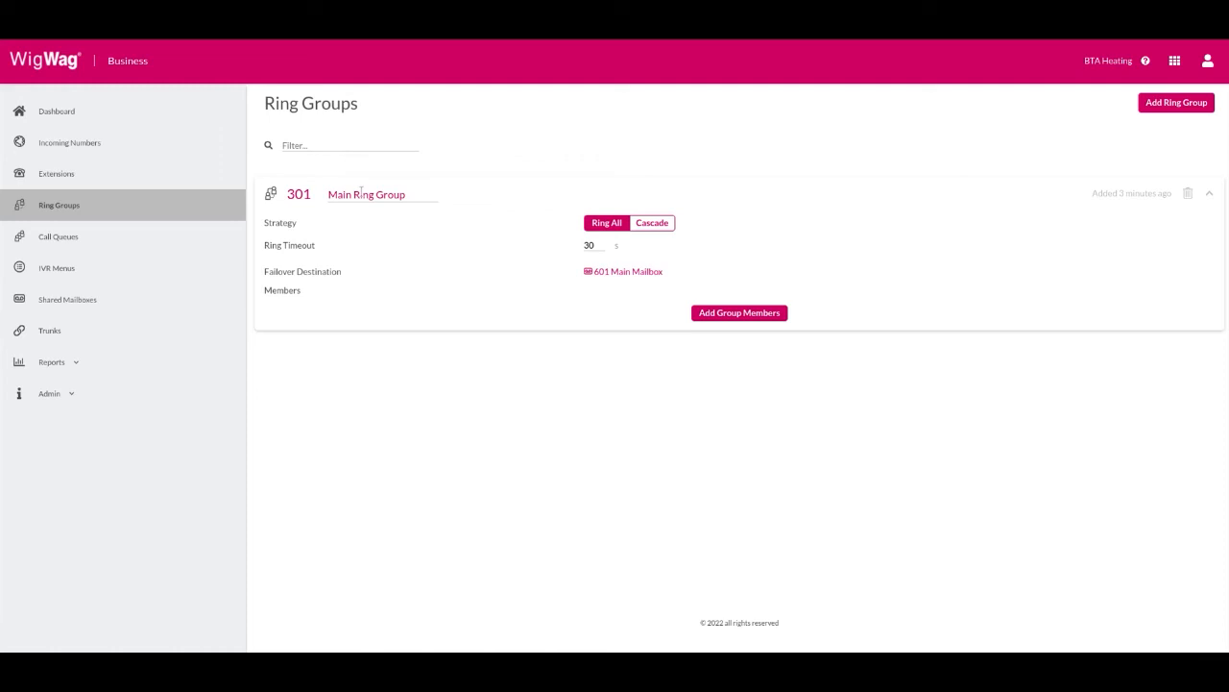
pyautogui.click(720, 313)
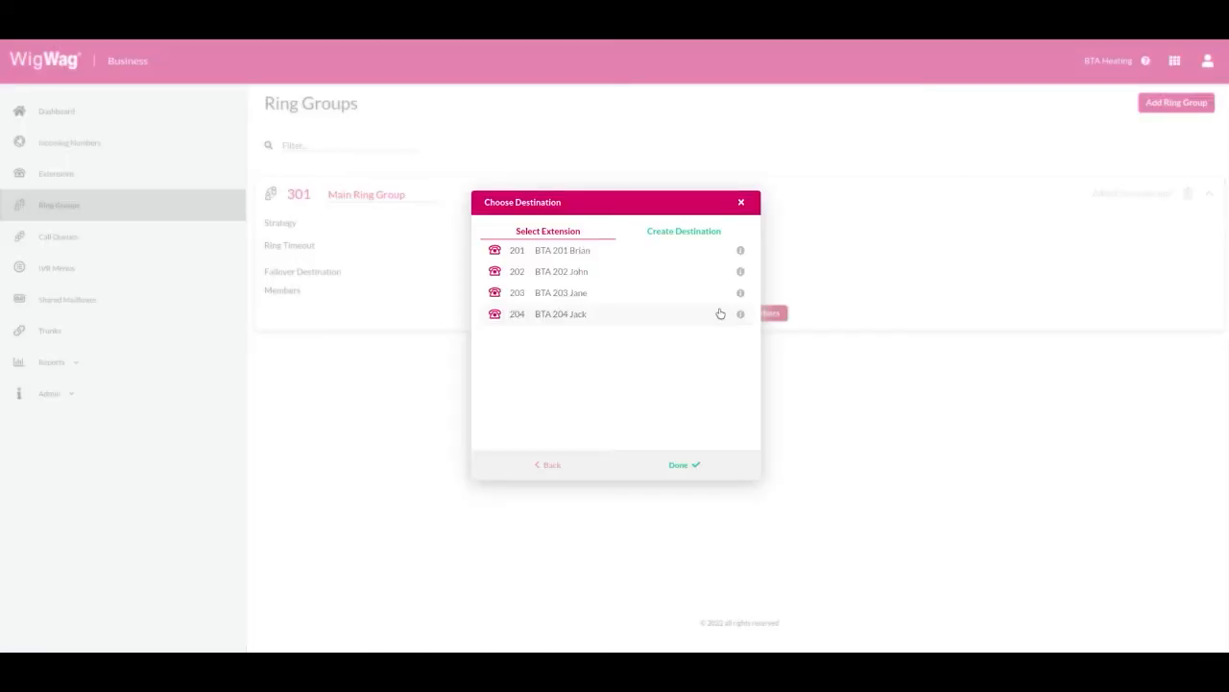
pyautogui.click(561, 250)
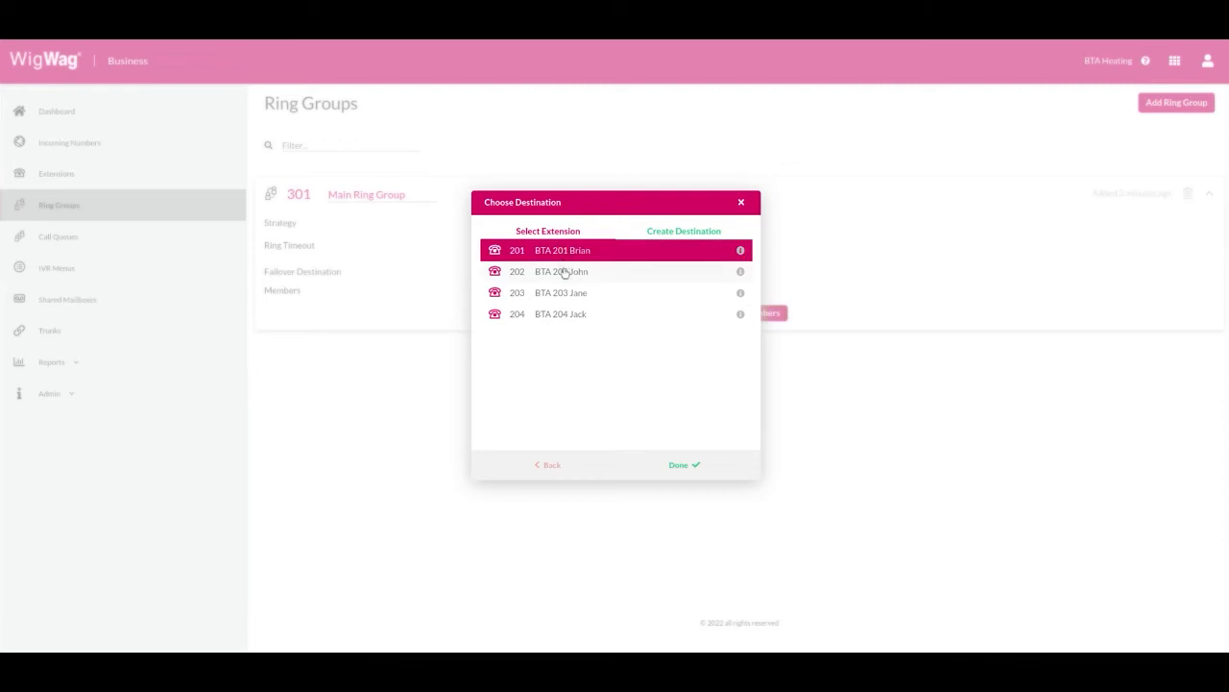
pyautogui.click(564, 272)
pyautogui.click(566, 293)
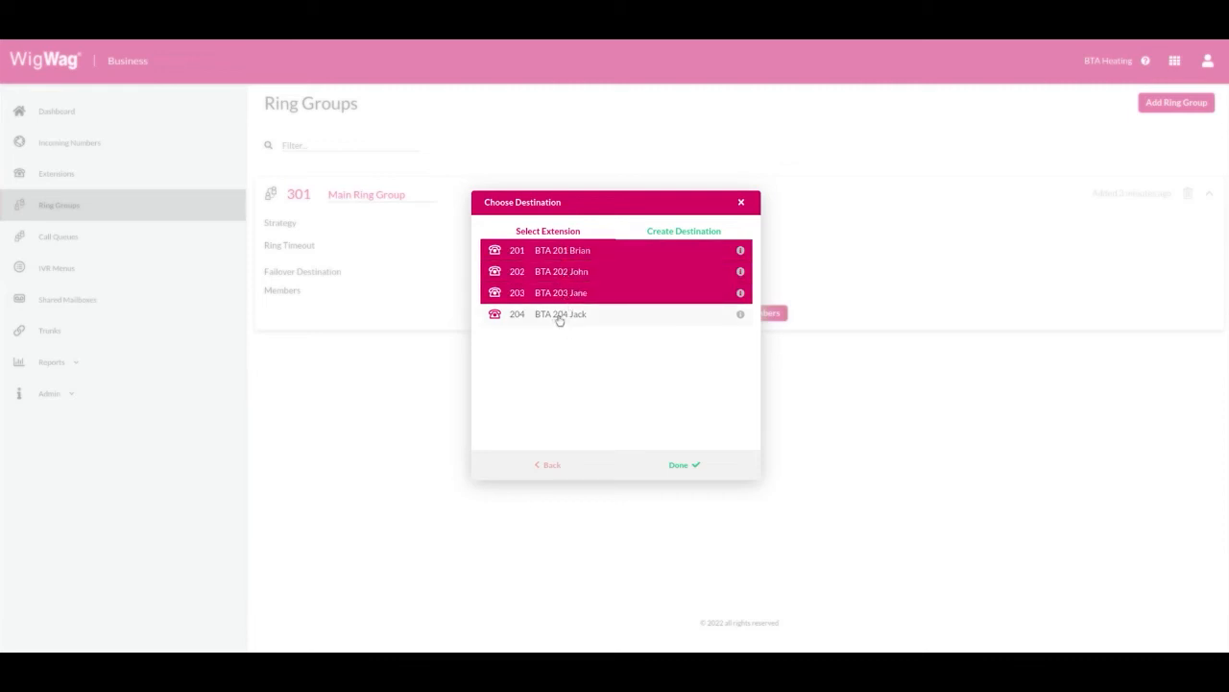
pyautogui.click(558, 317)
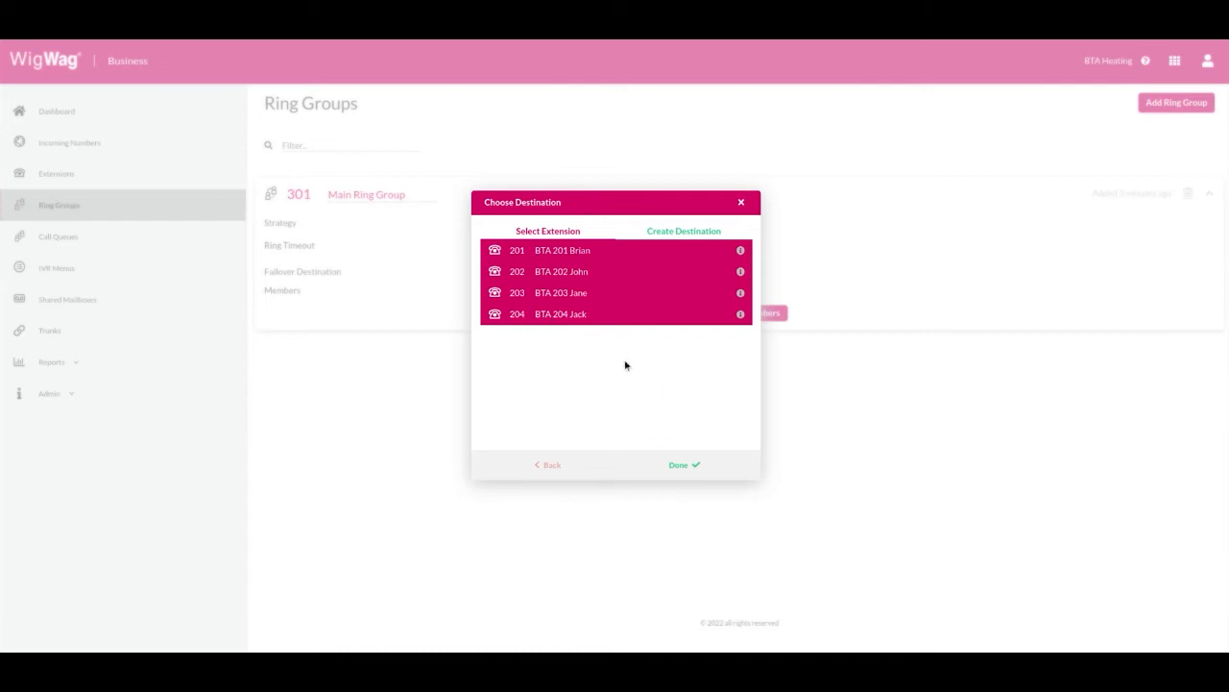
pyautogui.click(557, 292)
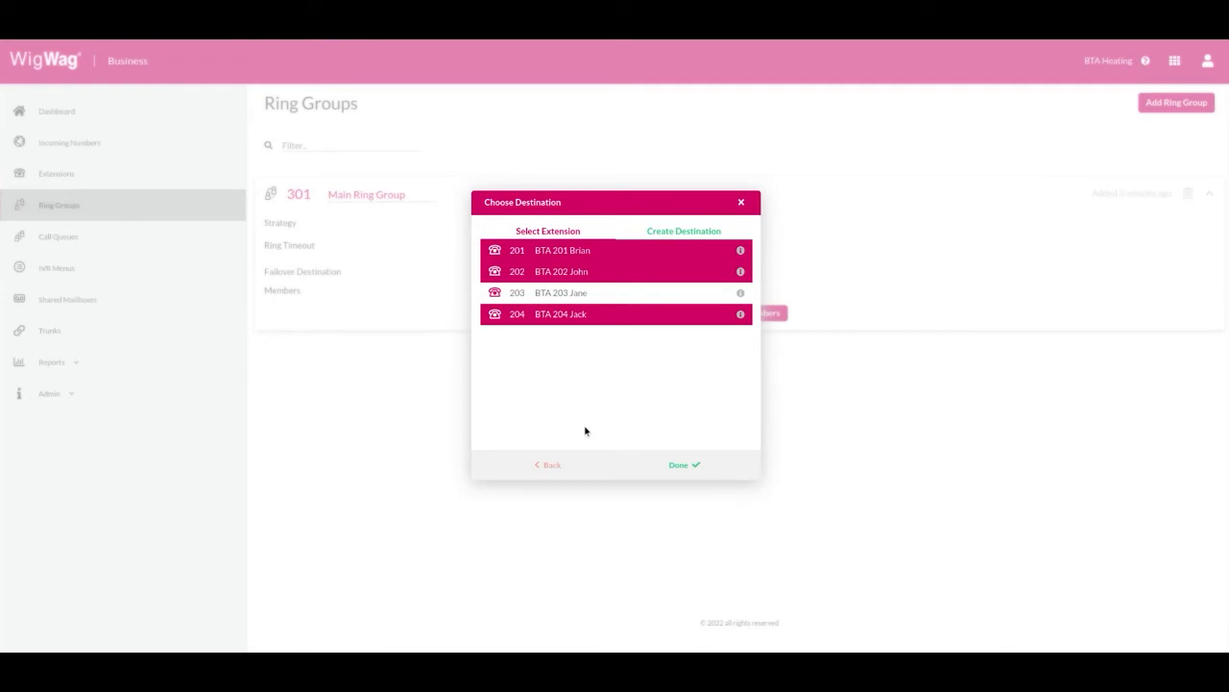
pyautogui.click(690, 465)
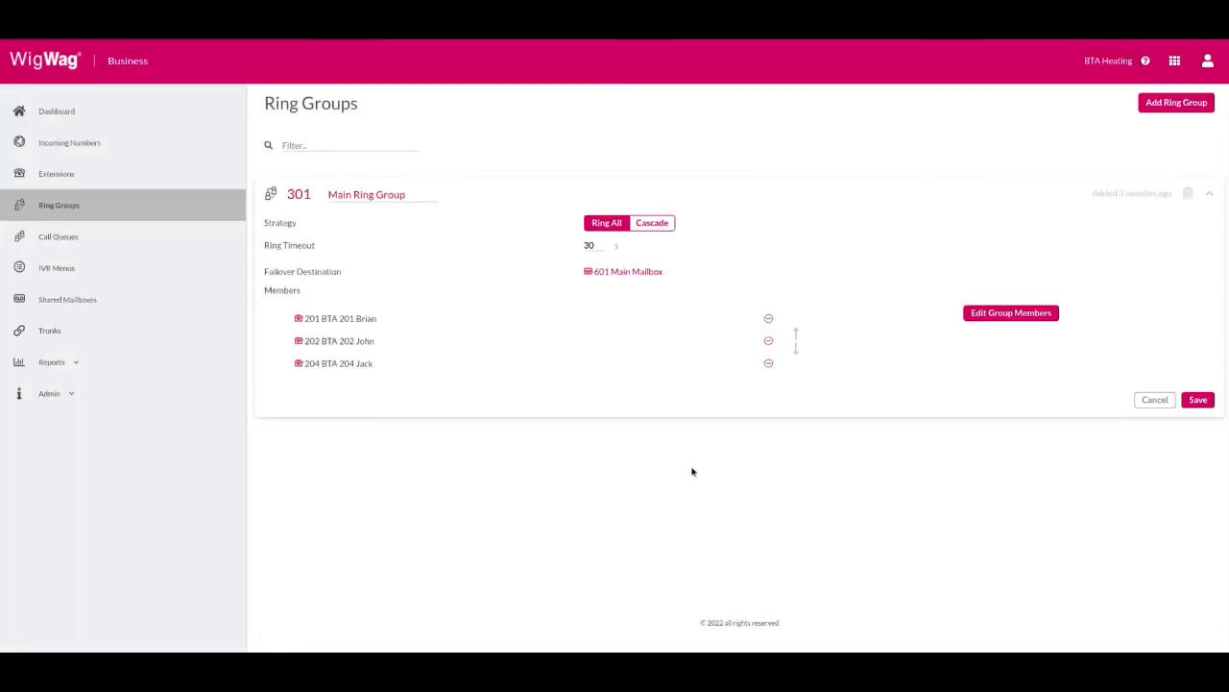
pyautogui.click(1198, 400)
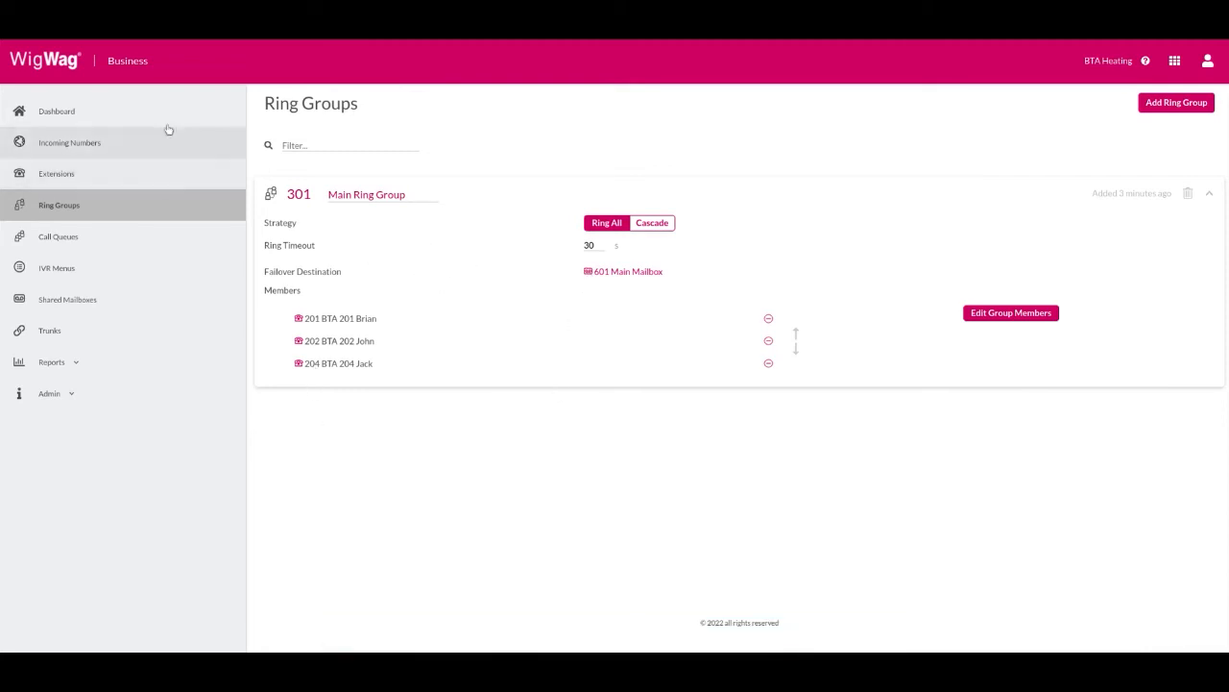
# Step: Return to the account Dashboard and expand the Admin section of the sidebar
pyautogui.click(73, 111)
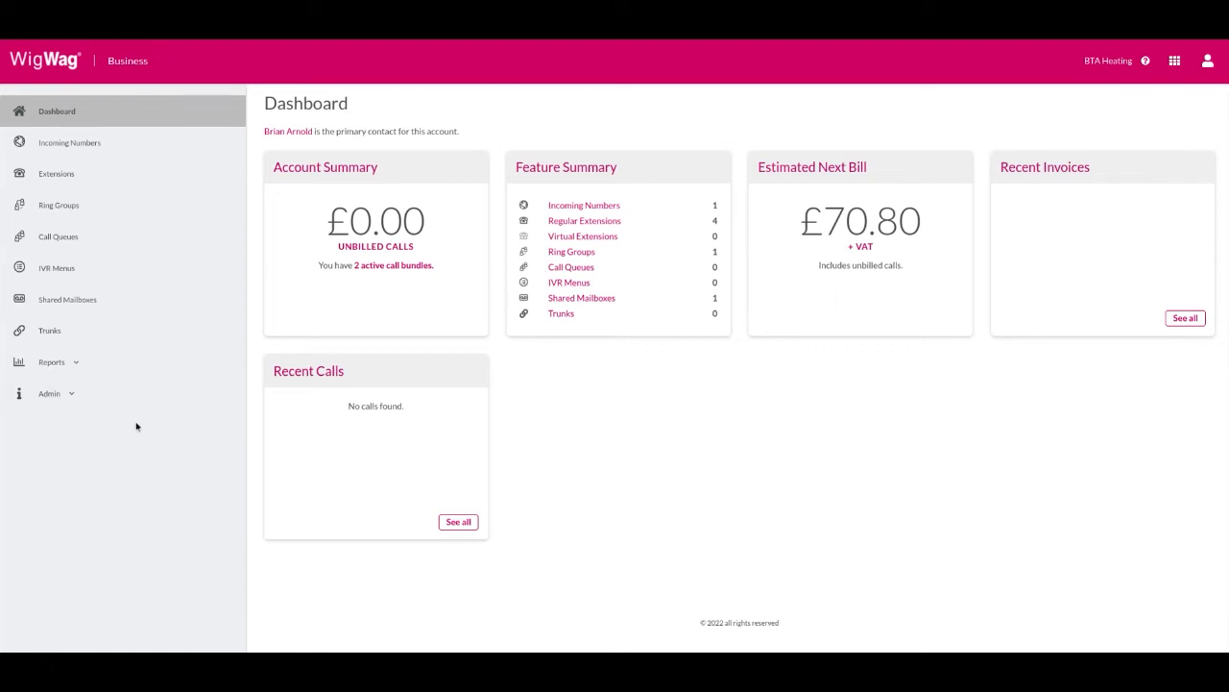
pyautogui.click(85, 389)
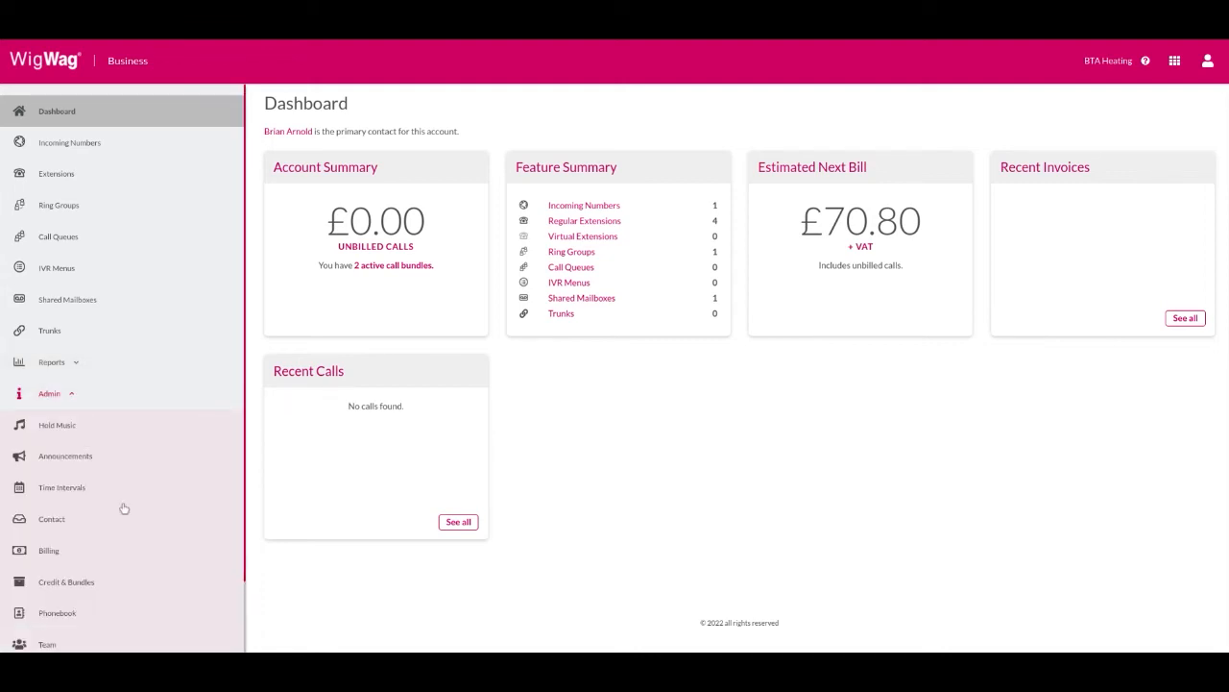
pyautogui.scroll(-1, 145, 532)
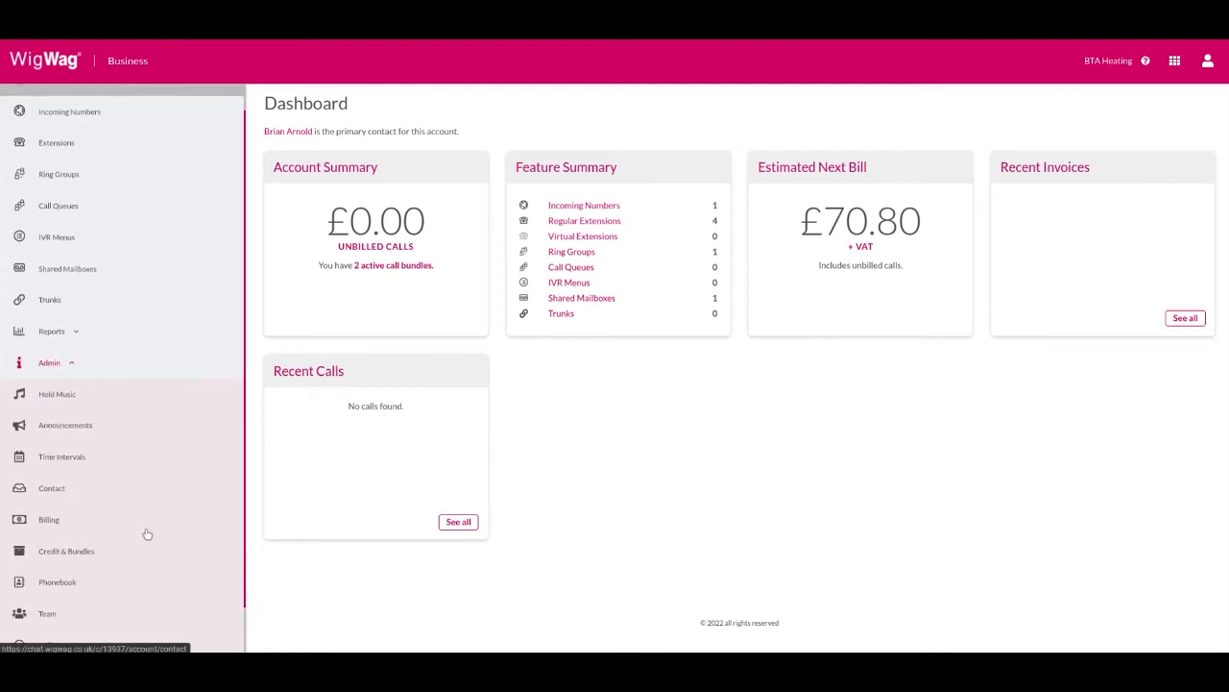
# Step: On the Team page, link the account owner's record to extension 201 and save it
pyautogui.click(47, 616)
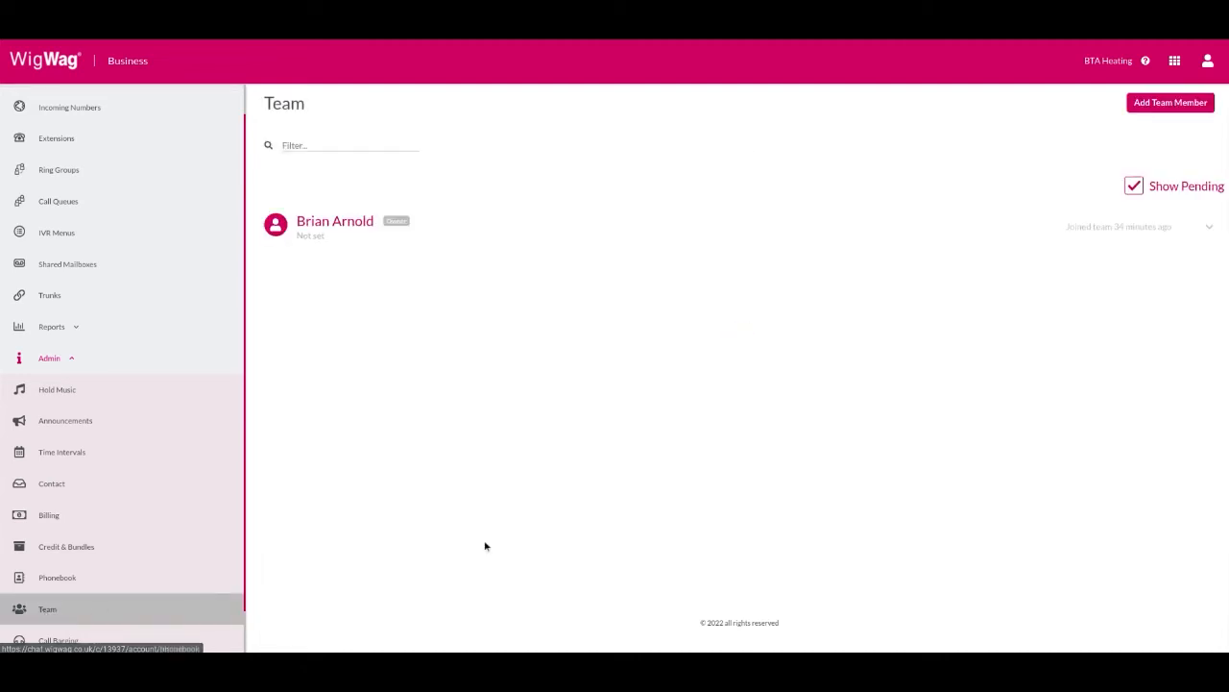
pyautogui.click(308, 242)
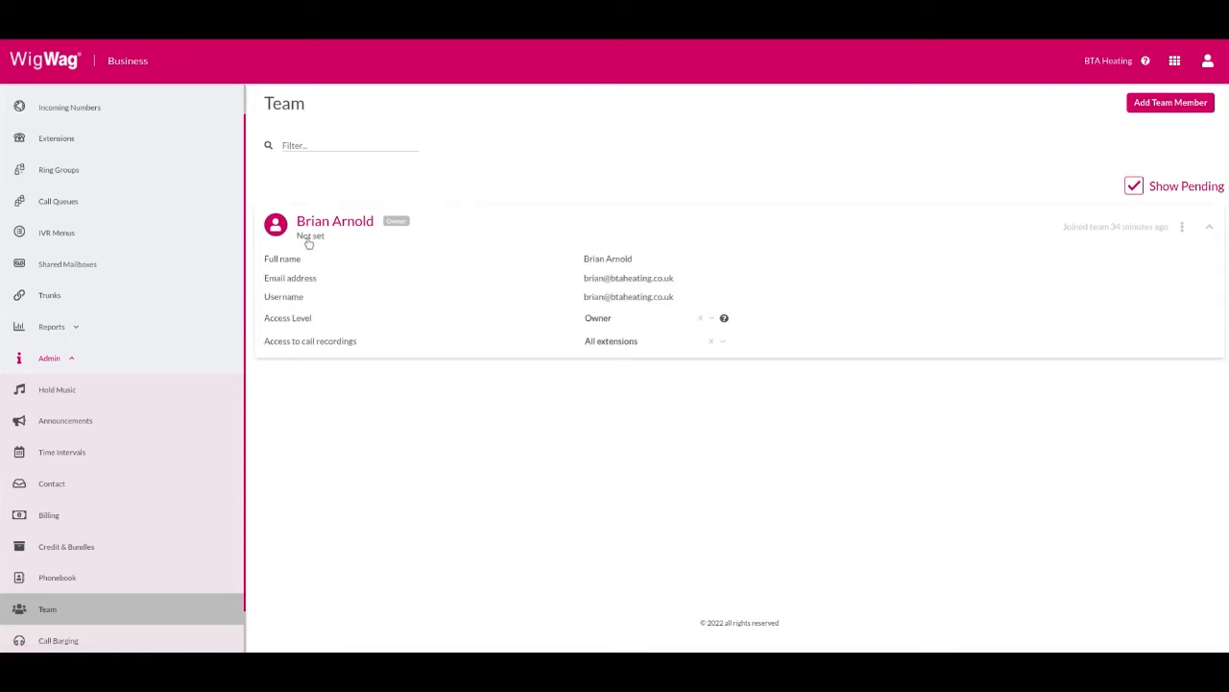
pyautogui.click(308, 242)
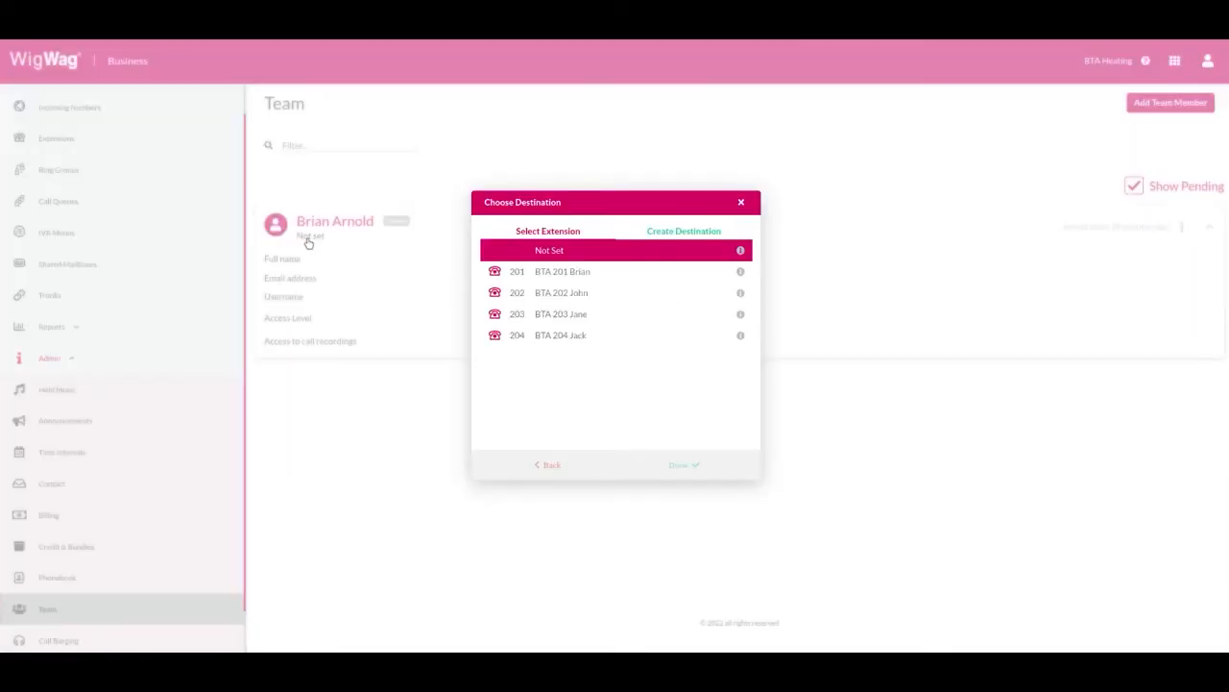
pyautogui.click(559, 276)
pyautogui.click(679, 468)
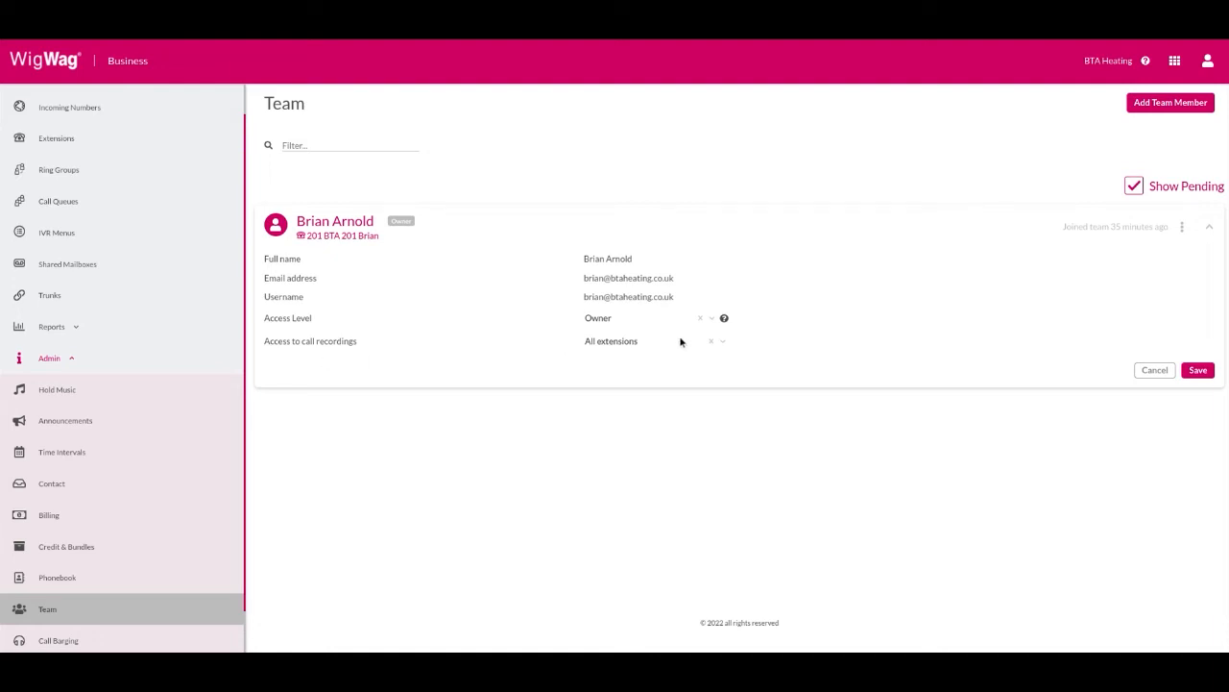
pyautogui.click(1199, 370)
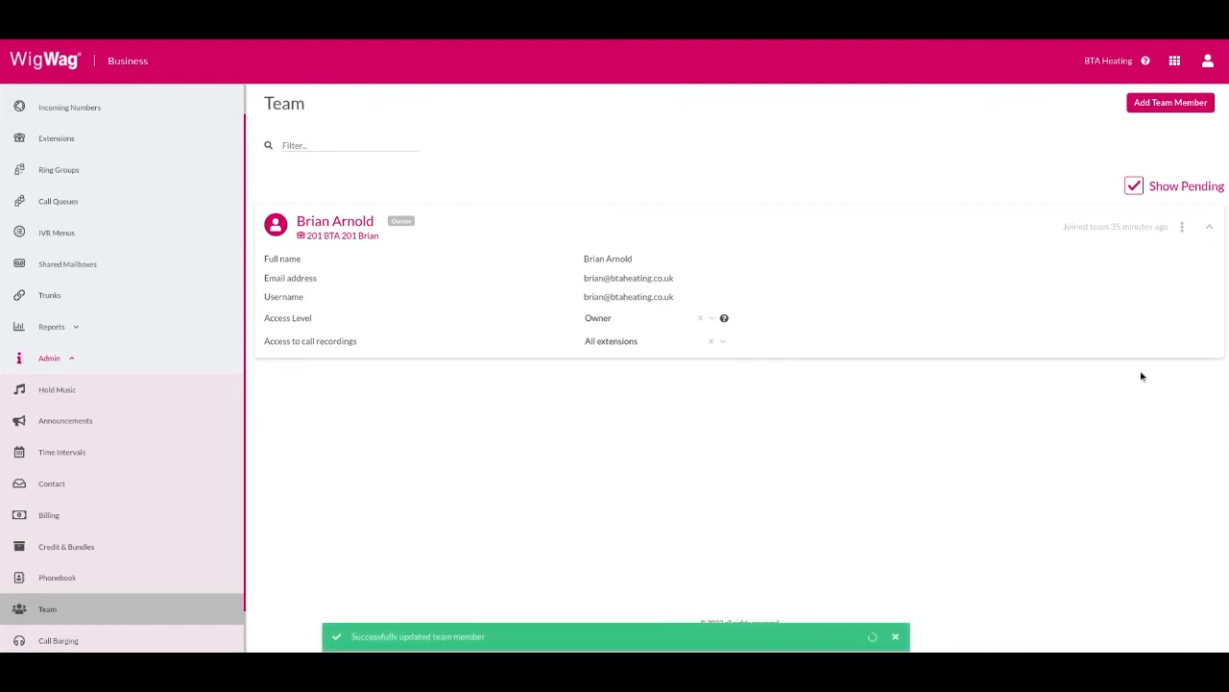
pyautogui.click(1140, 105)
# Step: Send a team invitation to the new member's e-mail address
pyautogui.click(521, 247)
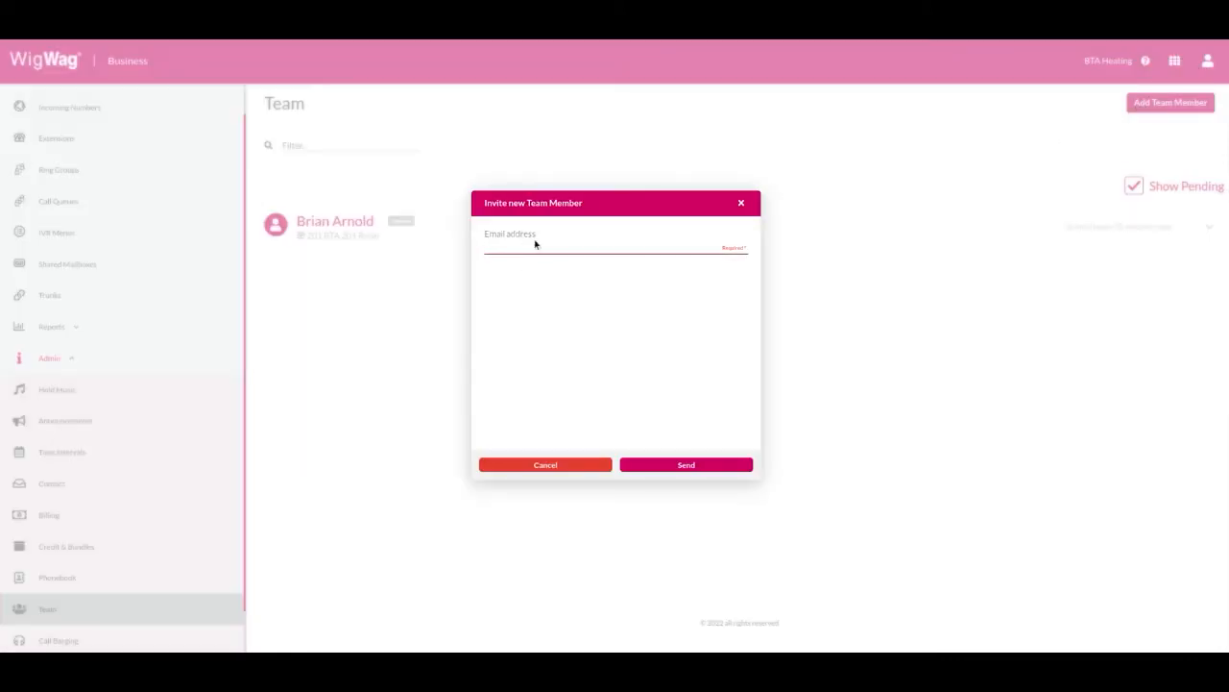
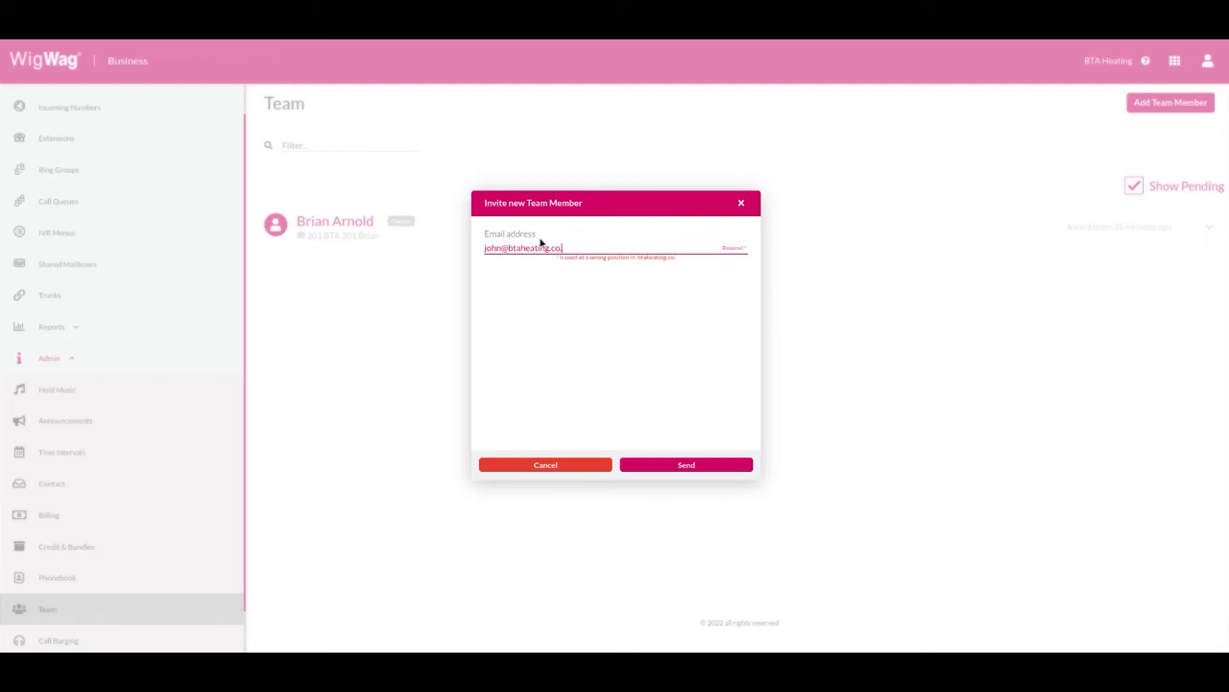
pyautogui.click(683, 465)
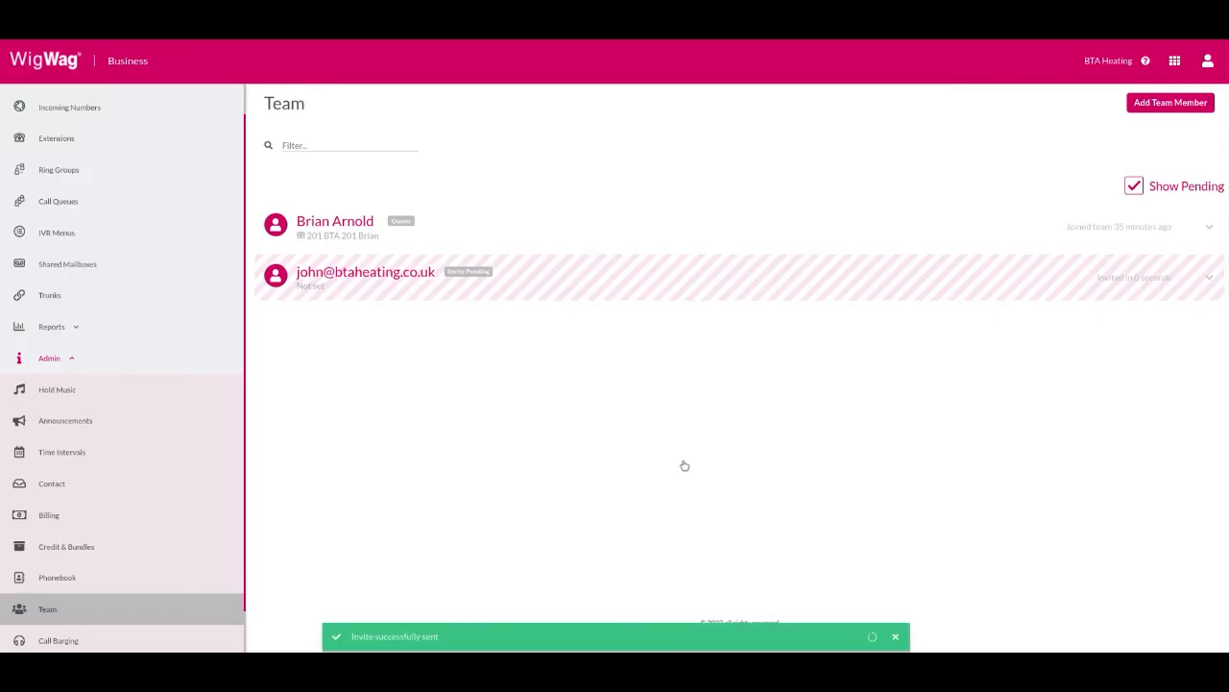
# Step: Assign extension 202 to the pending invited team member
pyautogui.click(316, 295)
pyautogui.click(308, 289)
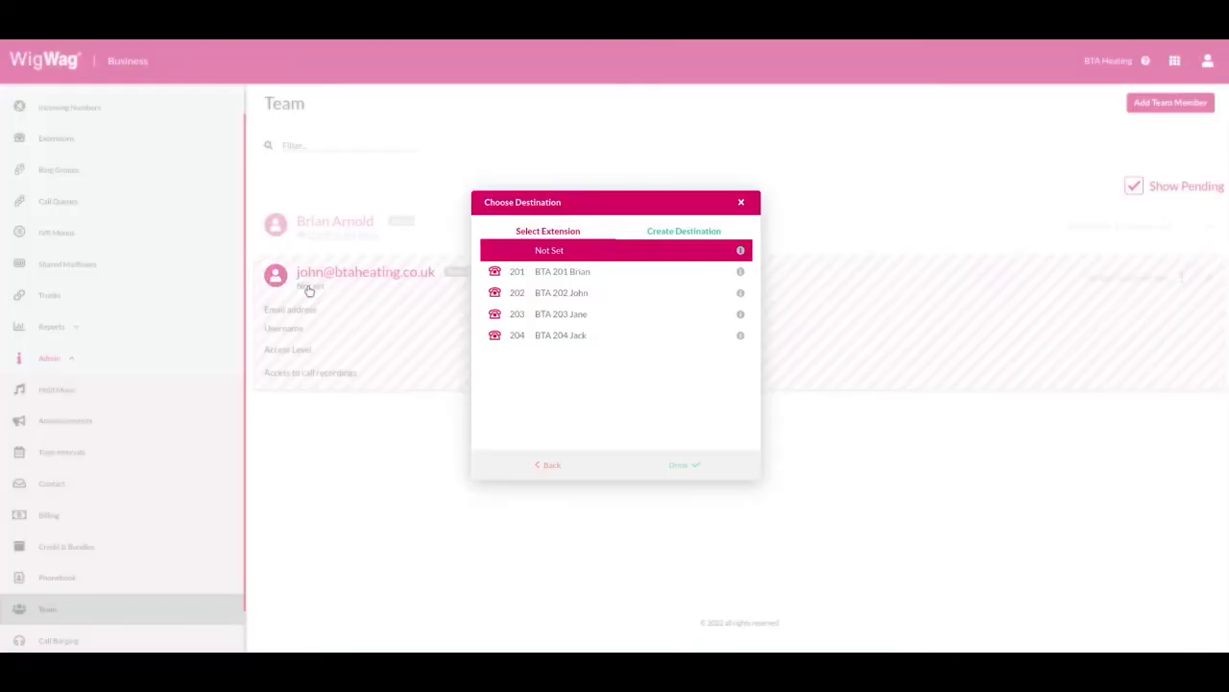
pyautogui.click(547, 298)
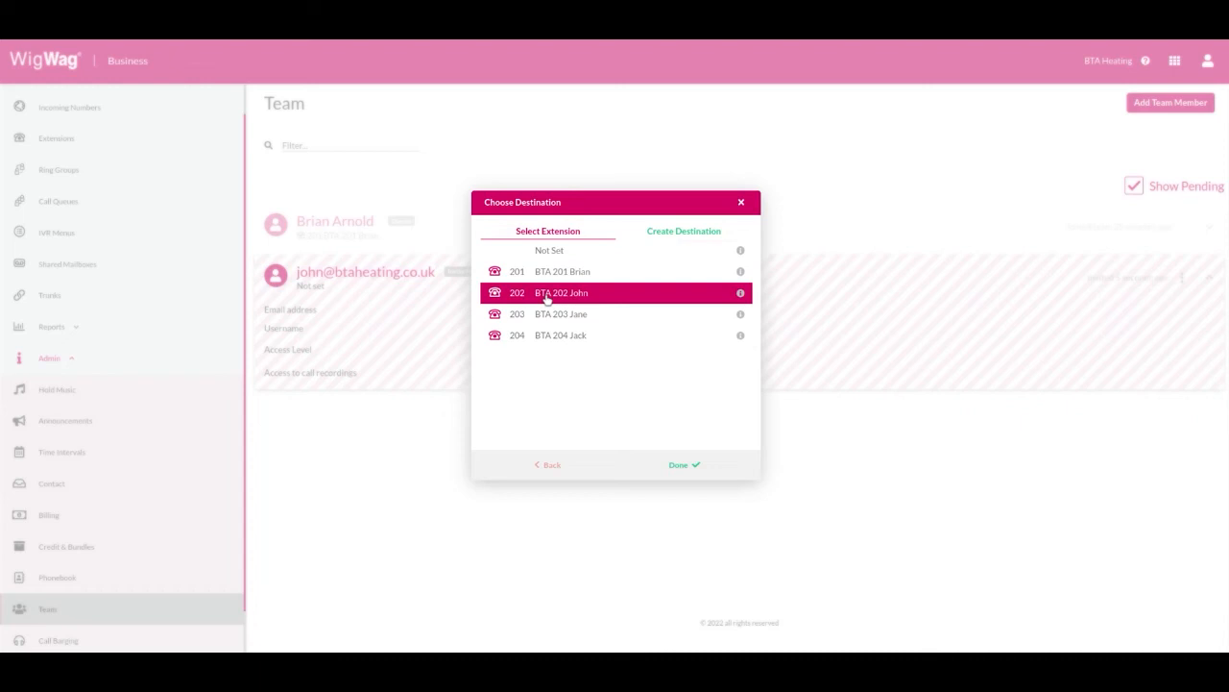
pyautogui.click(686, 468)
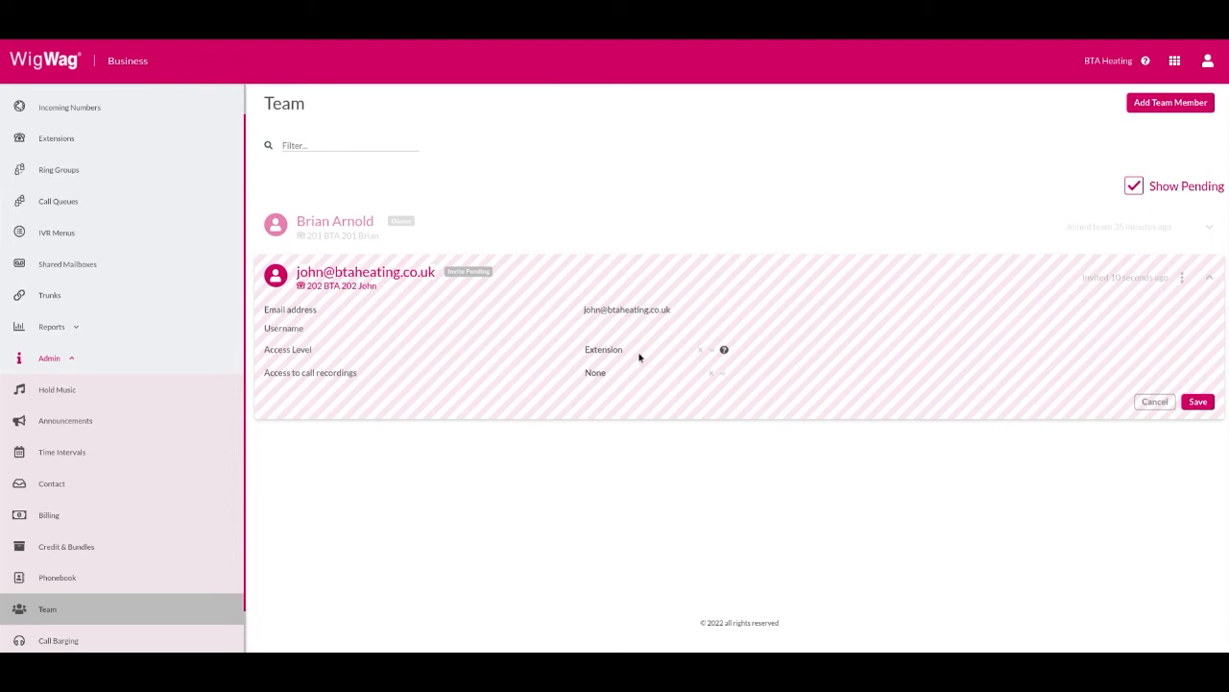
# Step: Give the member Admin access level with call recordings limited to their own extension, and save
pyautogui.click(714, 352)
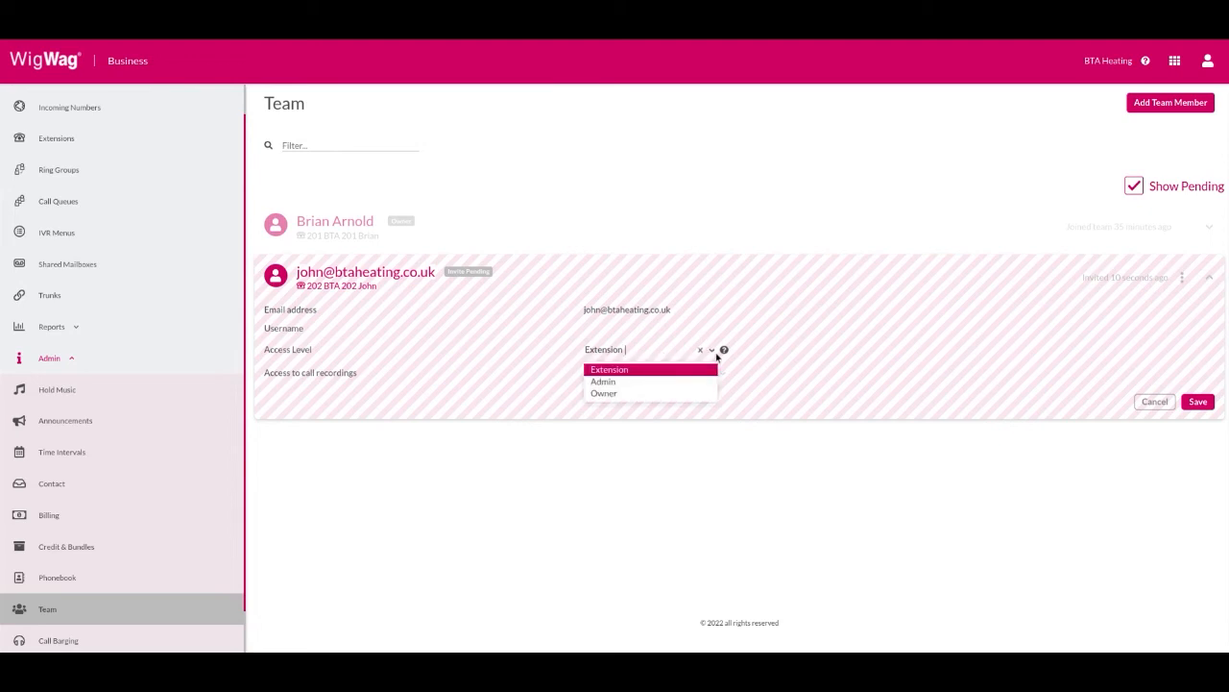
pyautogui.click(596, 383)
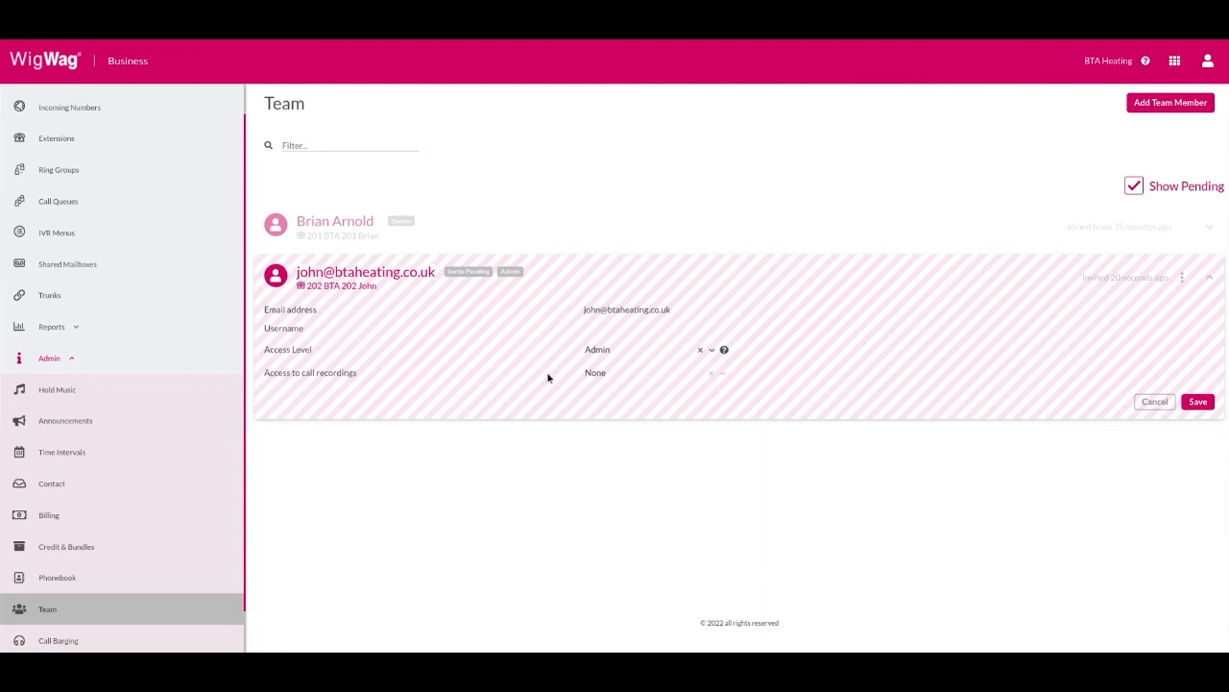
pyautogui.click(722, 374)
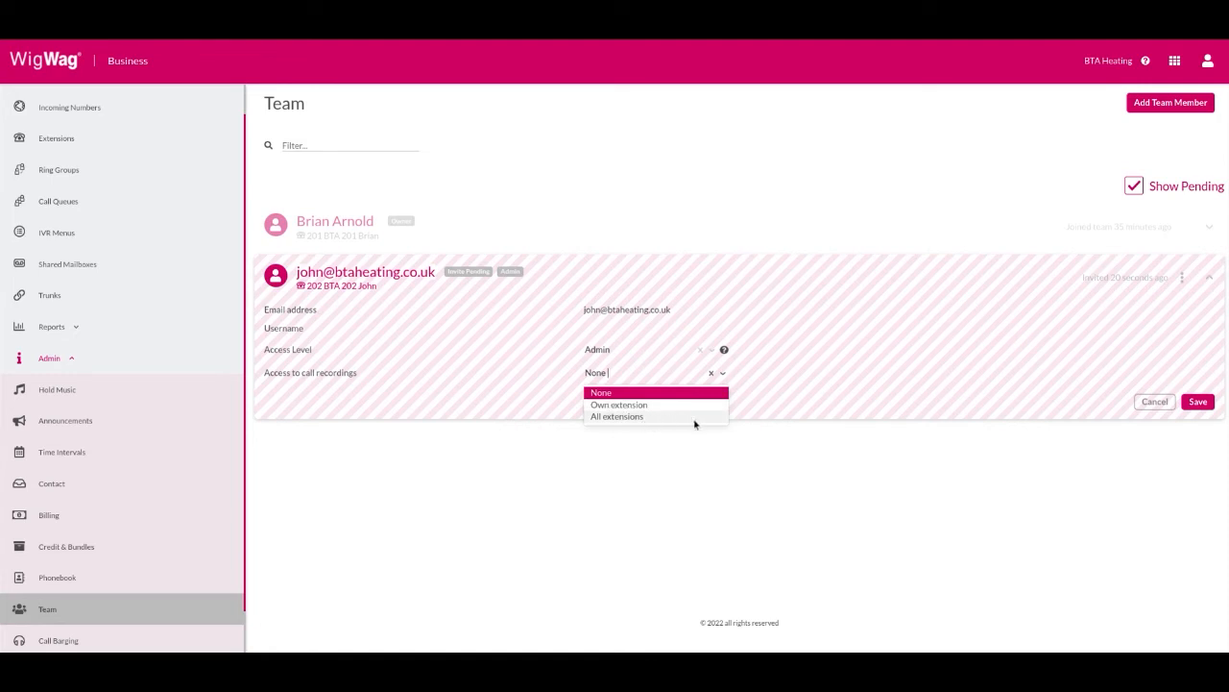
pyautogui.click(632, 405)
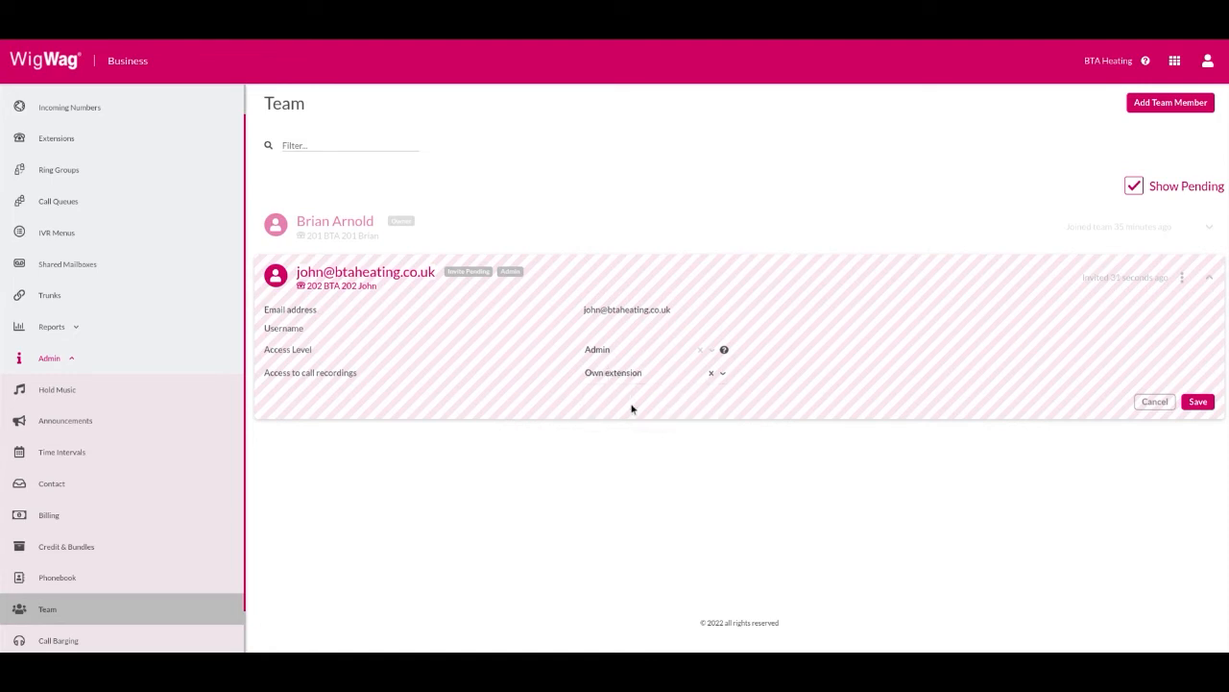
pyautogui.click(1197, 402)
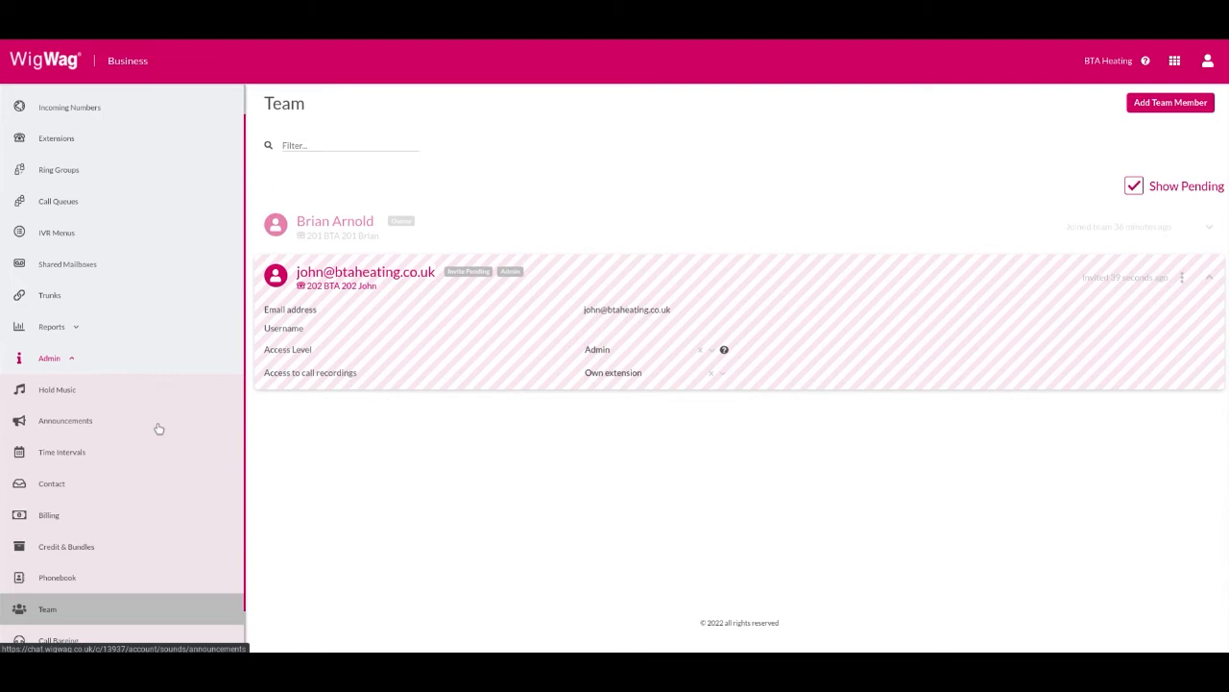
pyautogui.scroll(1, 157, 419)
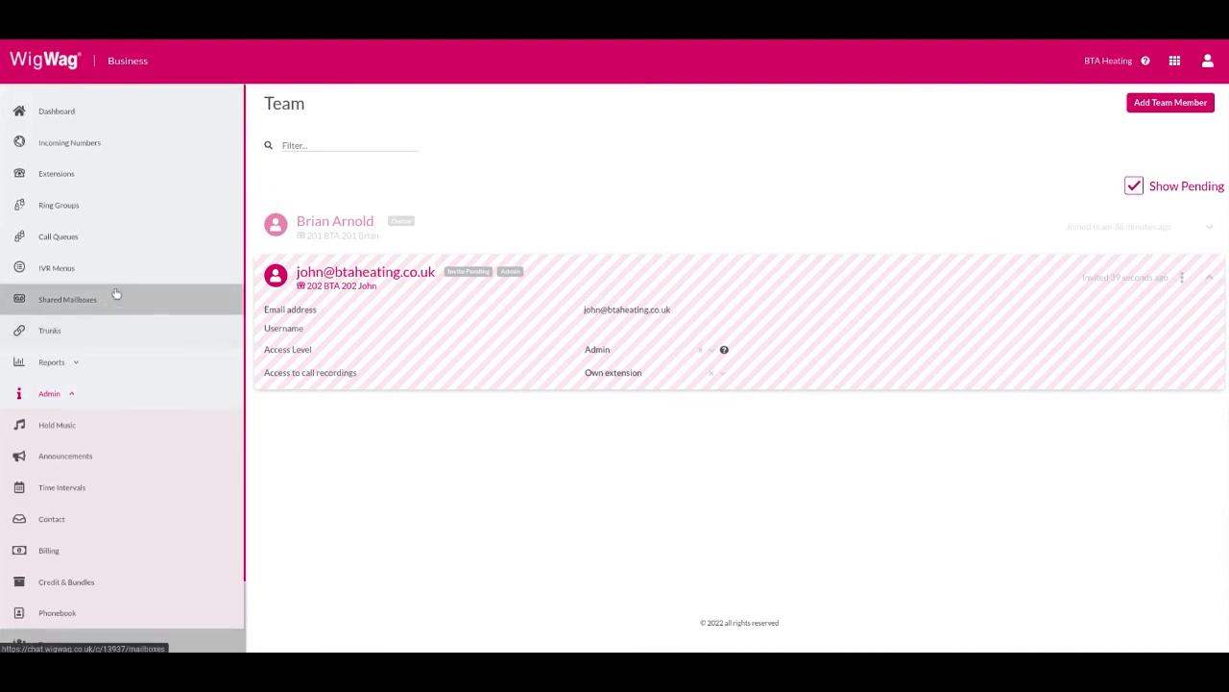
pyautogui.click(64, 181)
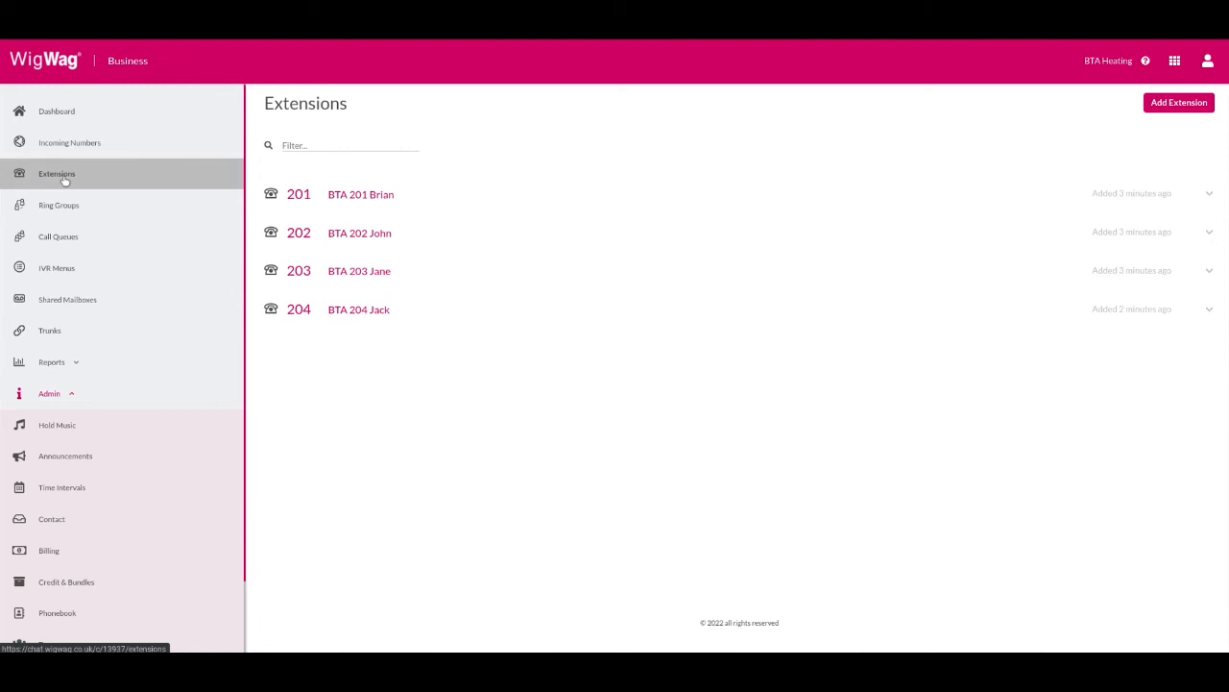
pyautogui.click(390, 198)
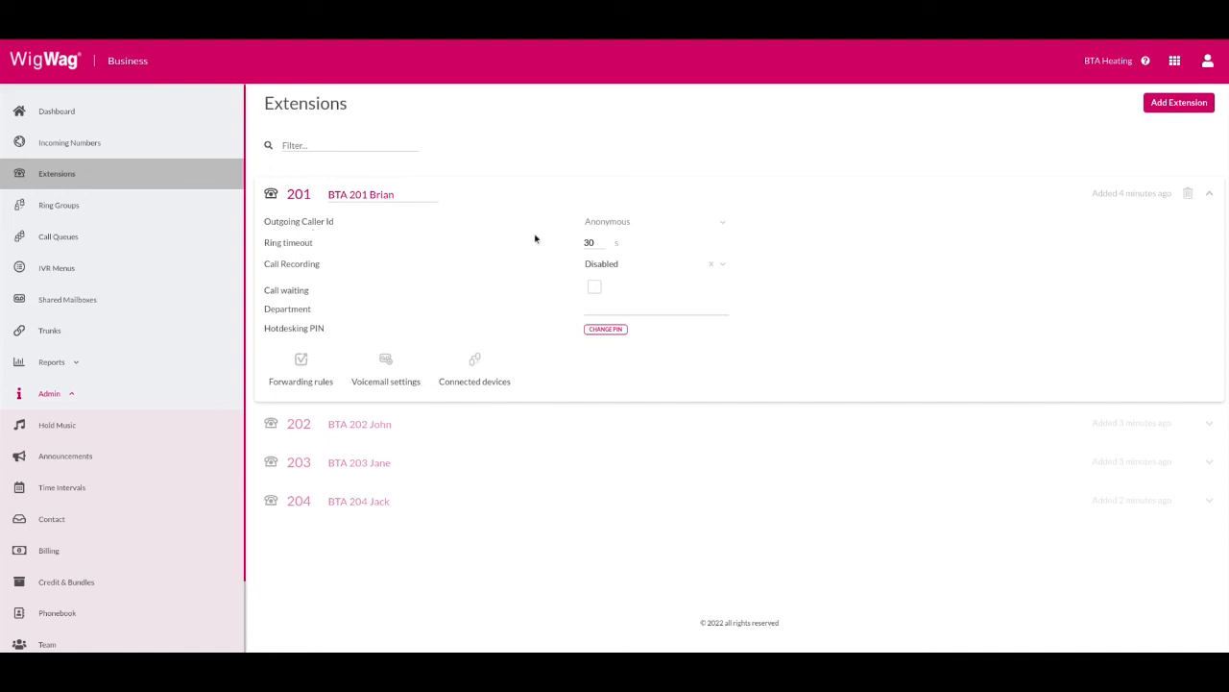
pyautogui.click(658, 227)
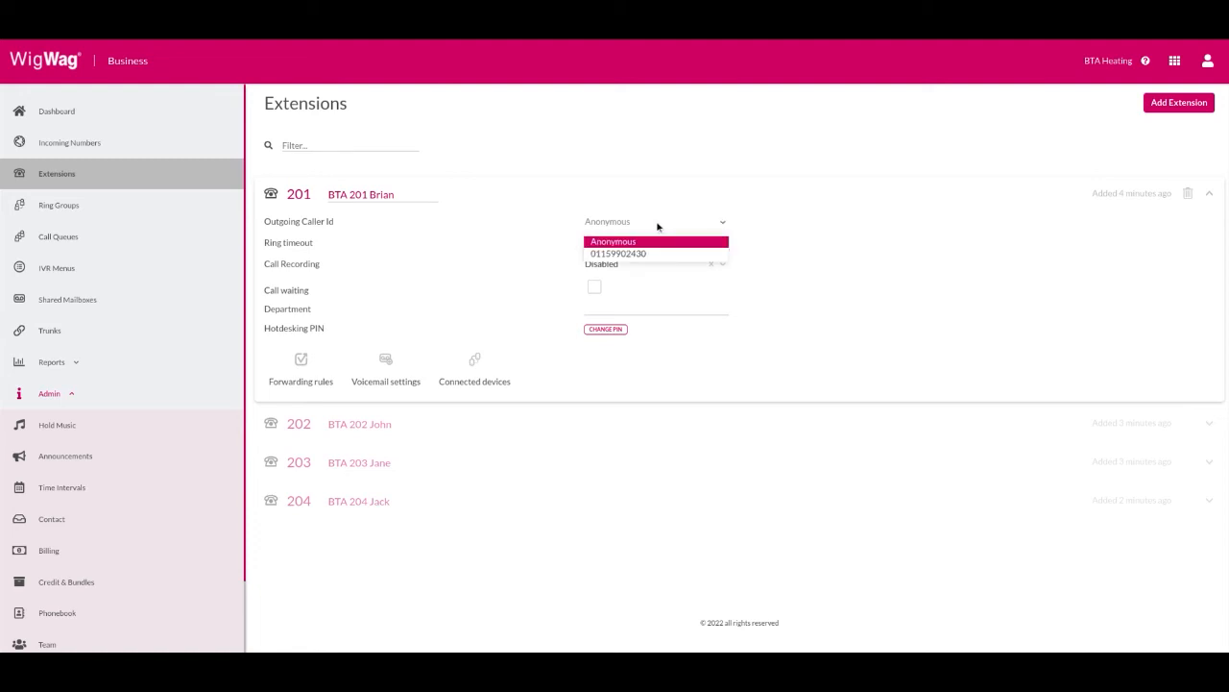
pyautogui.click(620, 255)
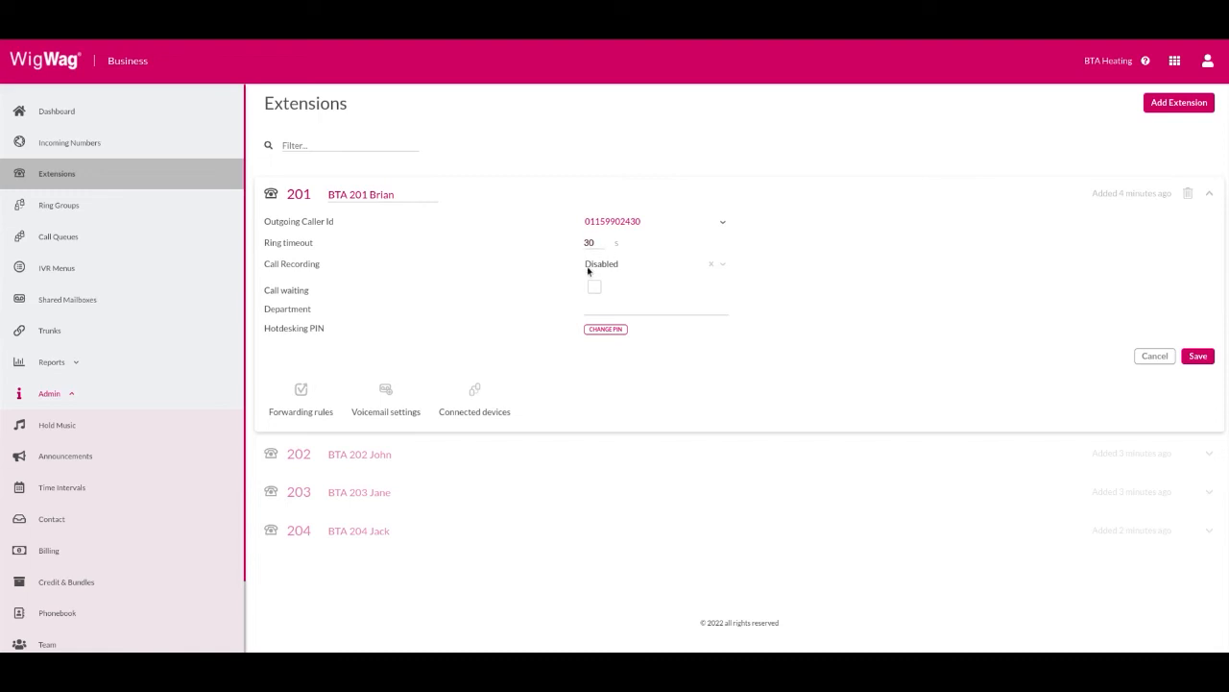
pyautogui.click(724, 267)
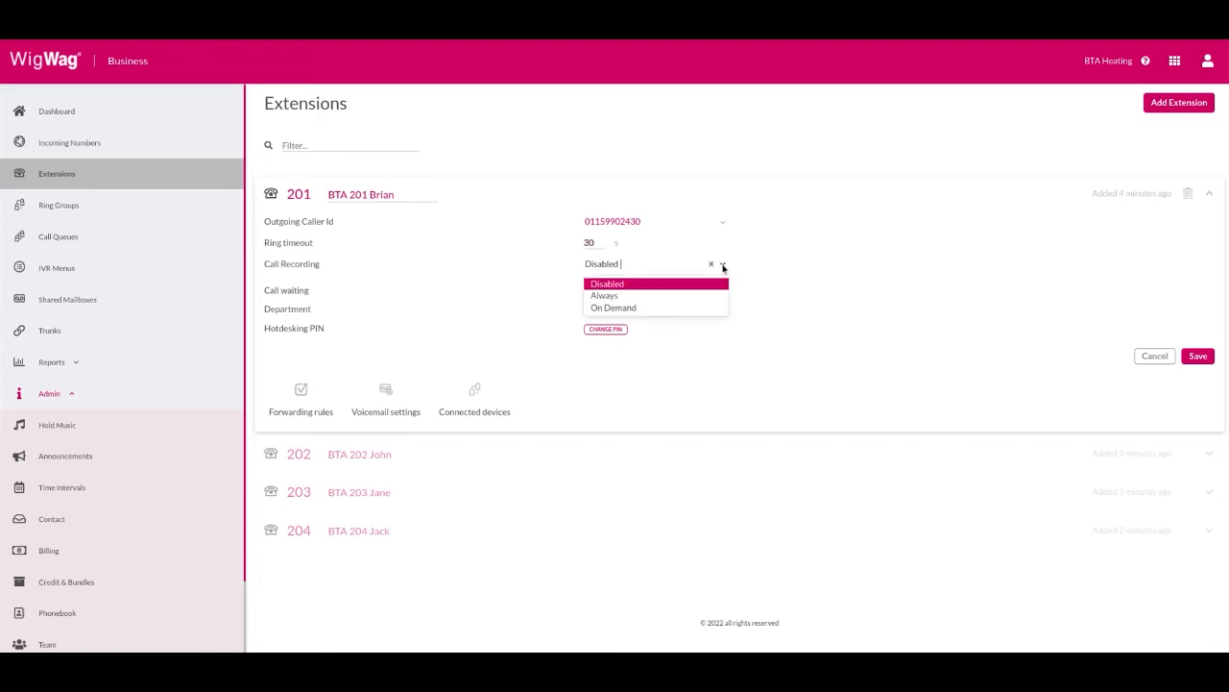
pyautogui.click(605, 296)
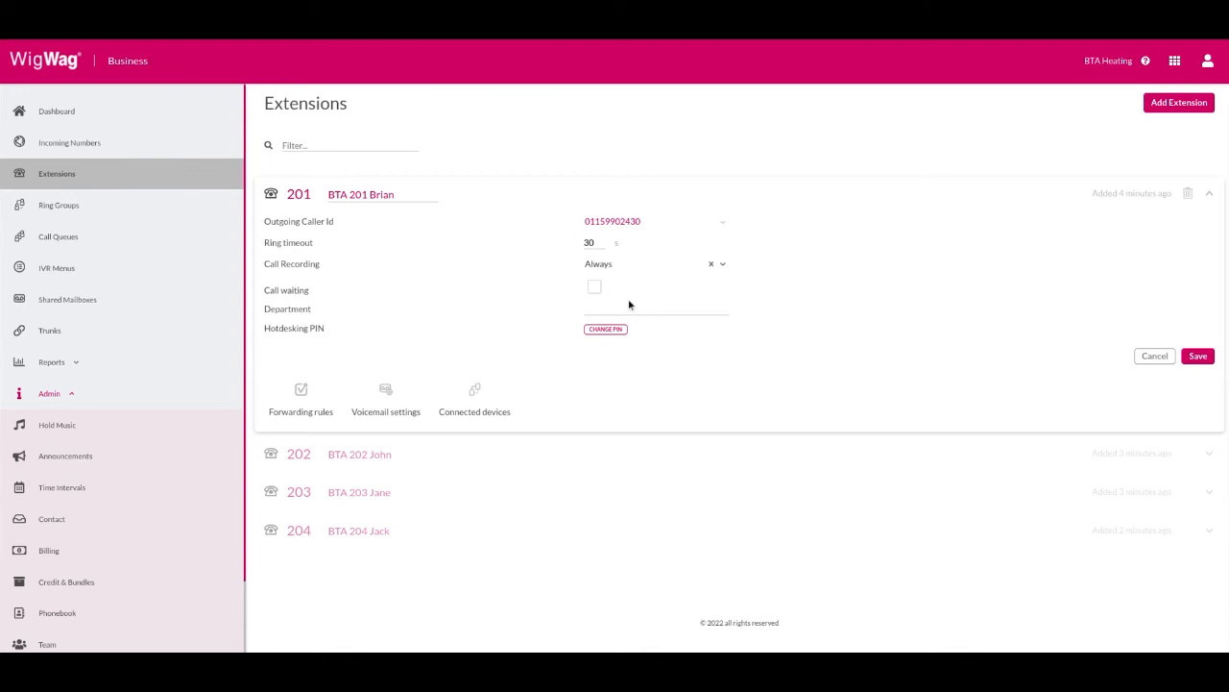
pyautogui.click(595, 286)
pyautogui.click(1201, 356)
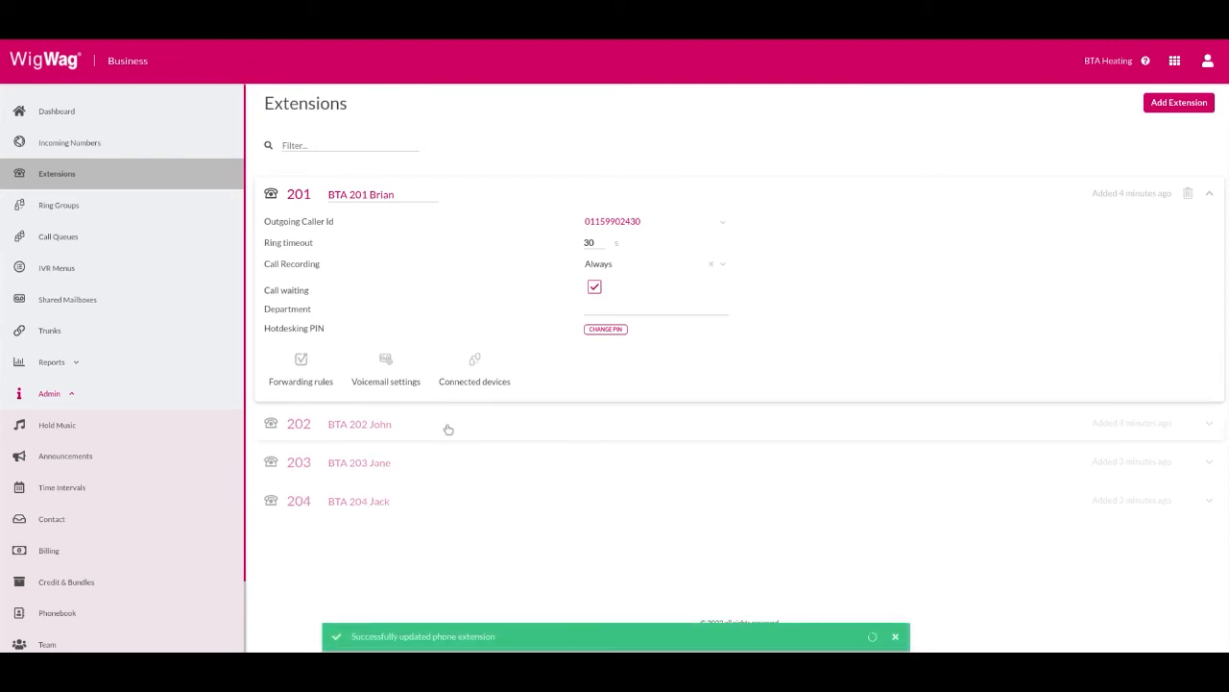
pyautogui.click(418, 428)
pyautogui.click(623, 261)
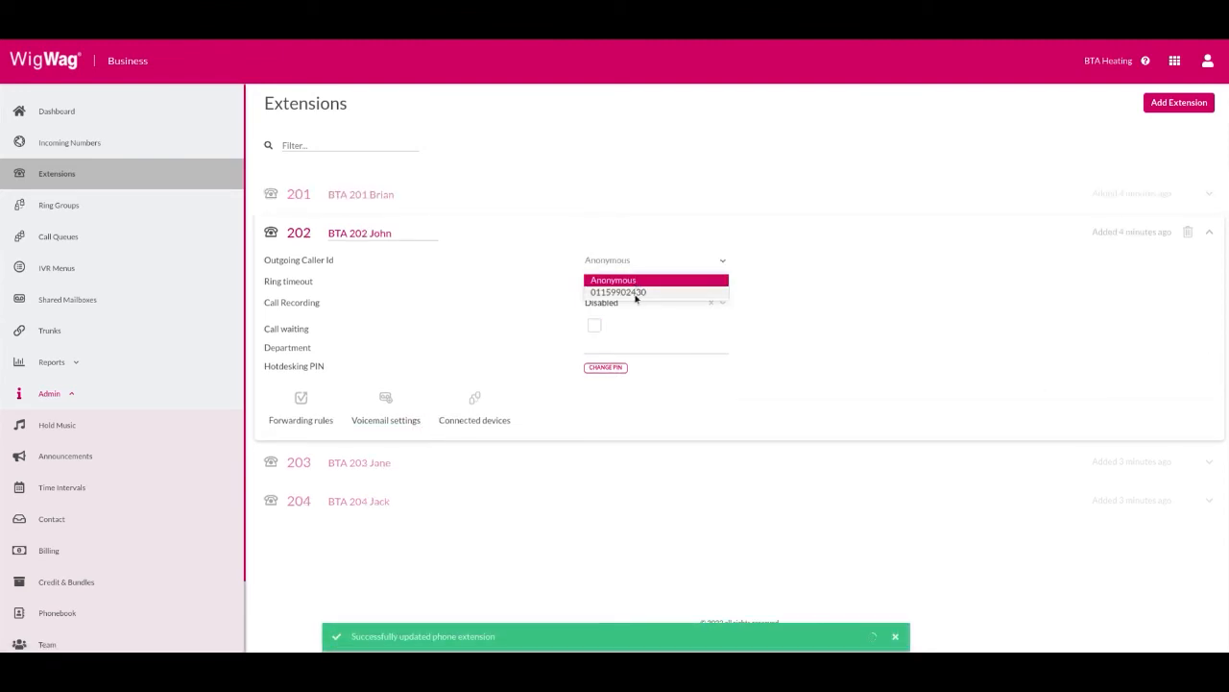
pyautogui.click(633, 299)
pyautogui.click(634, 301)
pyautogui.click(604, 332)
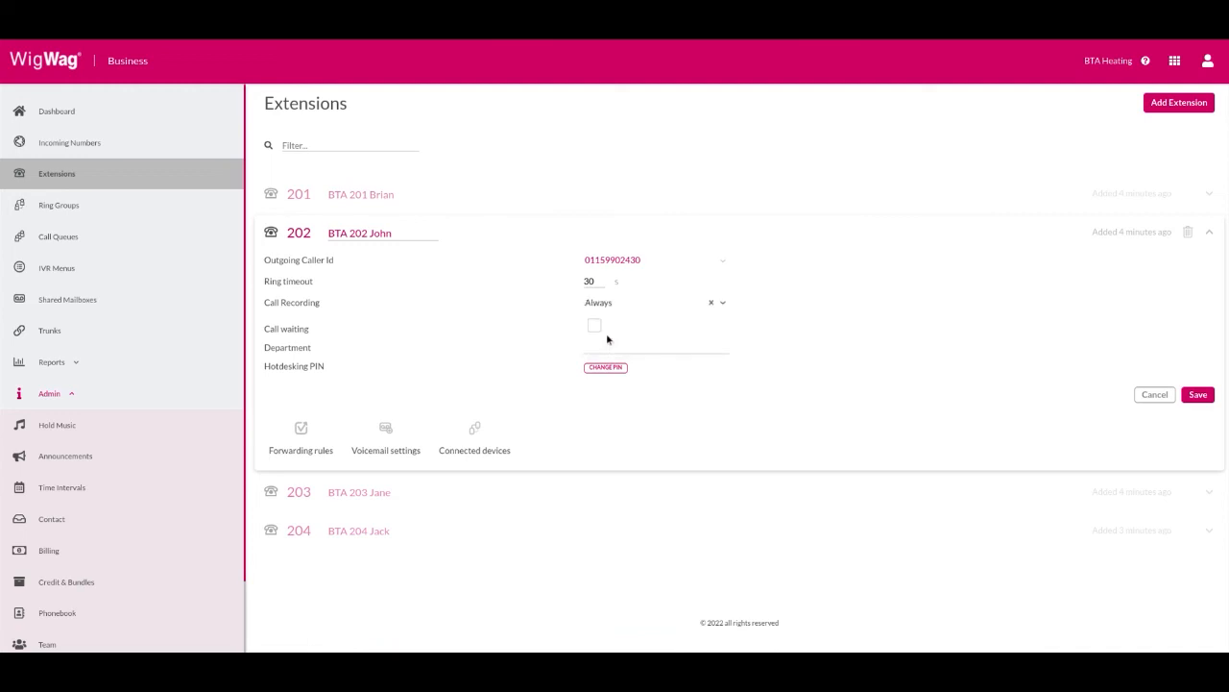
pyautogui.click(593, 328)
pyautogui.click(1199, 395)
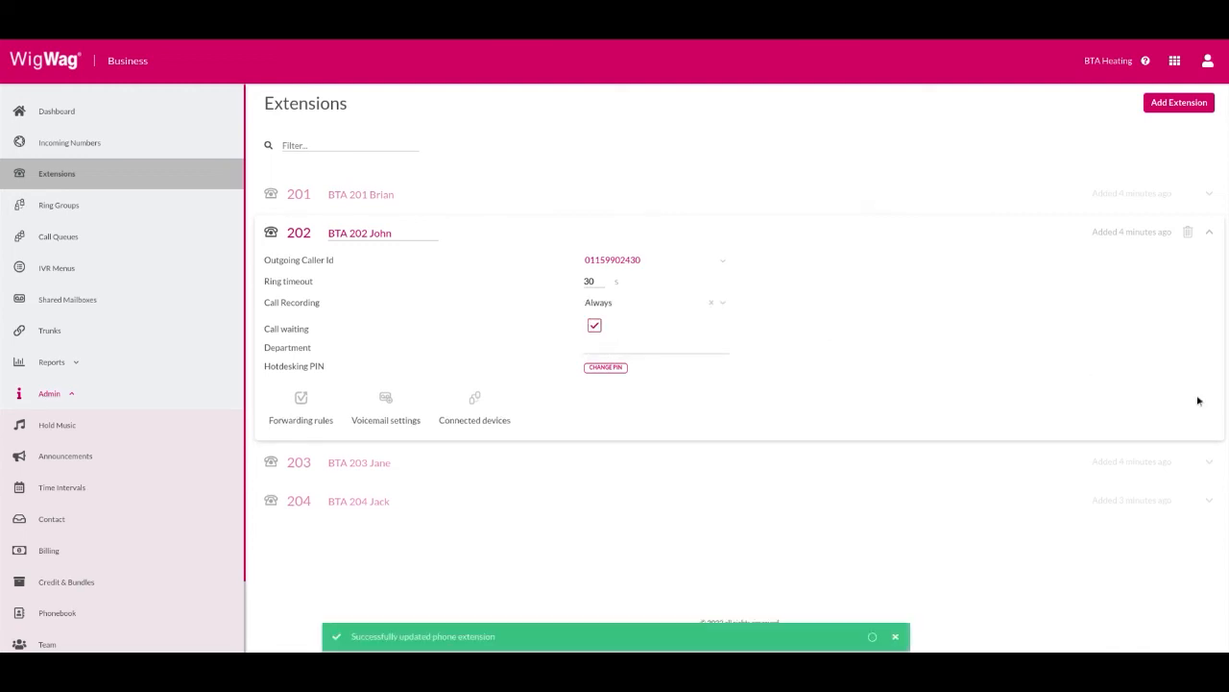
# Step: Give extension 203 the same company caller ID, Always recording and call waiting, and save
pyautogui.click(334, 464)
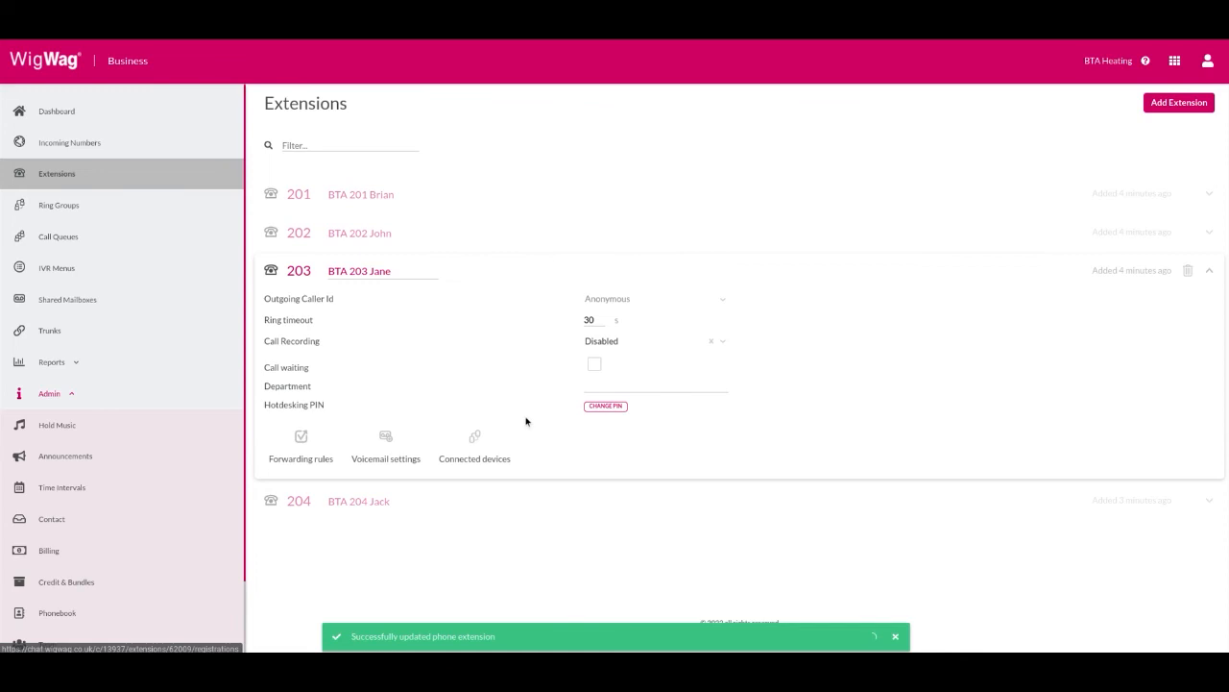
pyautogui.click(606, 301)
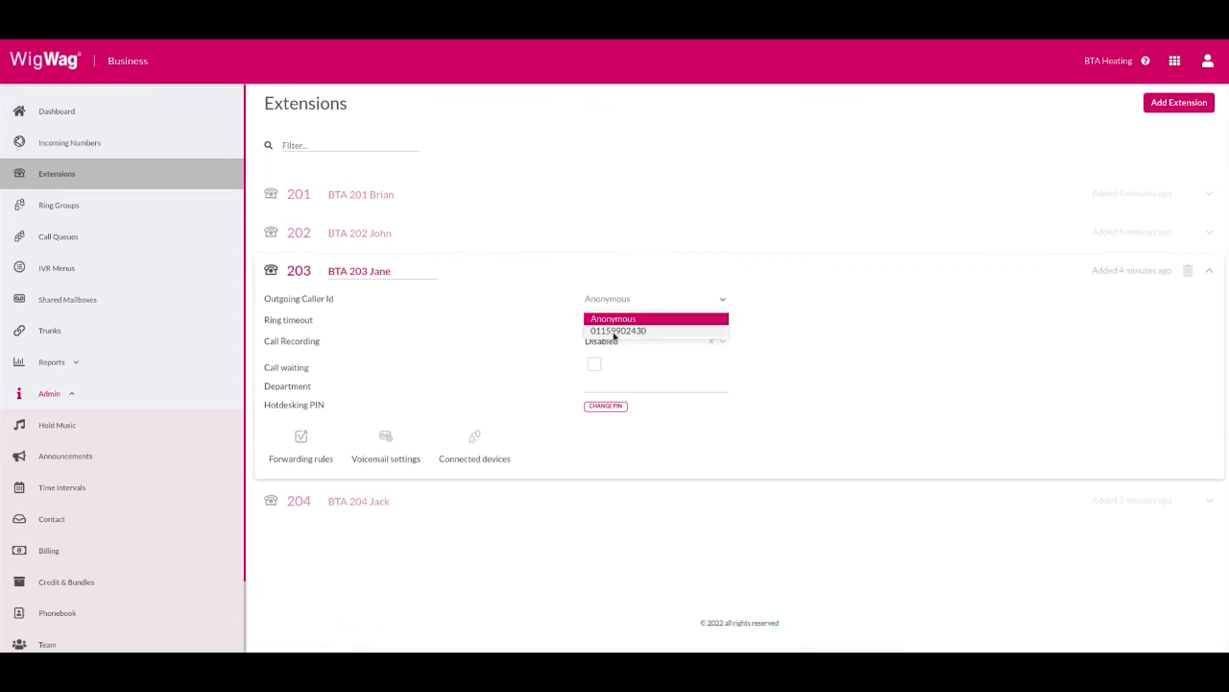
pyautogui.click(614, 334)
pyautogui.click(599, 342)
pyautogui.click(600, 374)
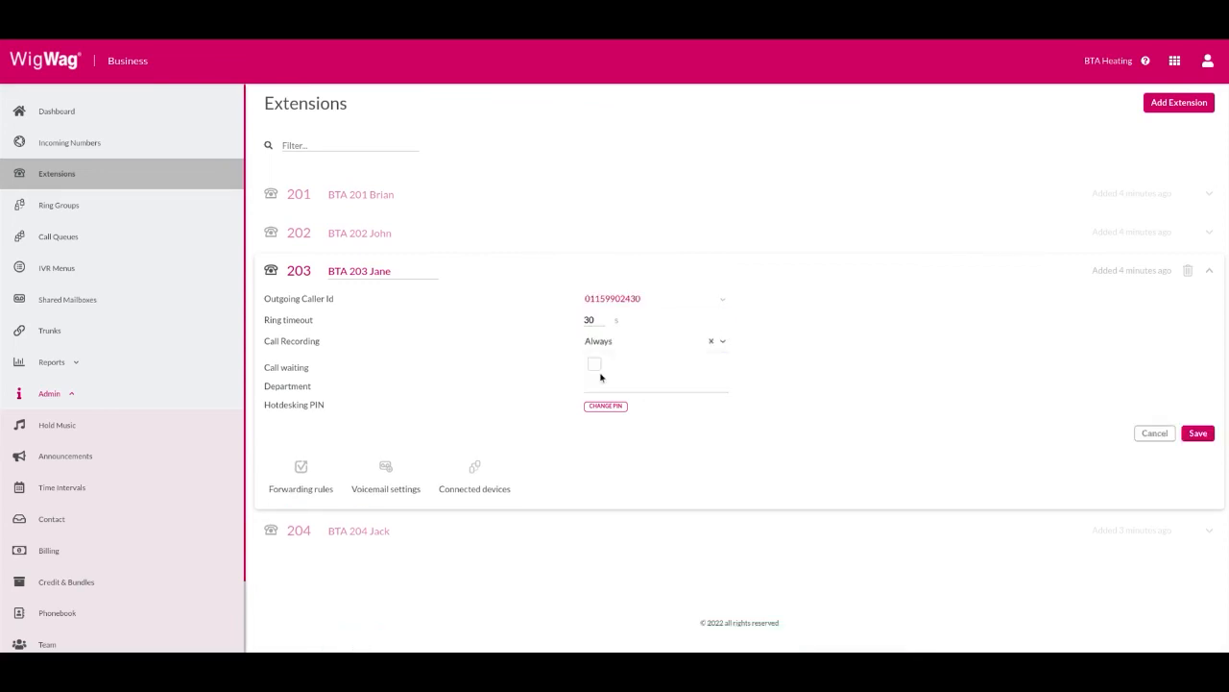
pyautogui.click(595, 367)
pyautogui.click(1198, 433)
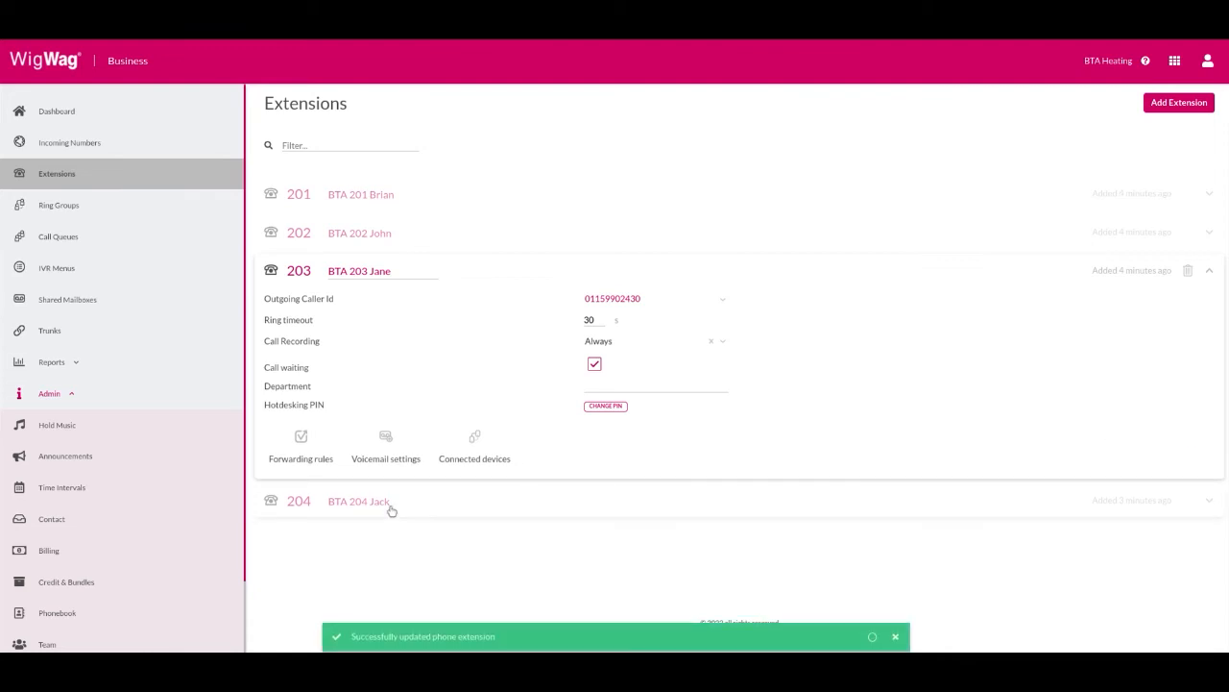
# Step: Configure extension 204 with company caller ID, Always recording and call waiting, then view Incoming Numbers
pyautogui.click(392, 511)
pyautogui.click(605, 379)
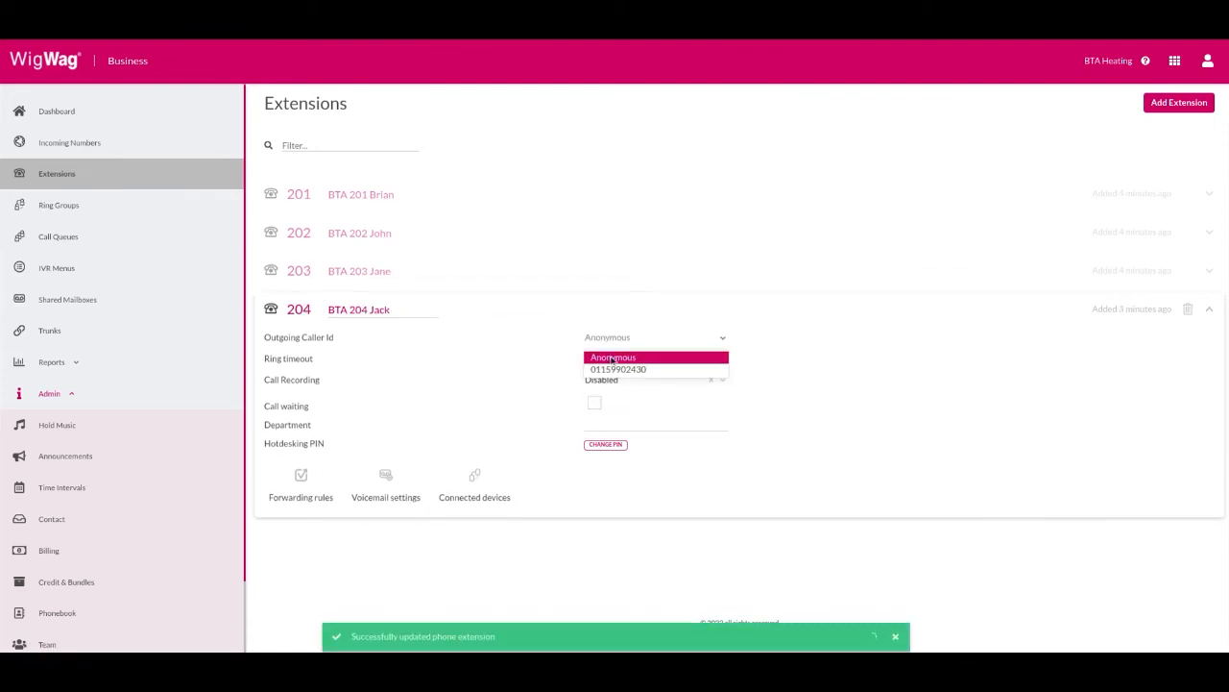
pyautogui.click(607, 382)
pyautogui.click(599, 384)
pyautogui.click(600, 409)
pyautogui.click(594, 407)
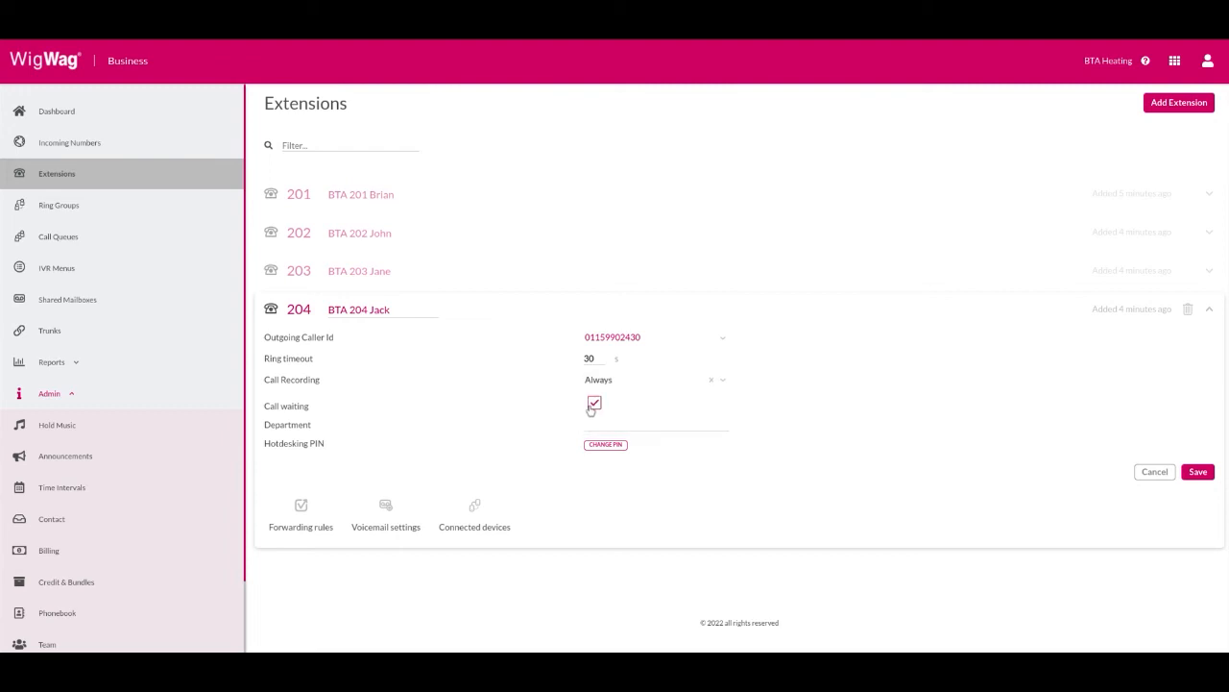
pyautogui.click(1198, 472)
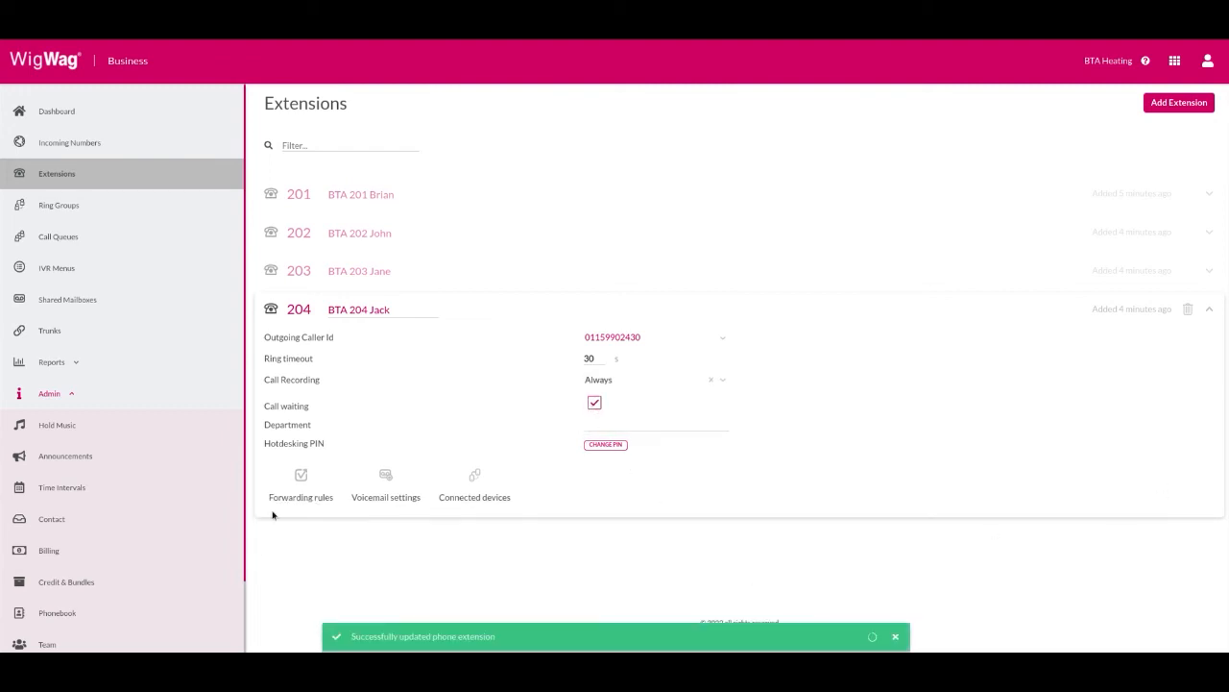
pyautogui.click(74, 148)
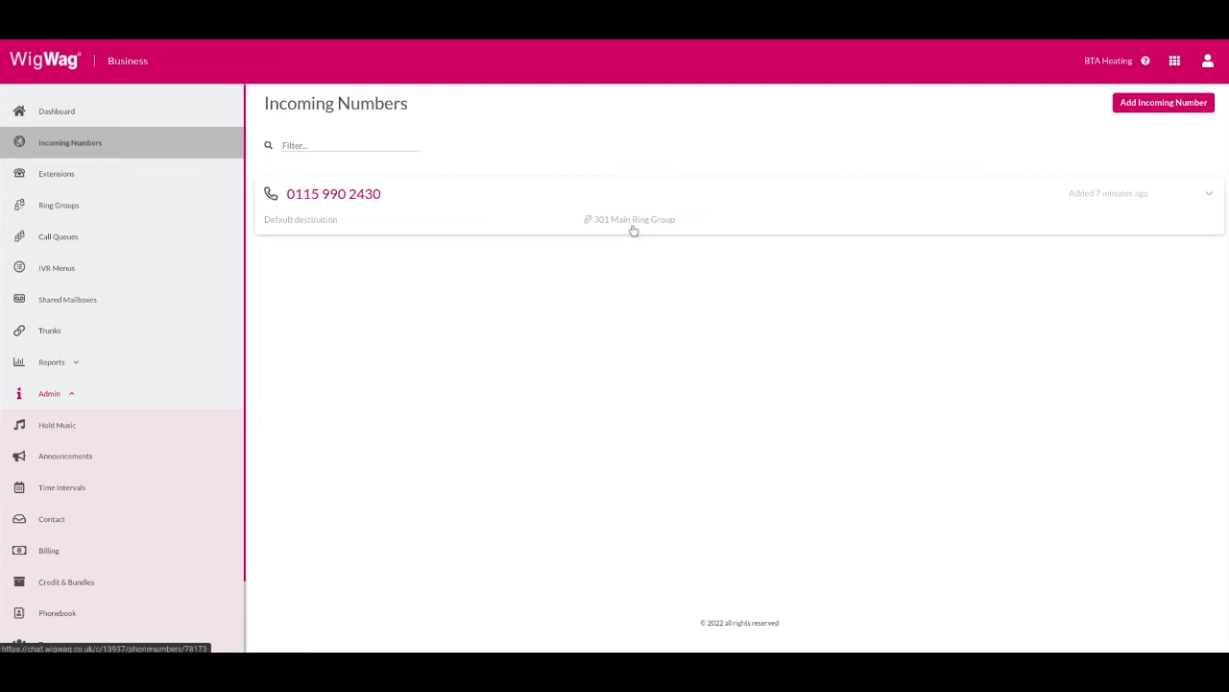
# Step: Set Main Ring Group 301's members to 202, 204 and 203, removing 201, and save
pyautogui.click(67, 213)
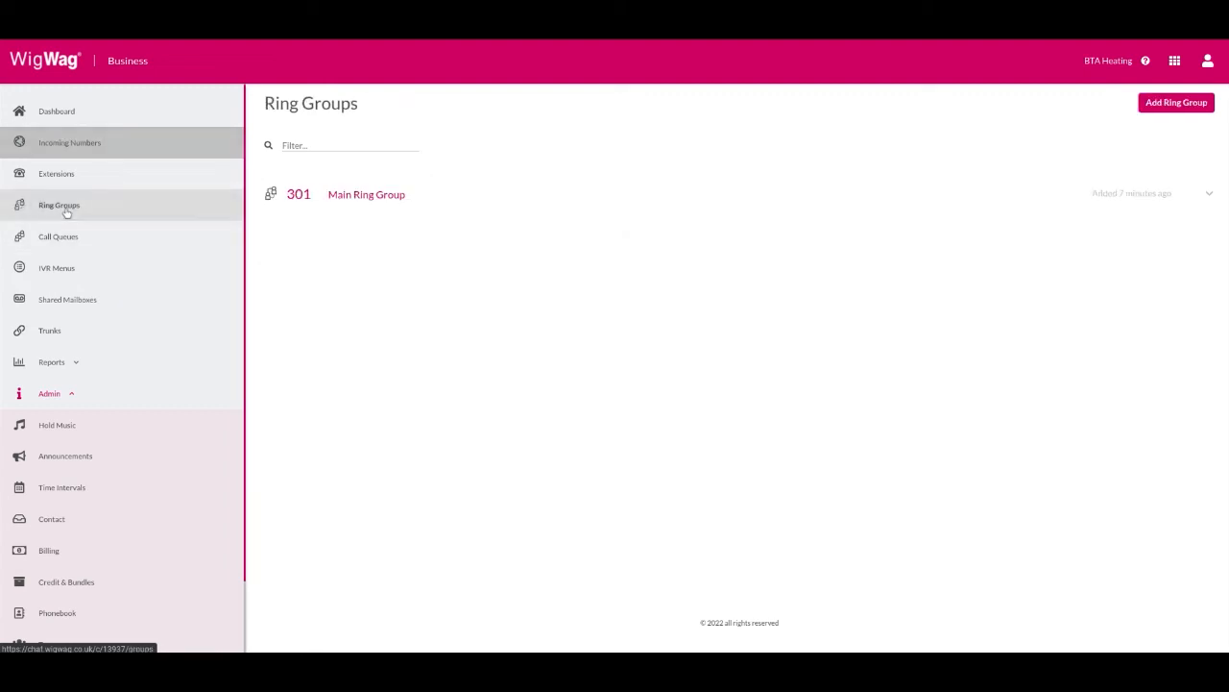
pyautogui.click(337, 200)
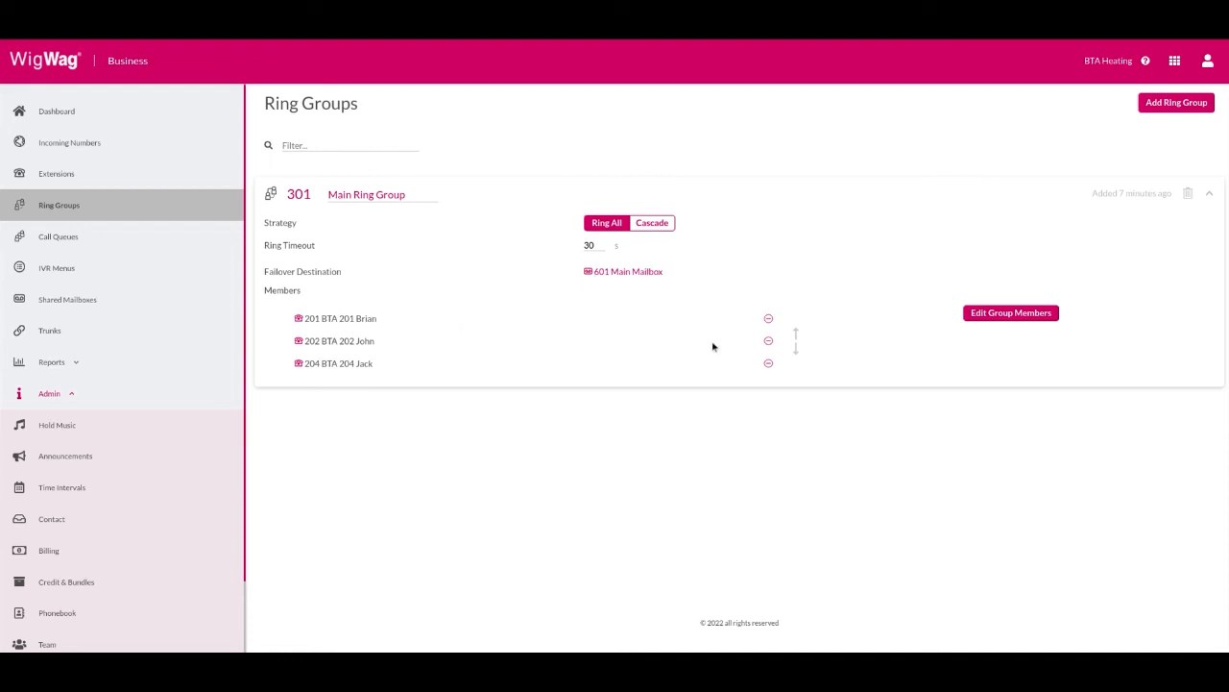
pyautogui.click(990, 317)
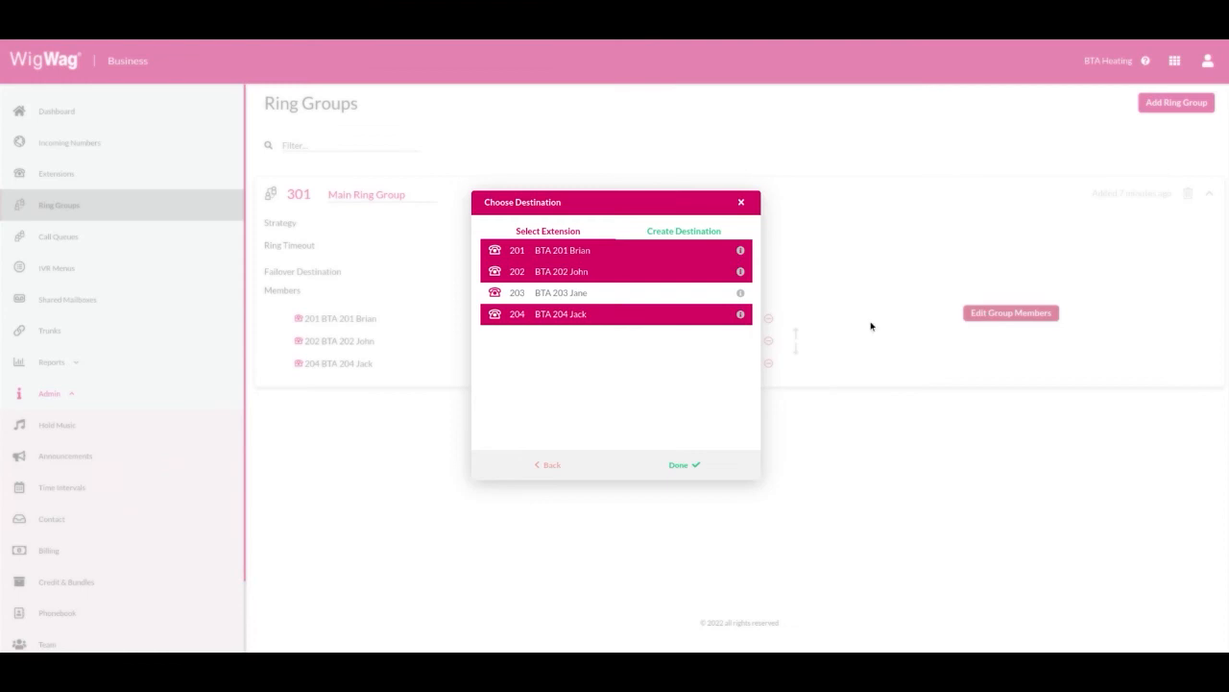
pyautogui.click(541, 293)
pyautogui.click(563, 254)
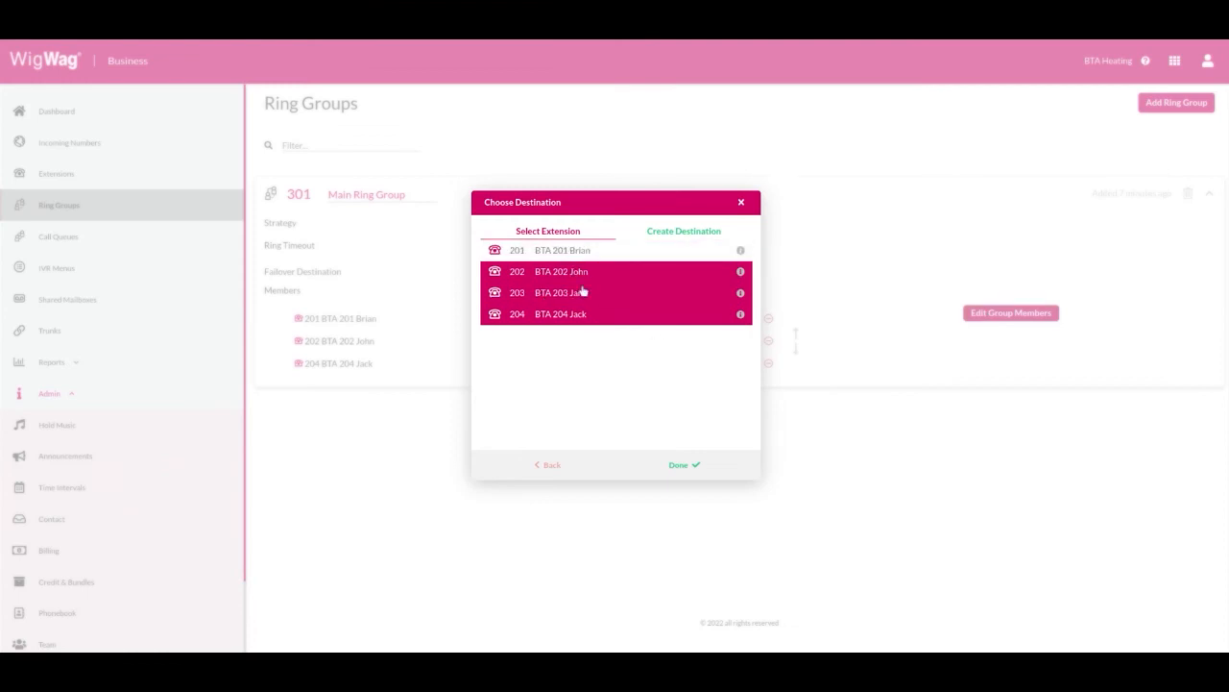
pyautogui.click(676, 468)
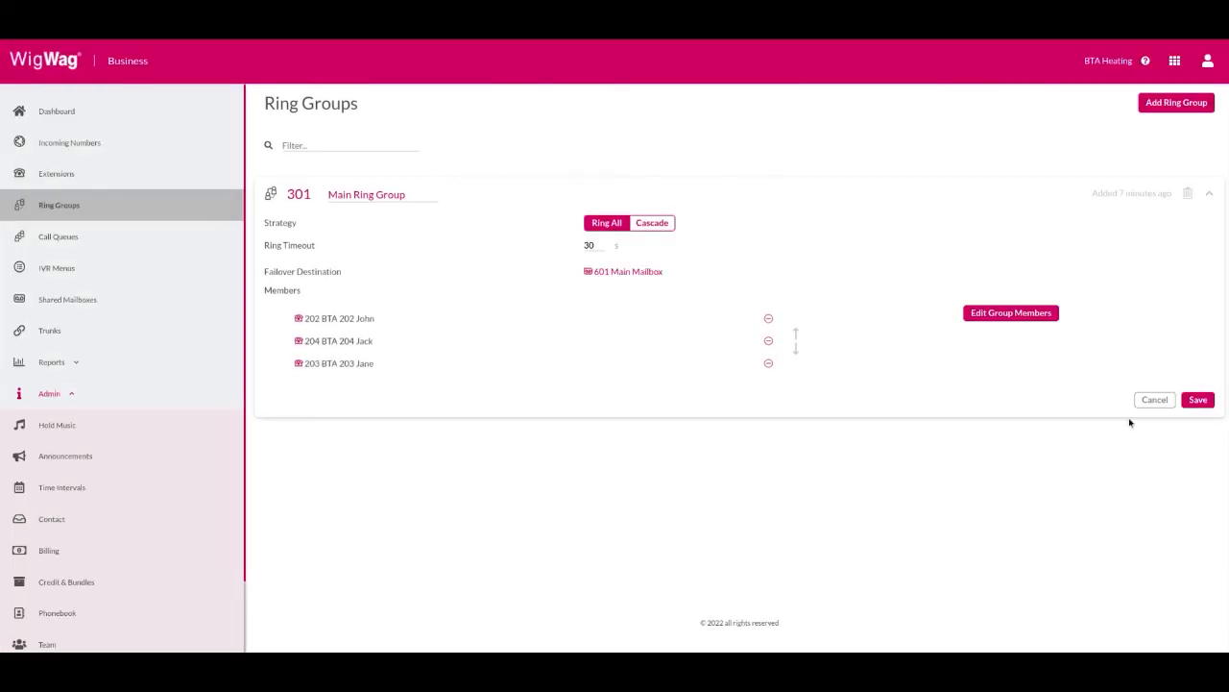
pyautogui.click(1199, 401)
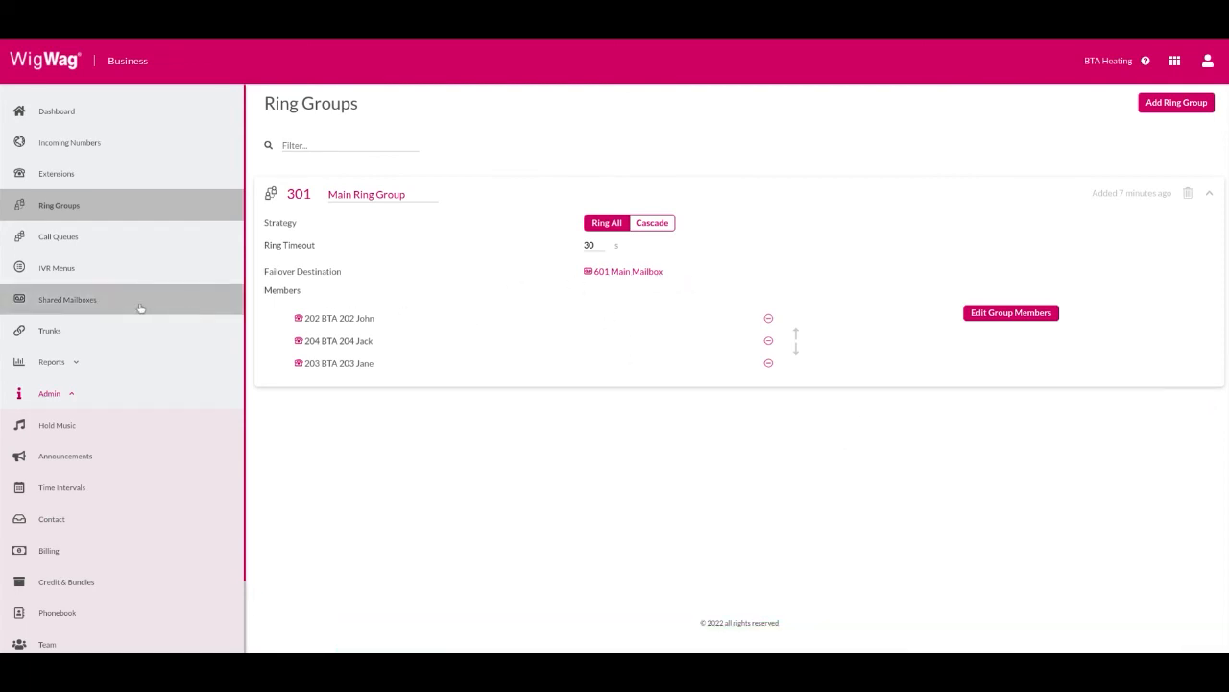
pyautogui.click(96, 302)
# Step: Replace Main Mailbox 601's PIN, add time-and-date and caller ID to playback, and save
pyautogui.click(355, 195)
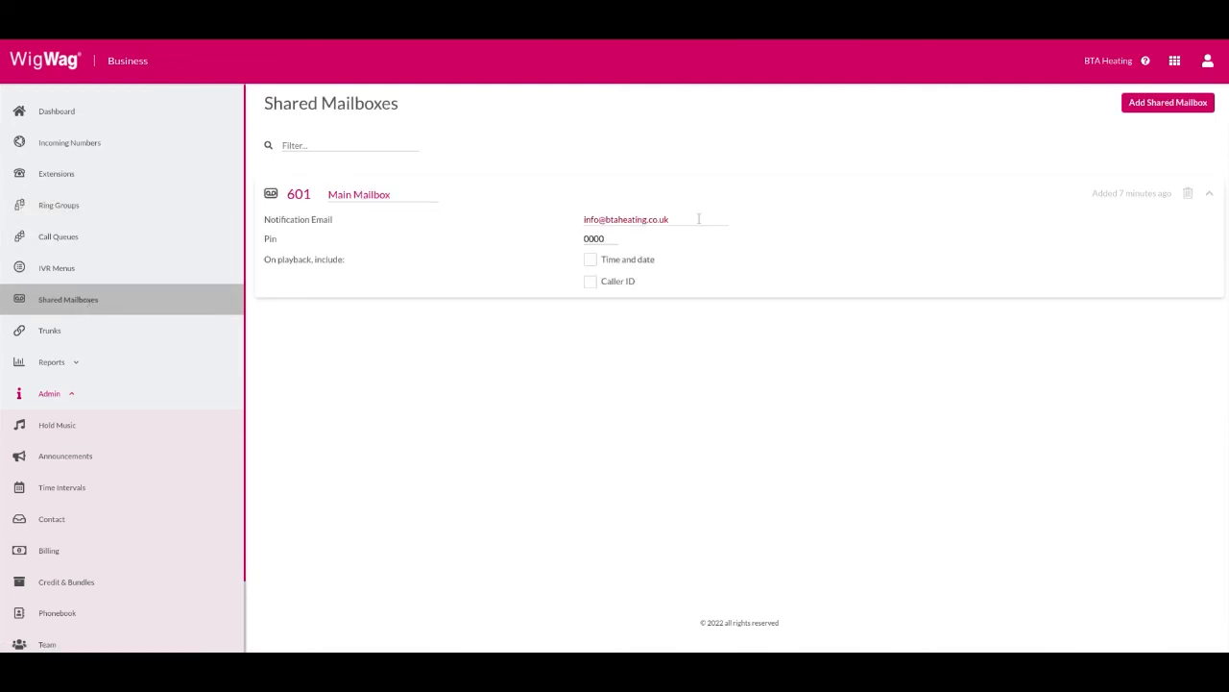
pyautogui.moveTo(616, 239); pyautogui.dragTo(579, 243)
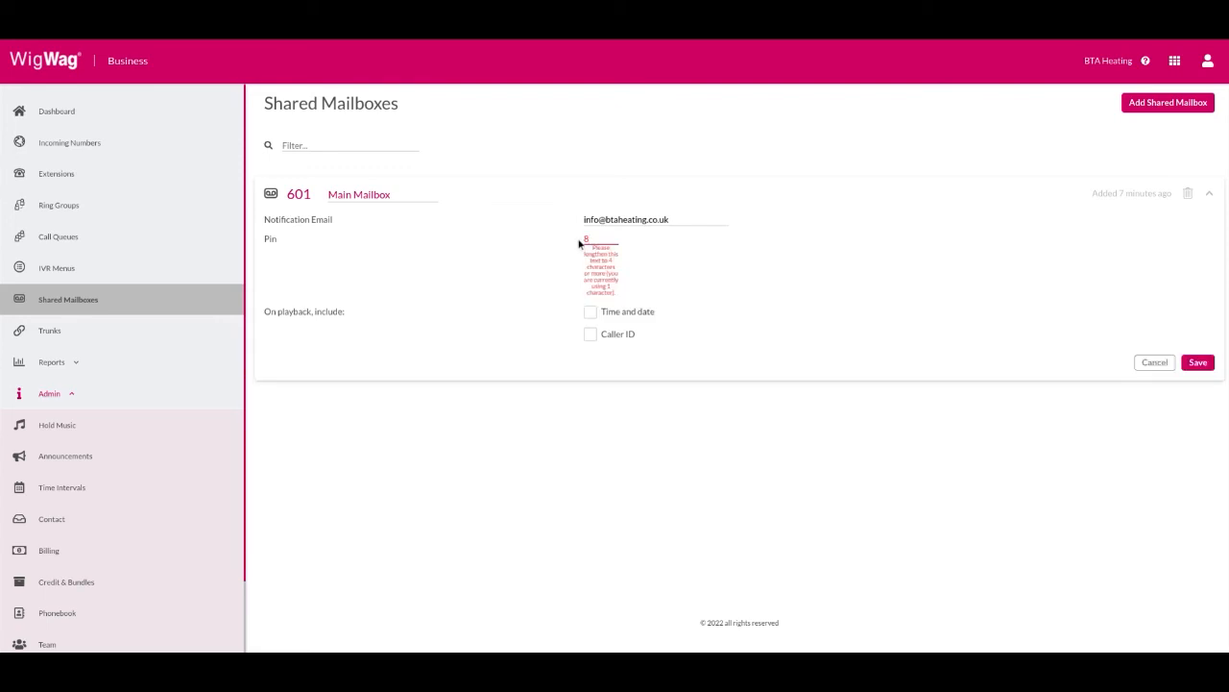
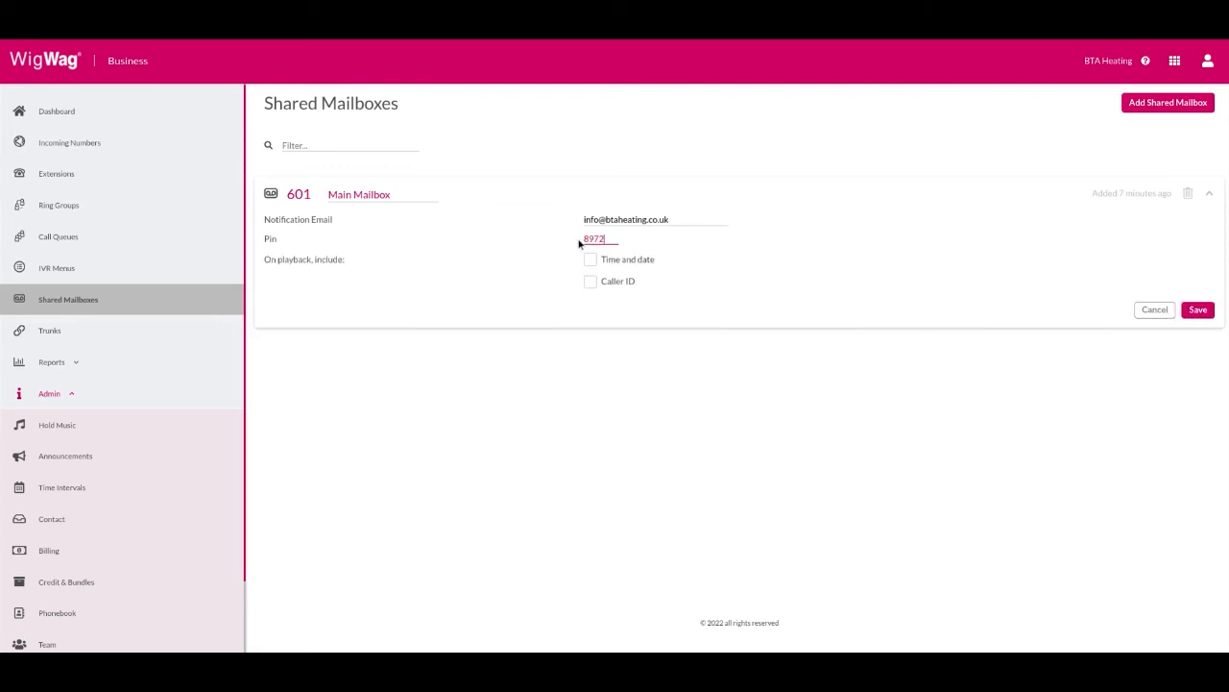
pyautogui.click(590, 261)
pyautogui.click(590, 281)
pyautogui.press('Return')
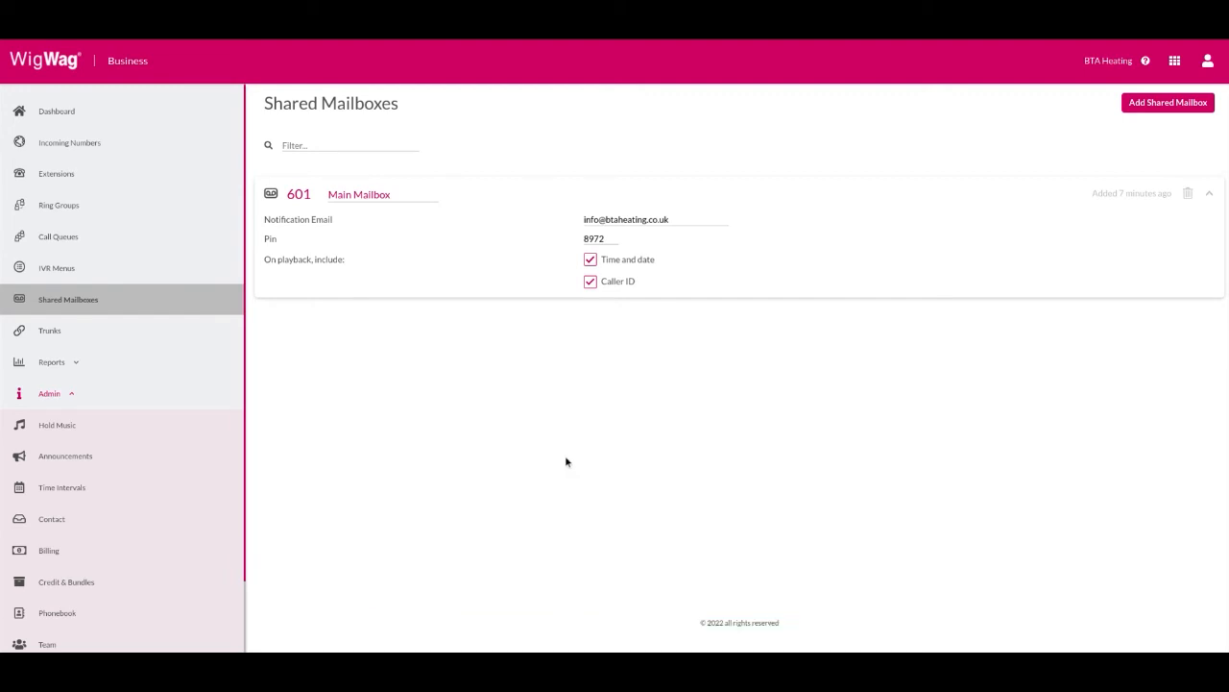
pyautogui.click(55, 112)
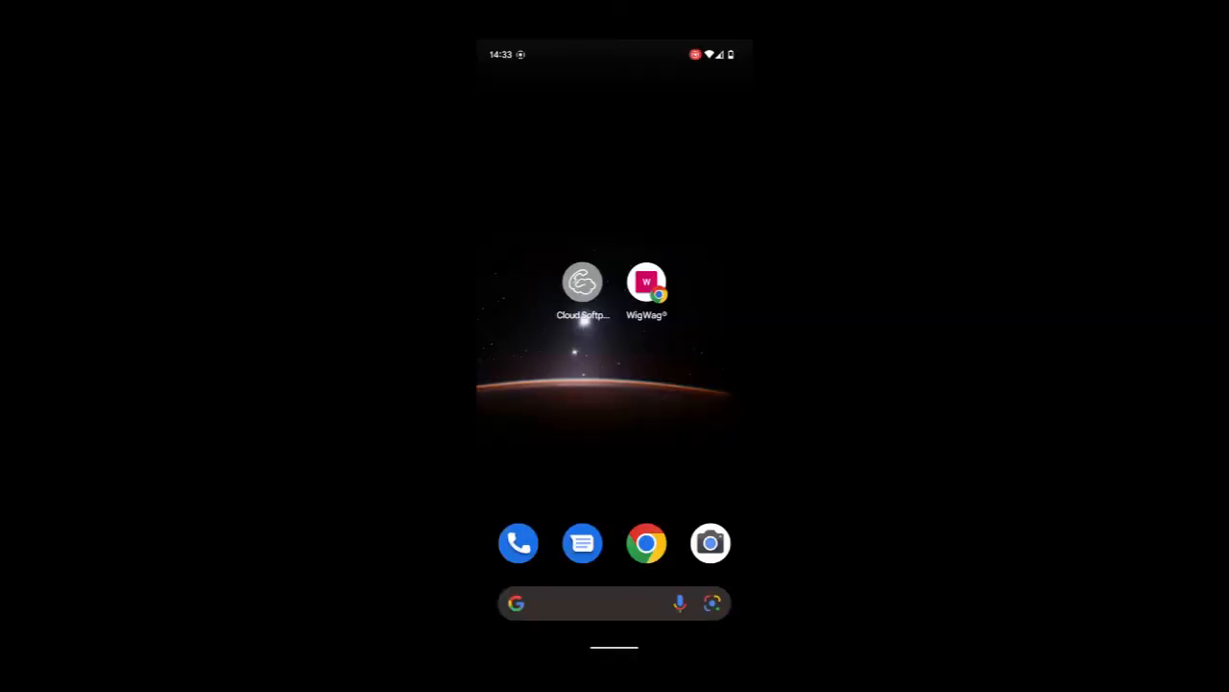
# Step: Open Cloud Softphone and enter the account's cloud ID and password to sign in
pyautogui.click(582, 282)
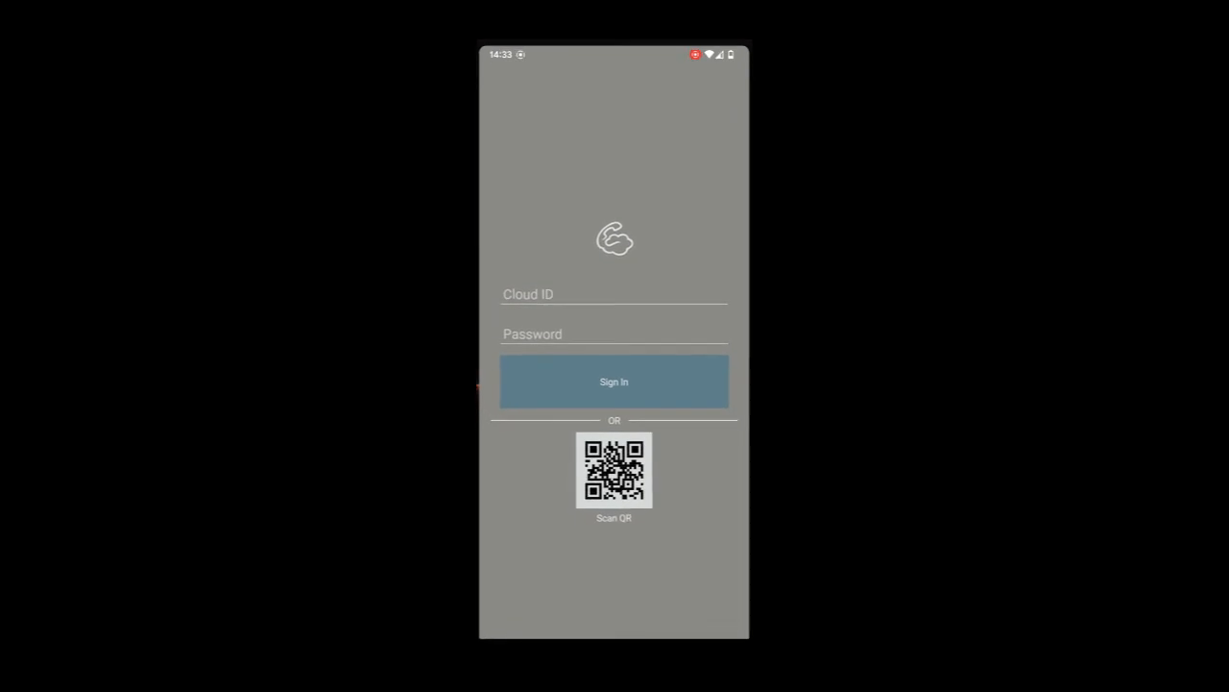
pyautogui.click(615, 295)
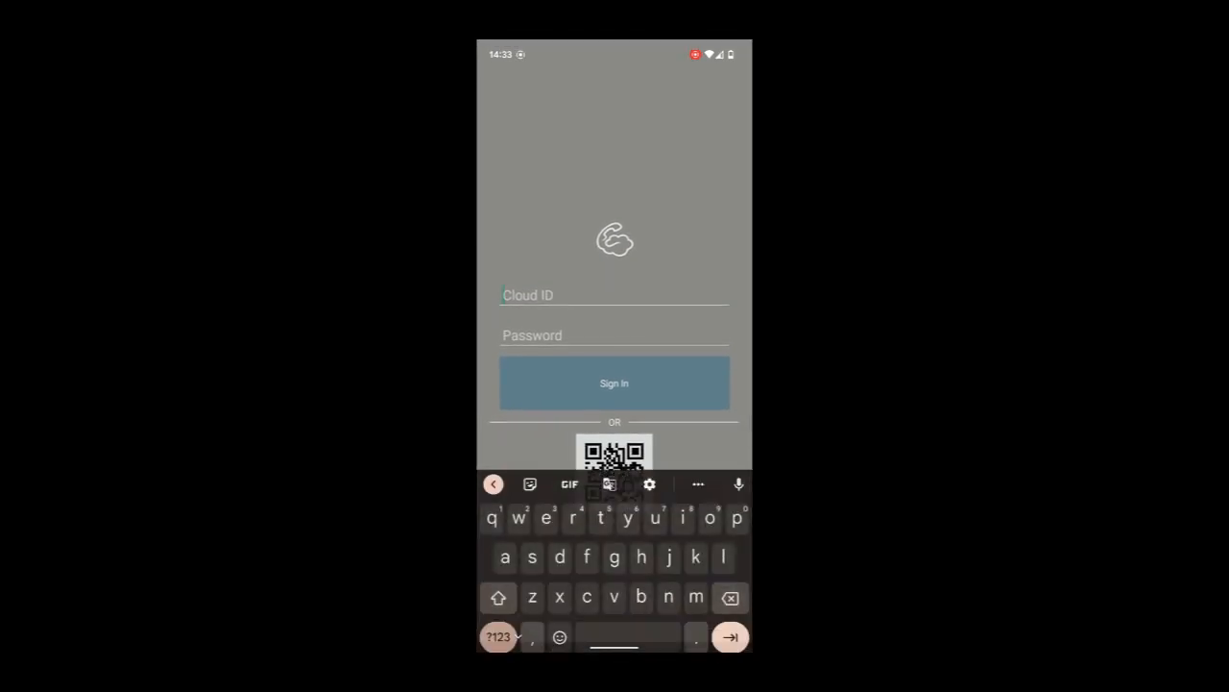
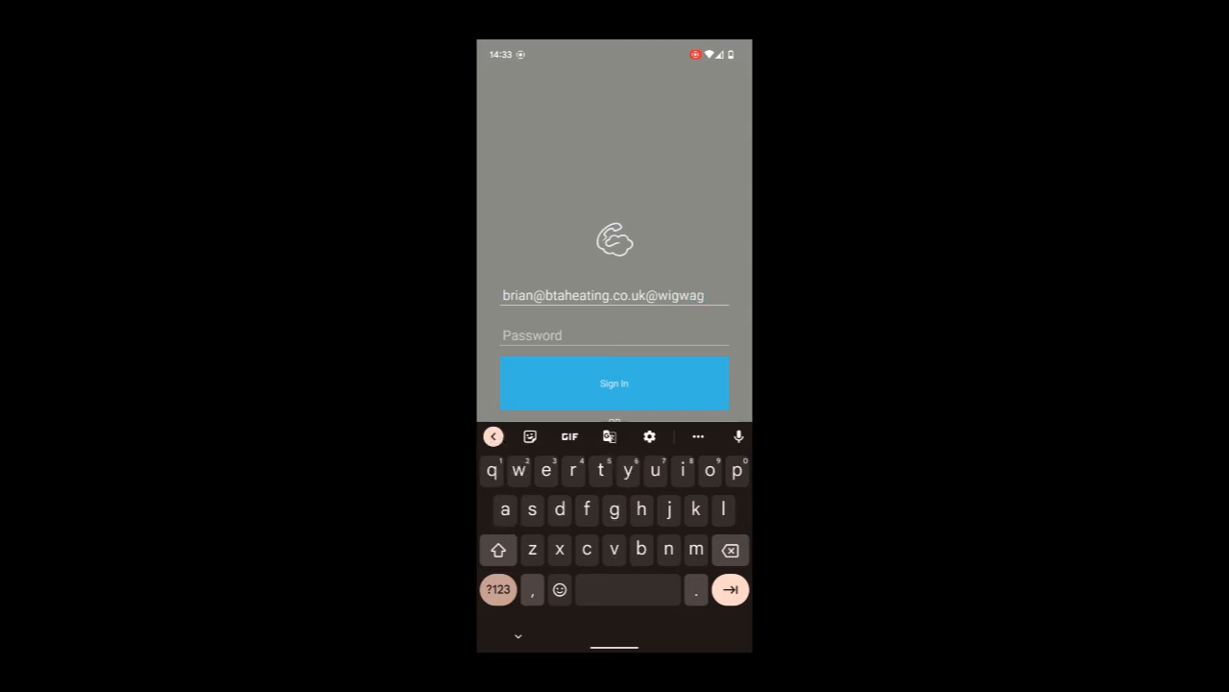
pyautogui.click(615, 335)
pyautogui.write('••••')
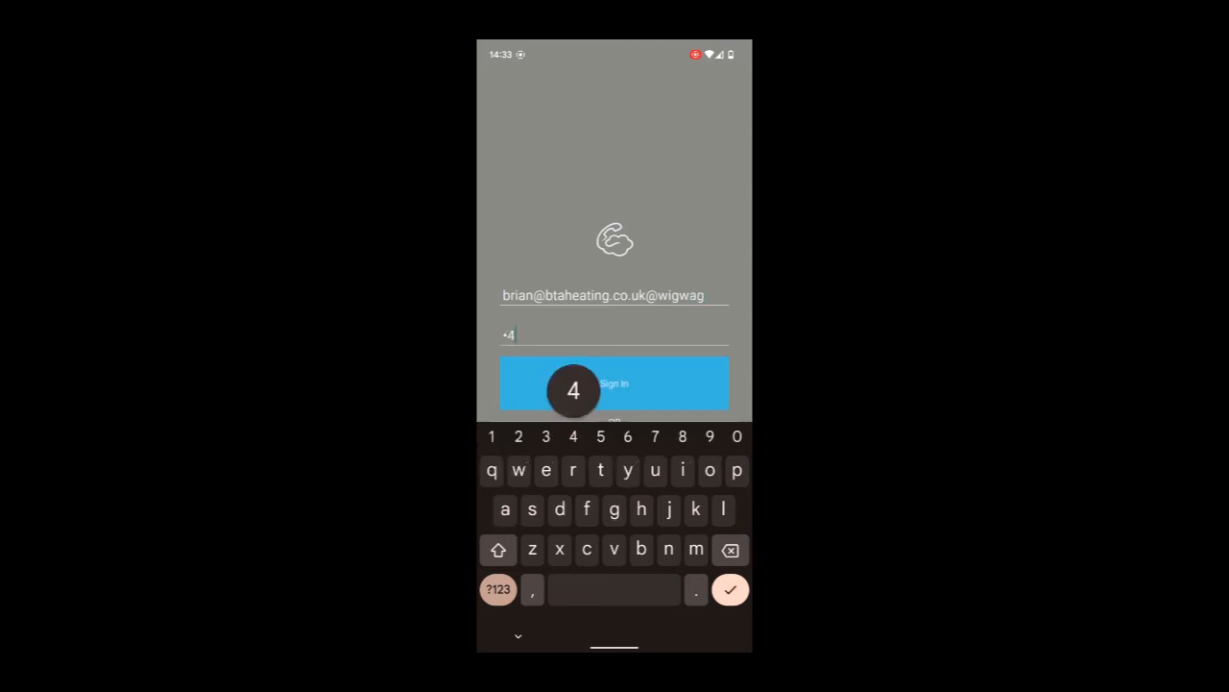
pyautogui.write('••')
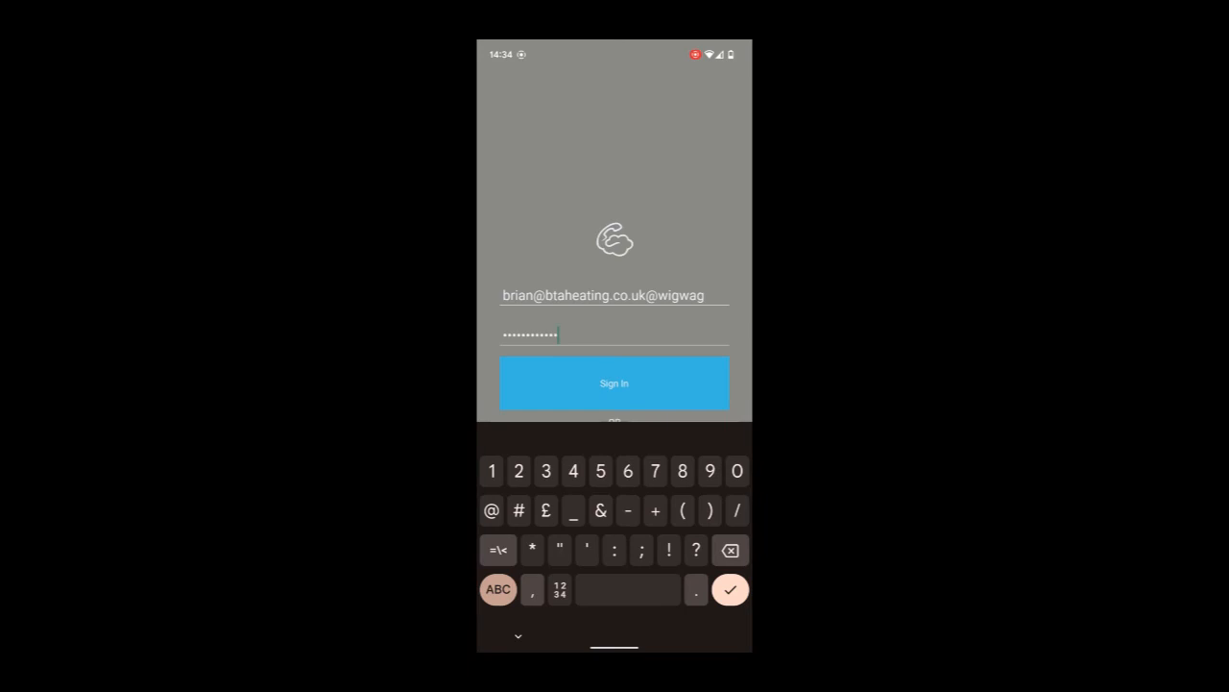
pyautogui.click(519, 636)
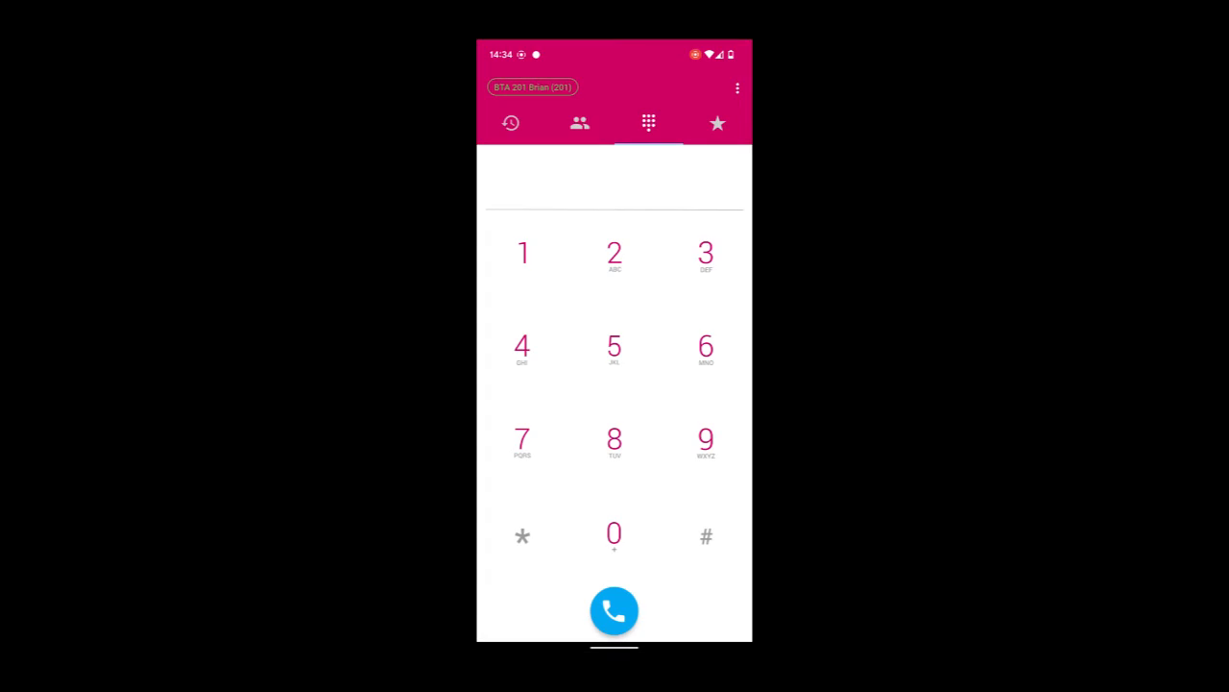
# Step: Open the WigWag entry in the company contacts and call its number
pyautogui.click(580, 123)
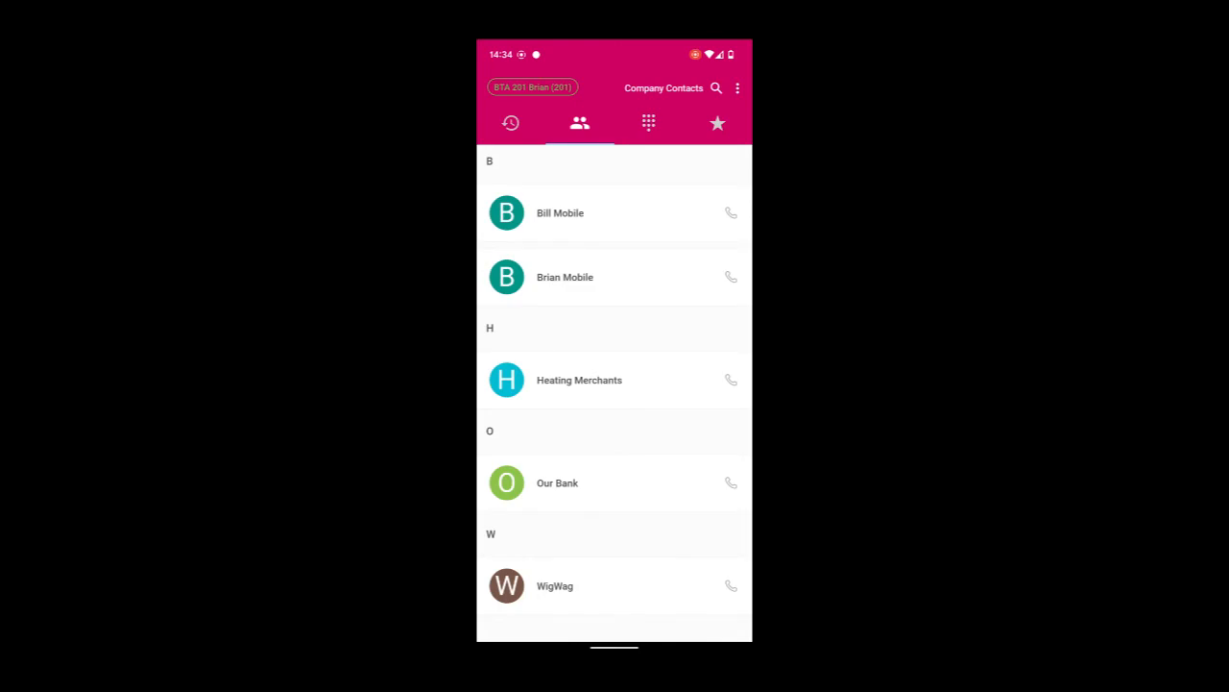
pyautogui.click(560, 584)
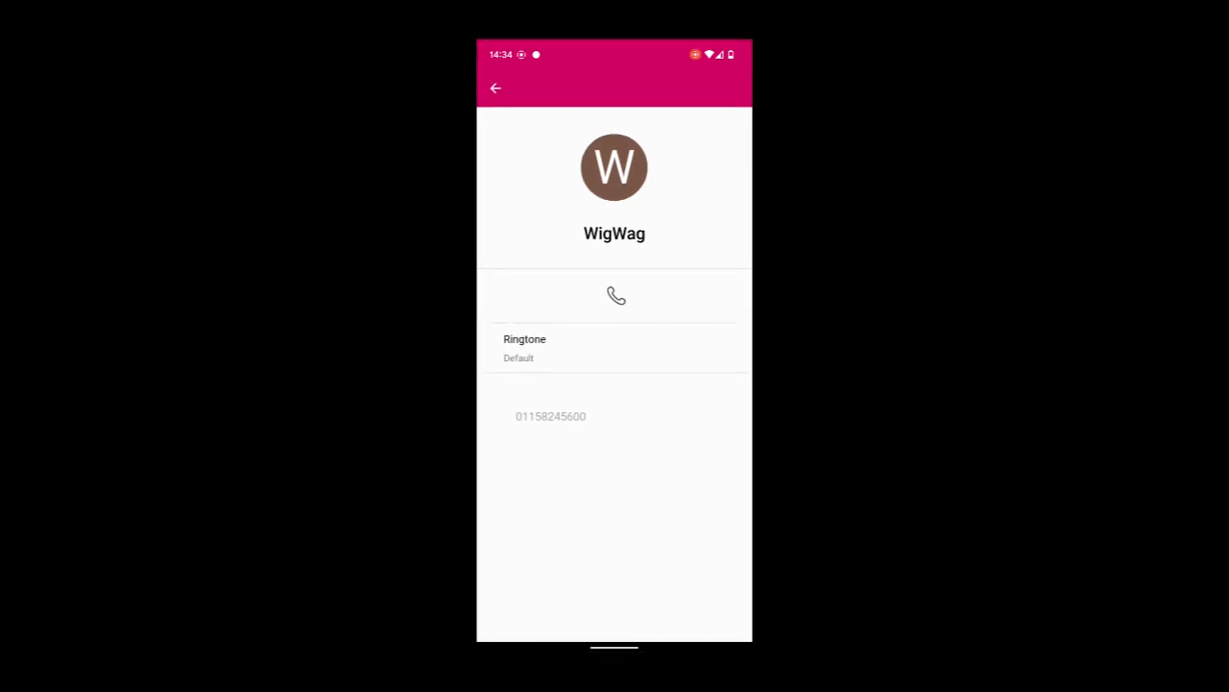
pyautogui.click(616, 296)
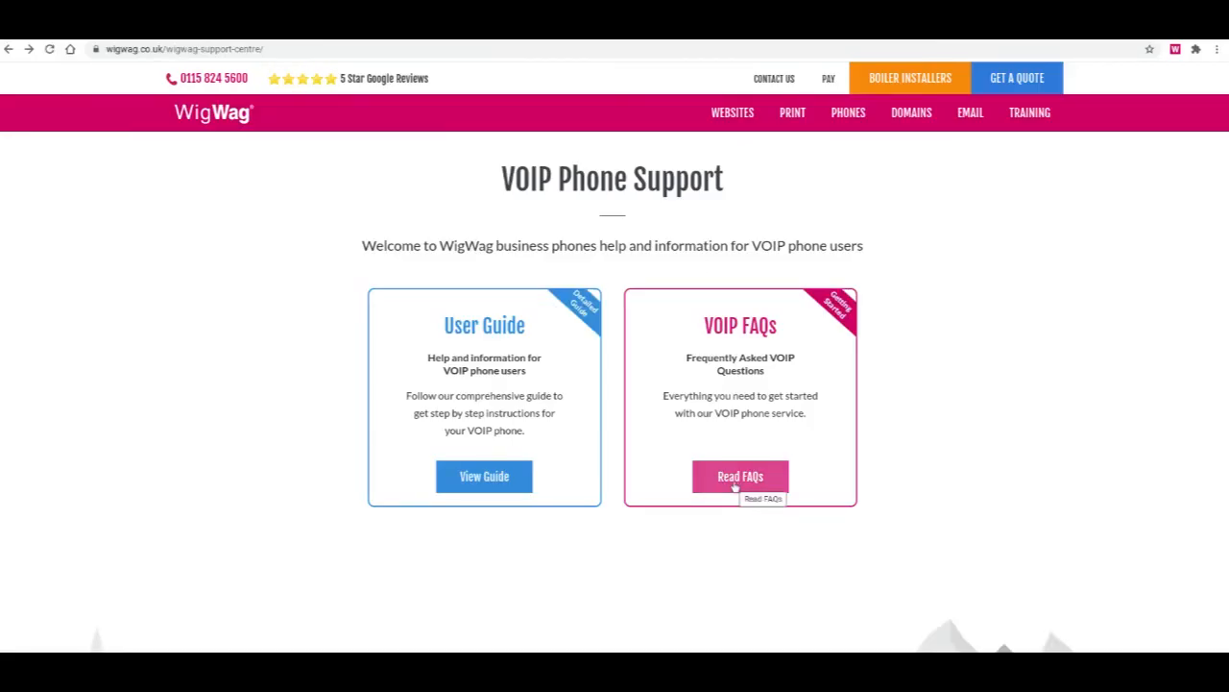
# Step: Read through the VOIP FAQs page, then return to VOIP Phone Support
pyautogui.click(740, 476)
pyautogui.moveTo(1225, 85); pyautogui.dragTo(1226, 280)
pyautogui.click(6, 50)
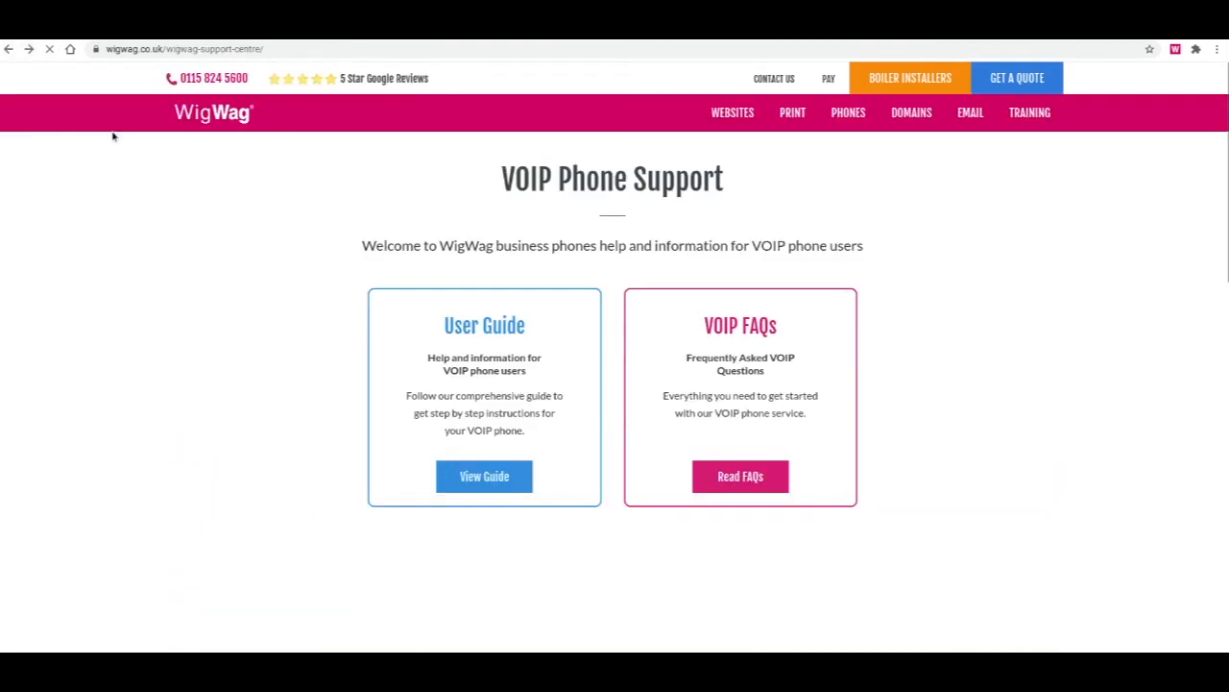
# Step: Browse the VOIP user guide's Manager, Communicator and Chrome Extension help topics
pyautogui.click(474, 482)
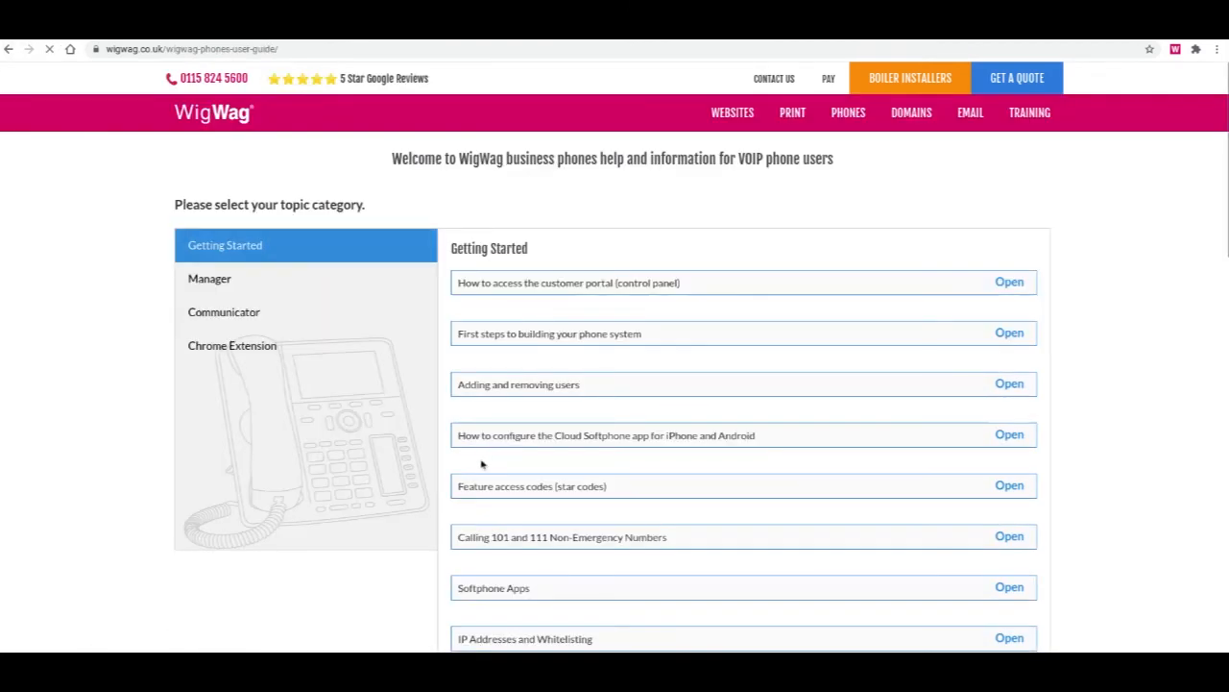
pyautogui.click(202, 281)
pyautogui.click(214, 312)
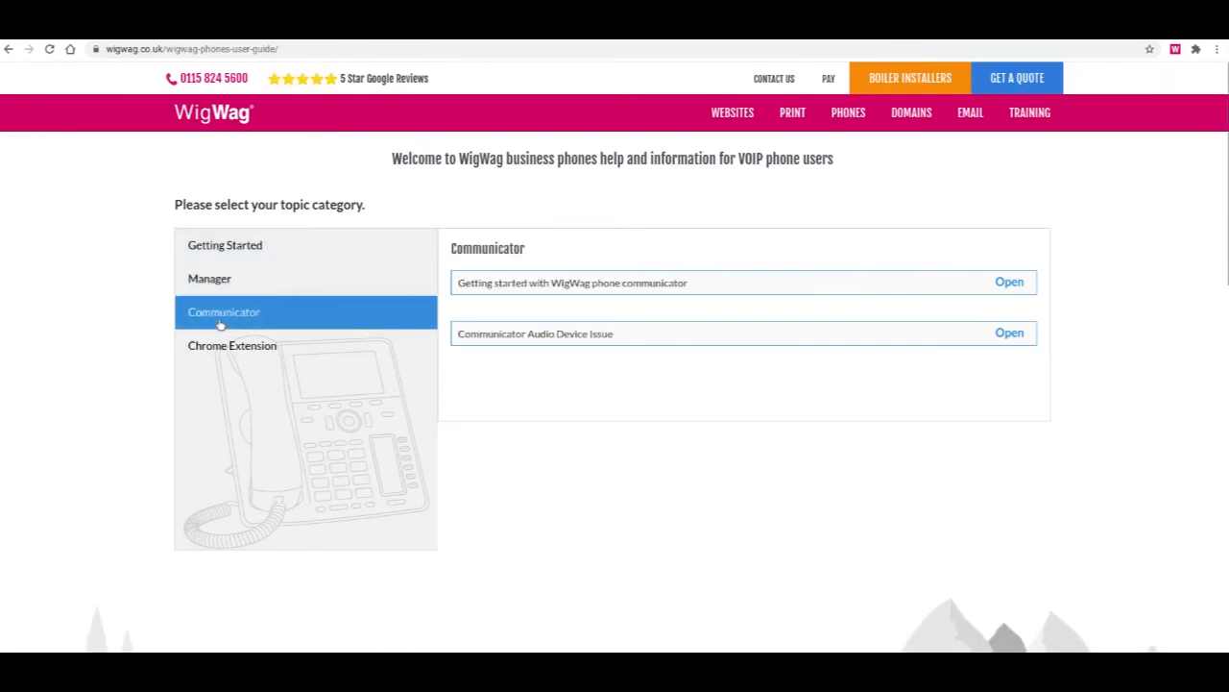
pyautogui.click(217, 350)
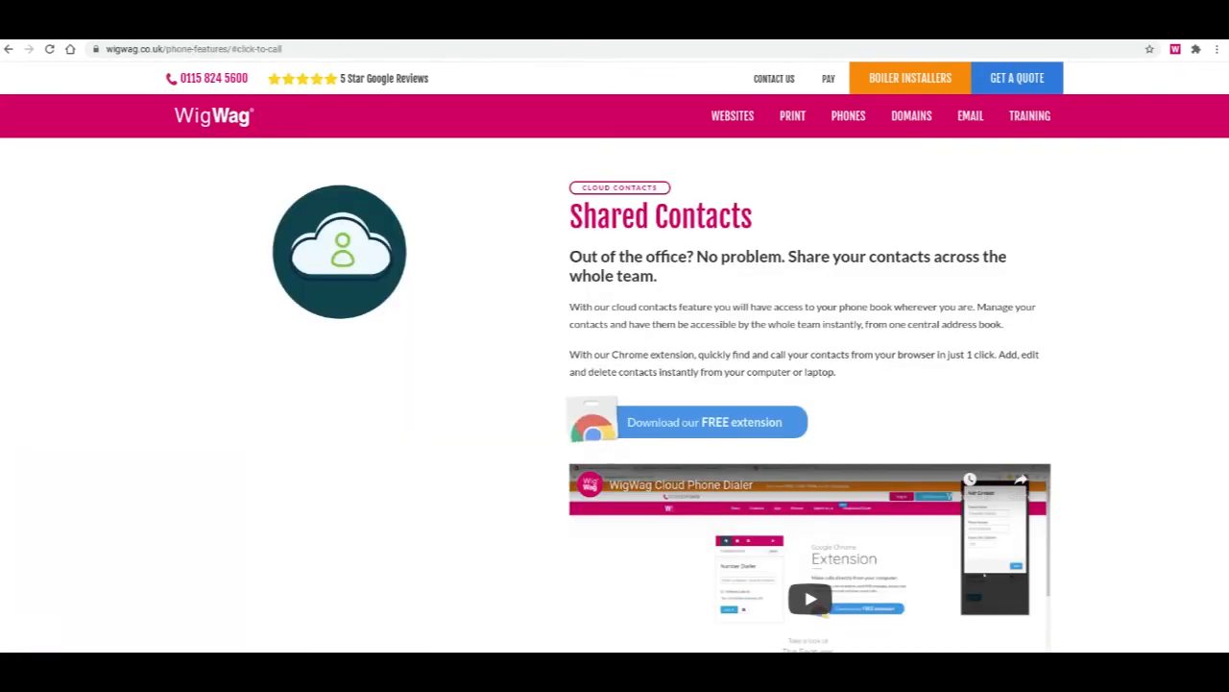
# Step: Search the dialler extension for 'wigwag' and call that number from extension 201
pyautogui.click(694, 429)
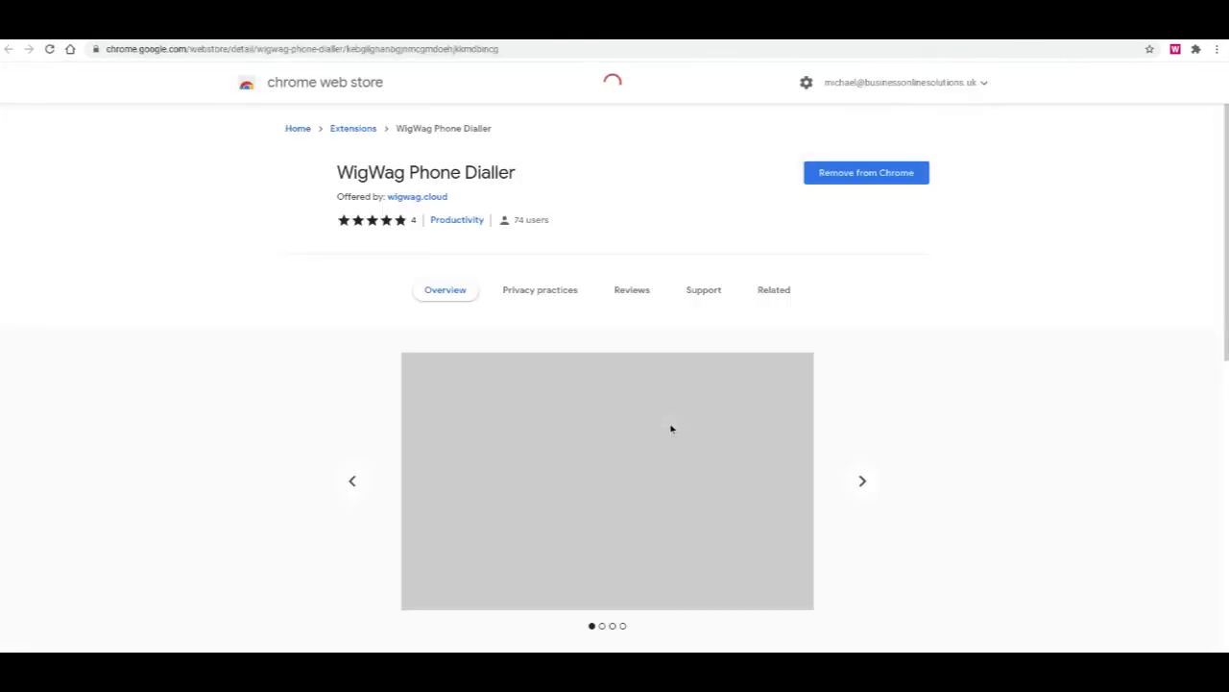
pyautogui.click(289, 29)
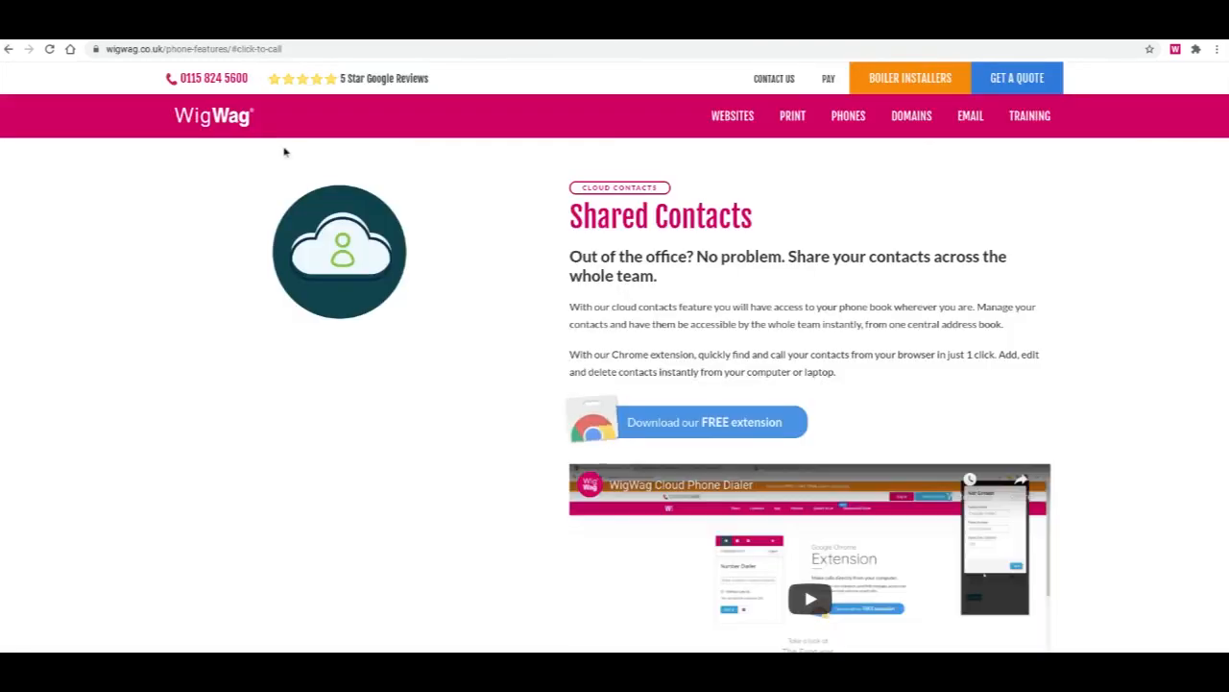
pyautogui.click(1175, 49)
pyautogui.write('wigwag')
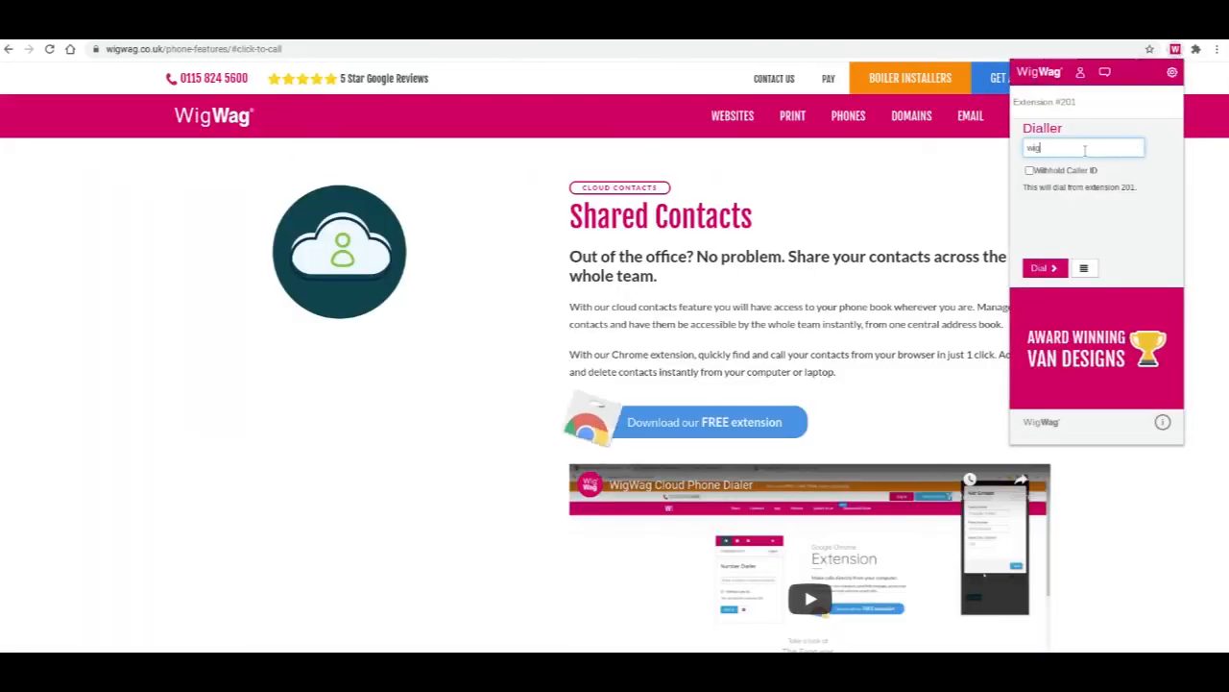
pyautogui.click(1069, 179)
pyautogui.click(1041, 268)
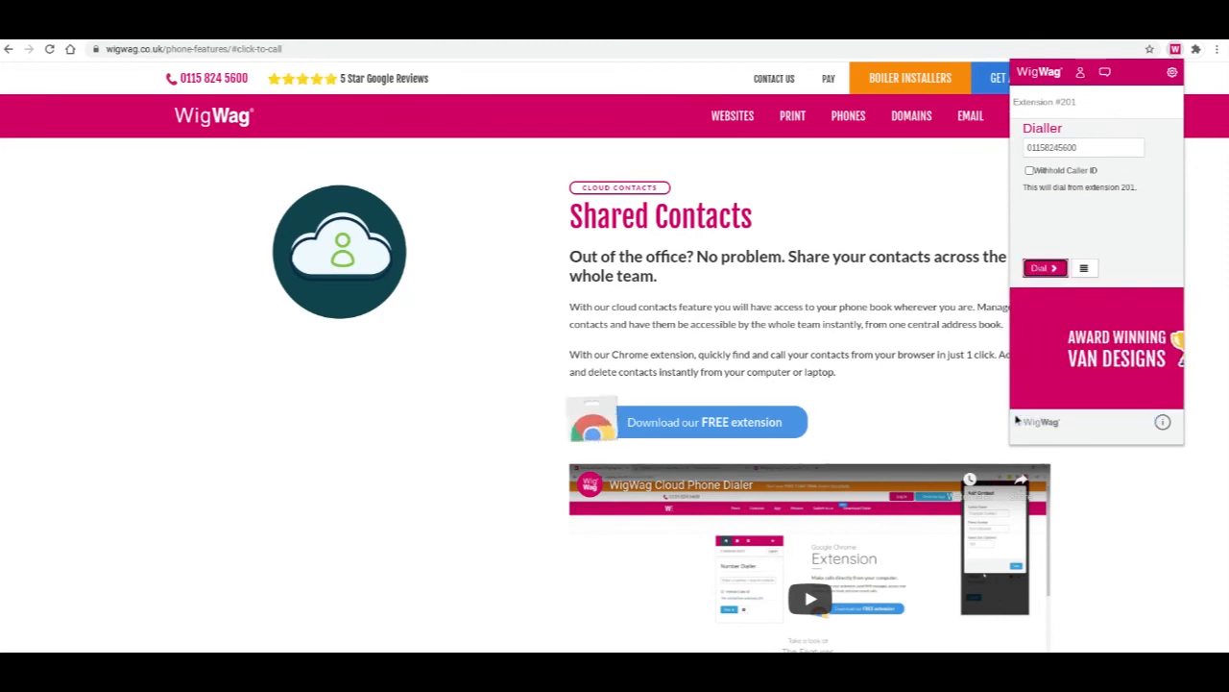
# Step: Call the WigWag number from the shared phone book on extension 201, then close the call page
pyautogui.click(1081, 73)
pyautogui.write('bil')
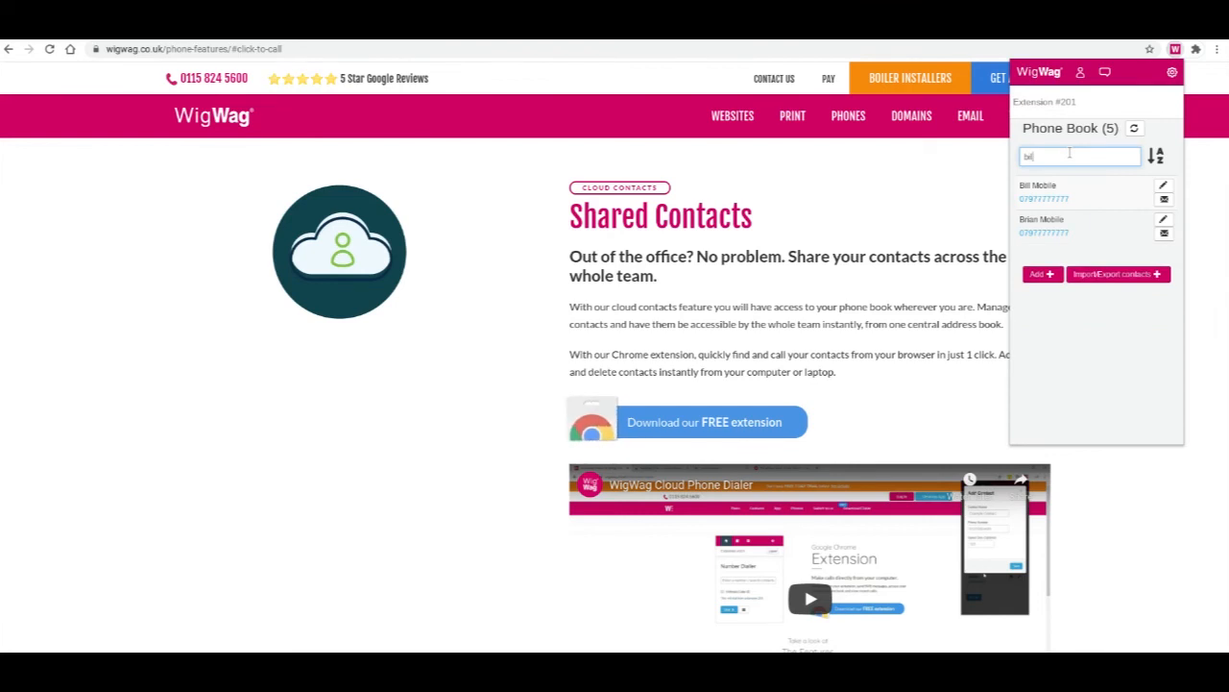
pyautogui.press('BackSpace')
pyautogui.press('BackSpace')
pyautogui.press('BackSpace')
pyautogui.click(893, 220)
pyautogui.click(201, 80)
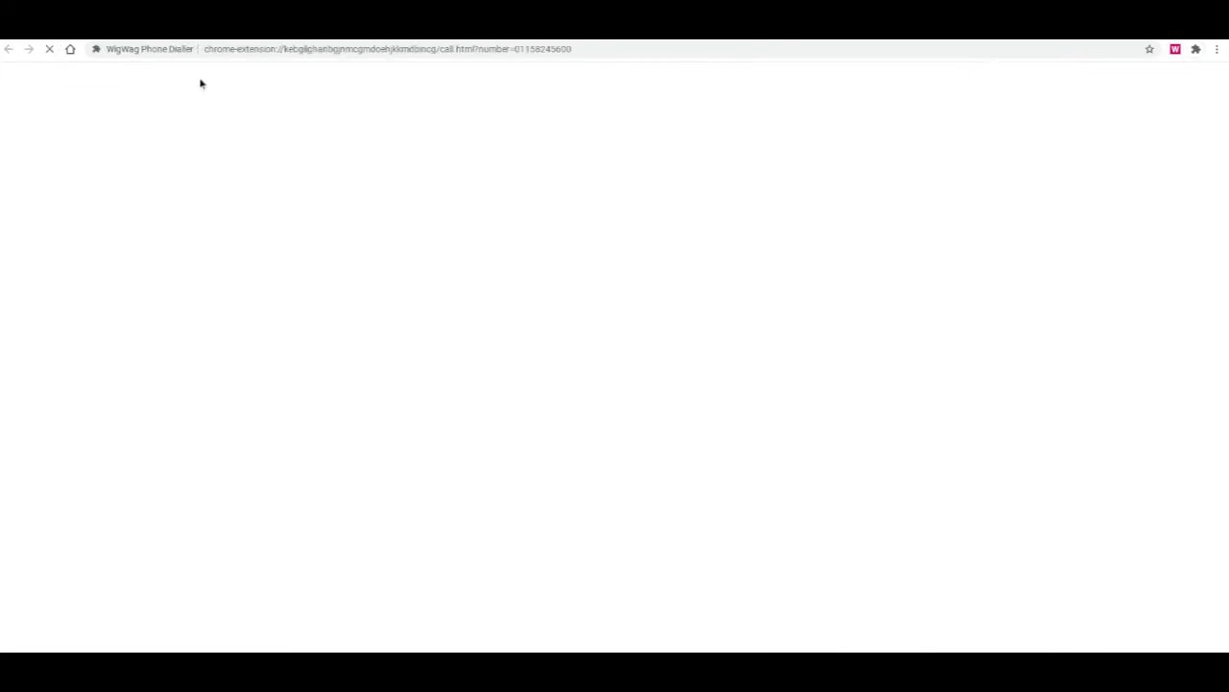
pyautogui.click(716, 362)
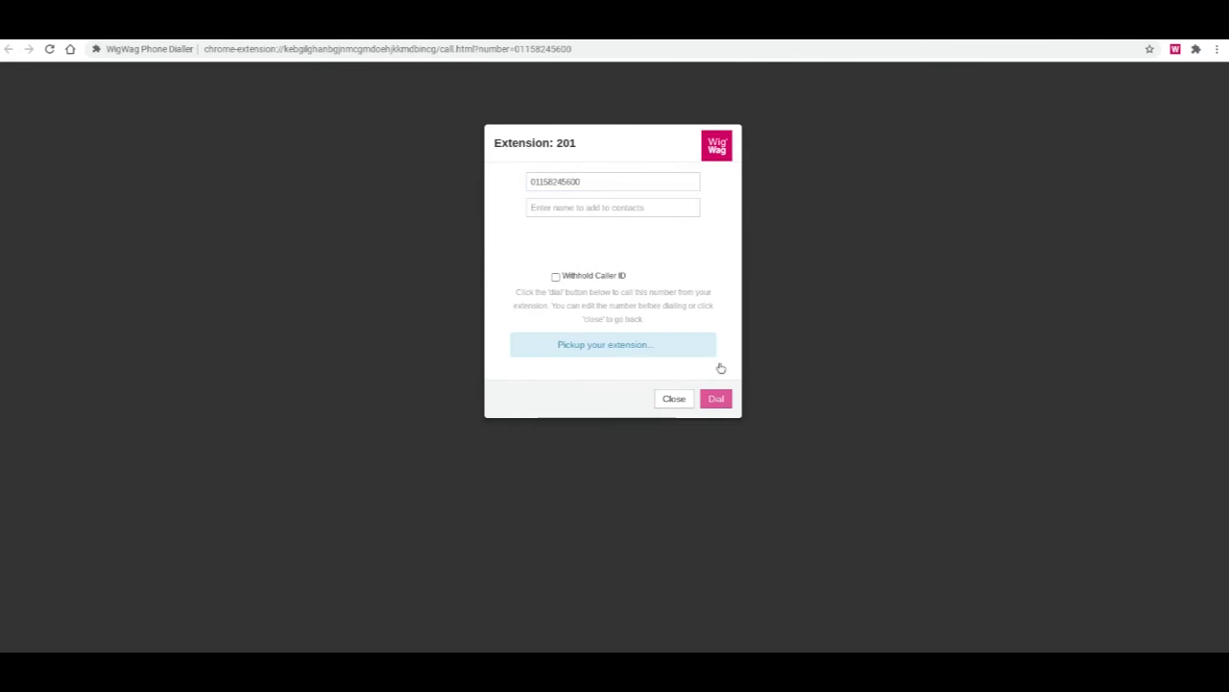
pyautogui.click(673, 363)
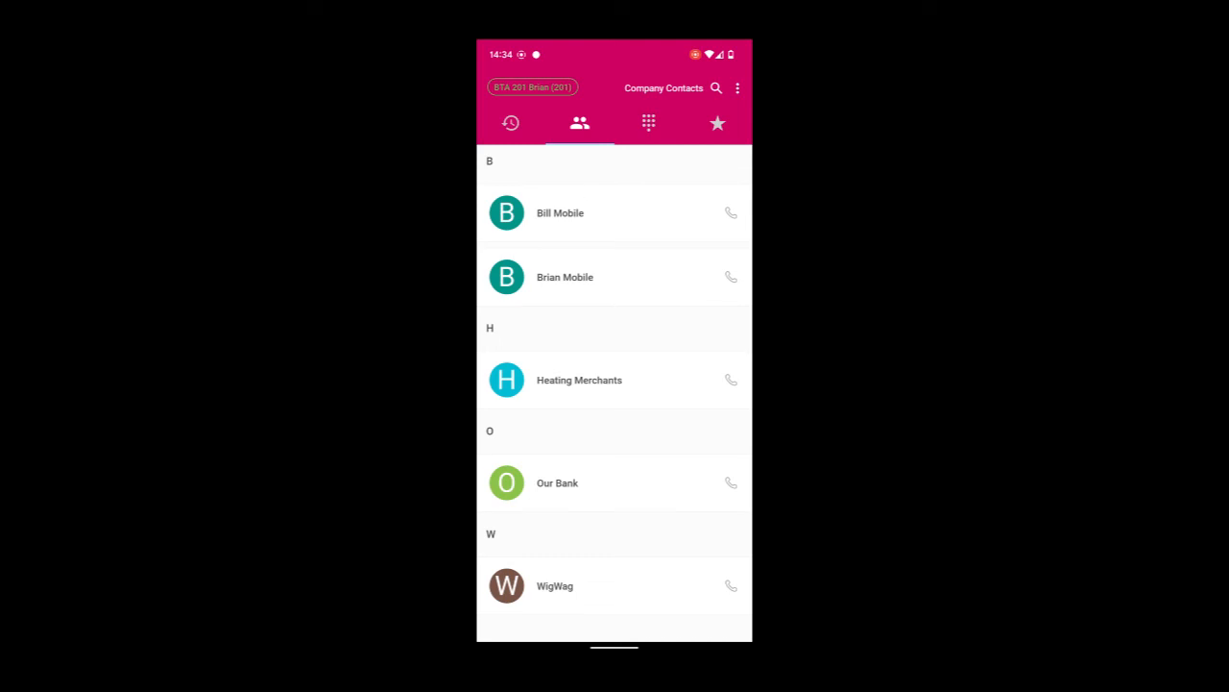
pyautogui.scroll(-2, 615, 384)
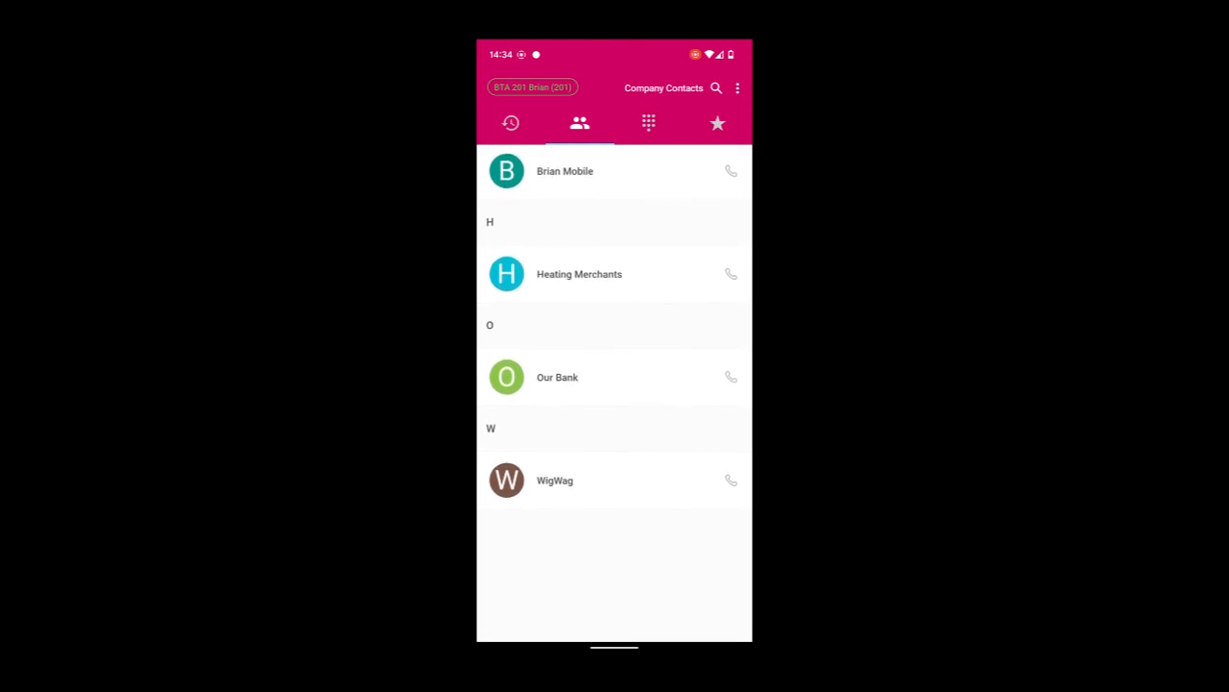